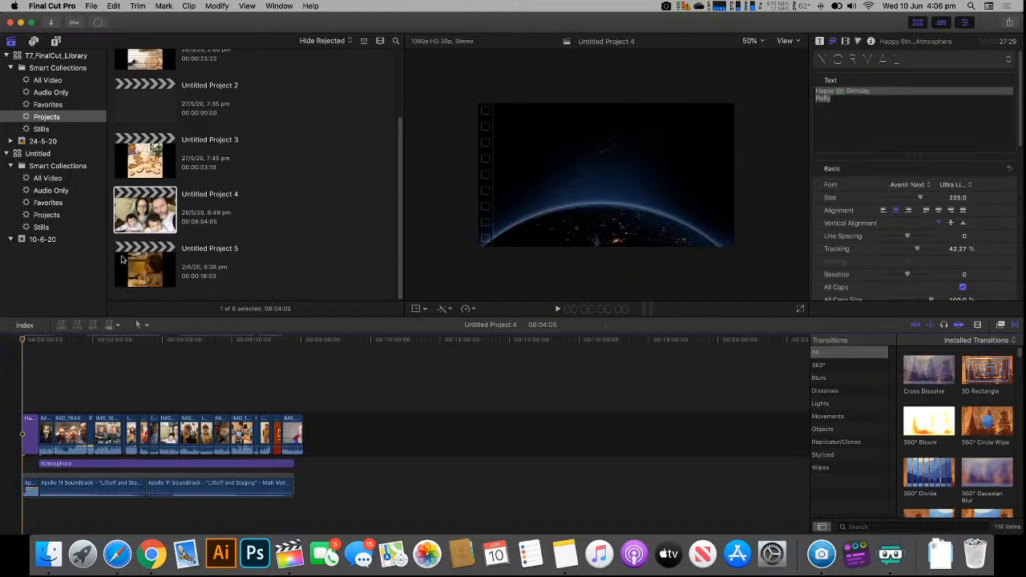
- Browse the projects in T7_FinalCut_Library and view the details of Untitled Project 3 and Untitled Project 2
left_click(88, 69)
left_click(72, 56)
scroll(132, 136, "up", 15)
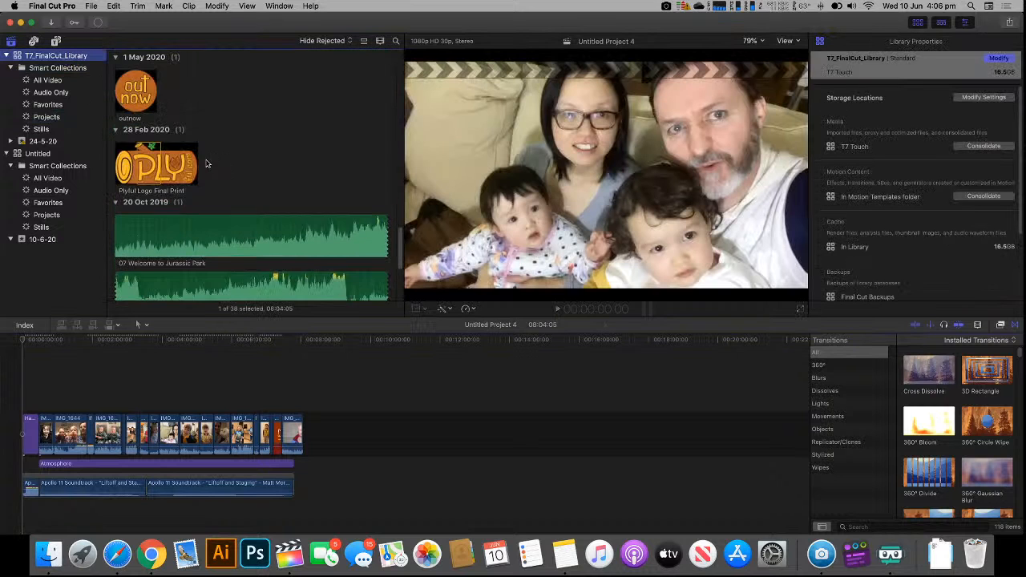
scroll(207, 162, "up", 5)
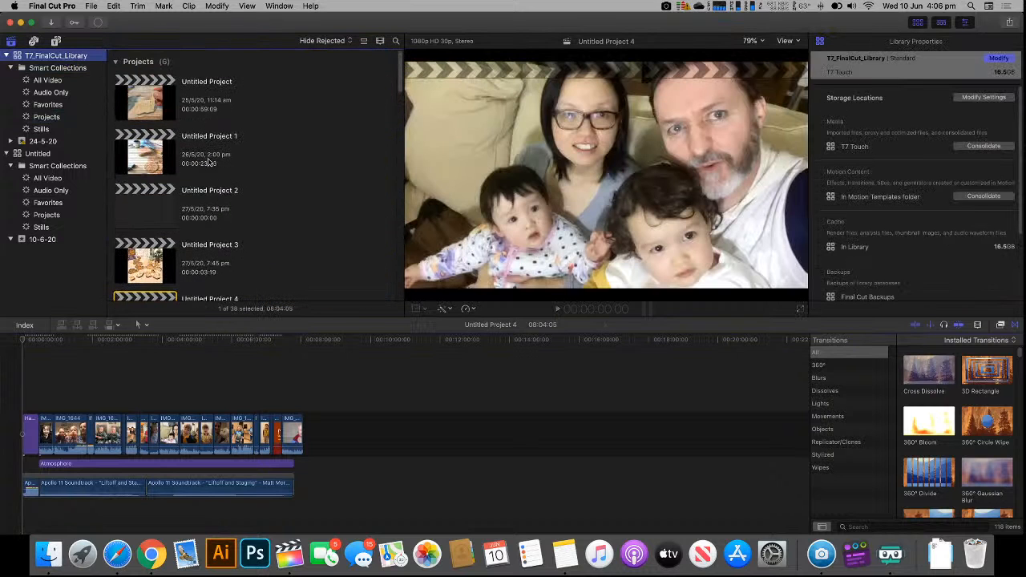
left_click(140, 237)
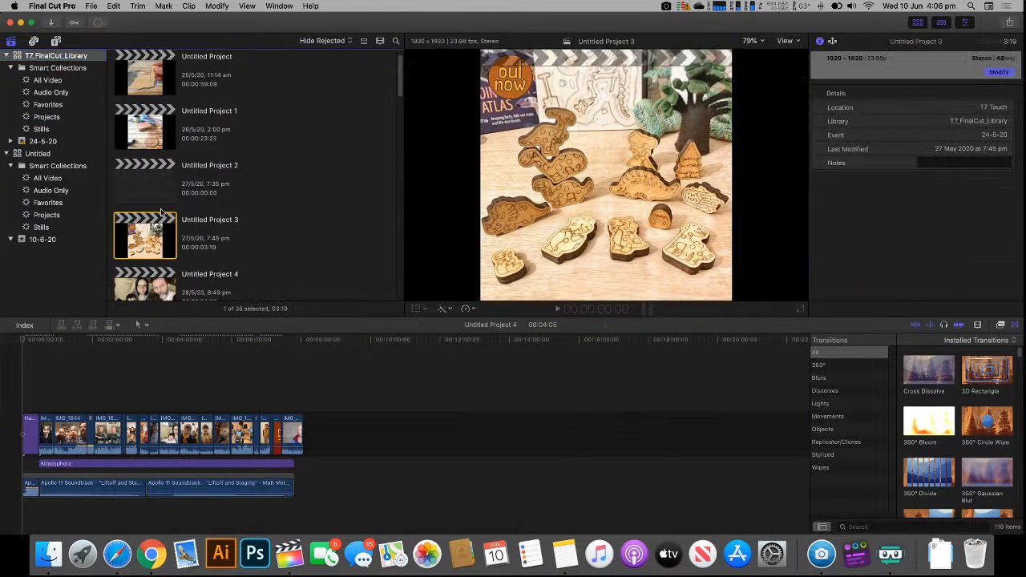
scroll(201, 232, "down", 1)
left_click(156, 157)
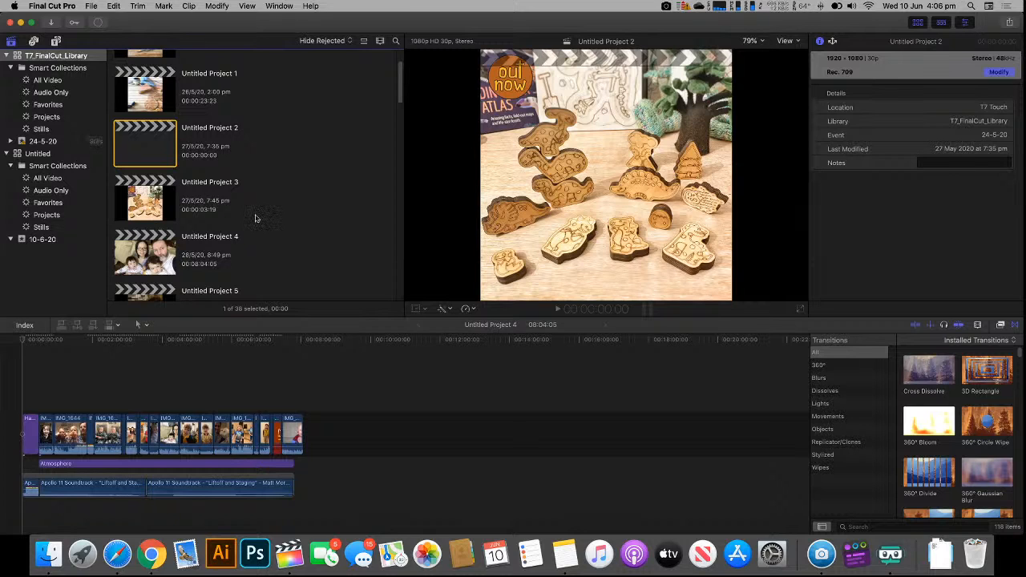
scroll(198, 147, "down", 5)
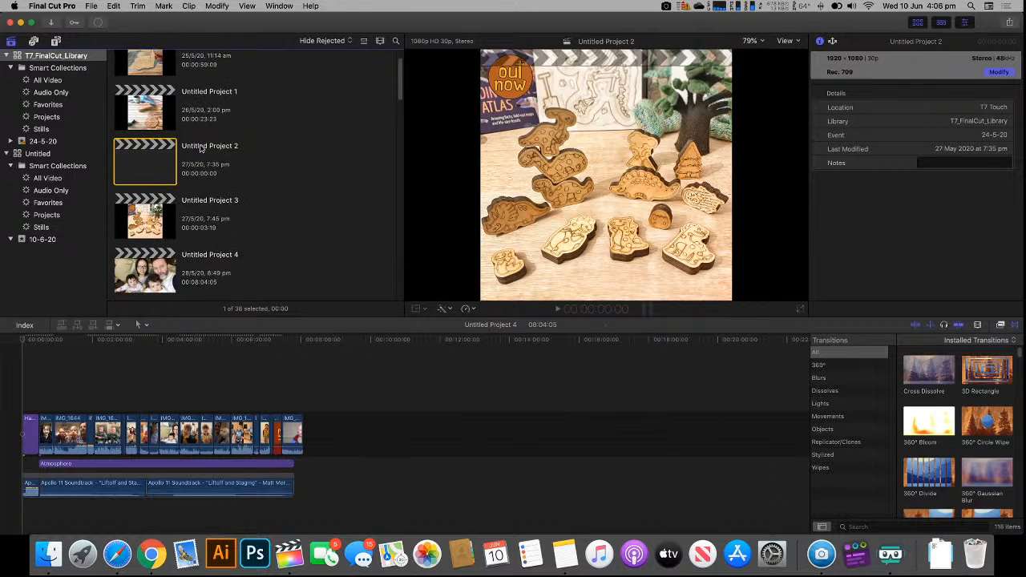
- Create a new project in event 24-5-20 with the default 1080p HD, 1920x1080, 30p and Apple ProRes 422 settings
left_click(93, 7)
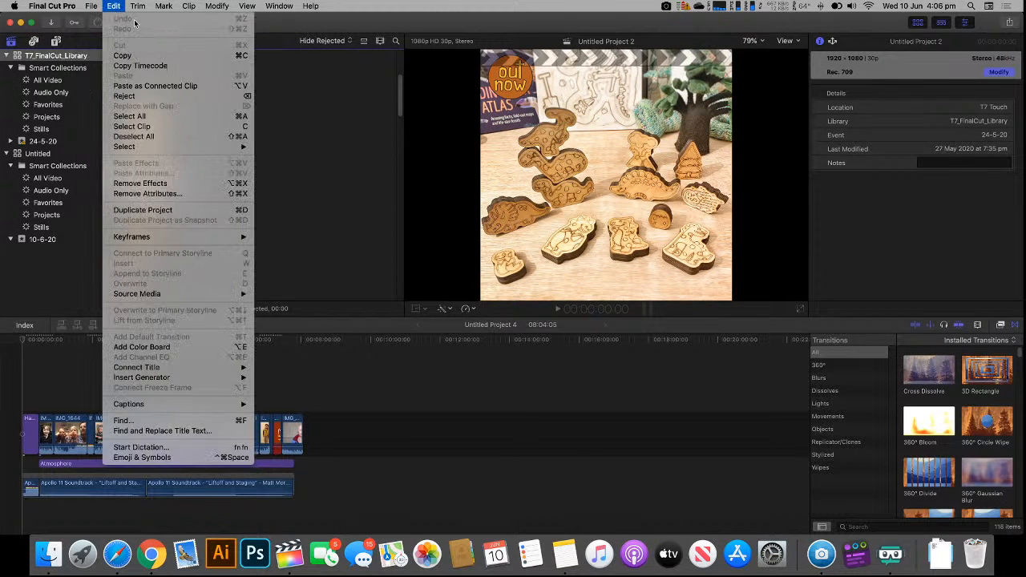
mouse_move(99, 19)
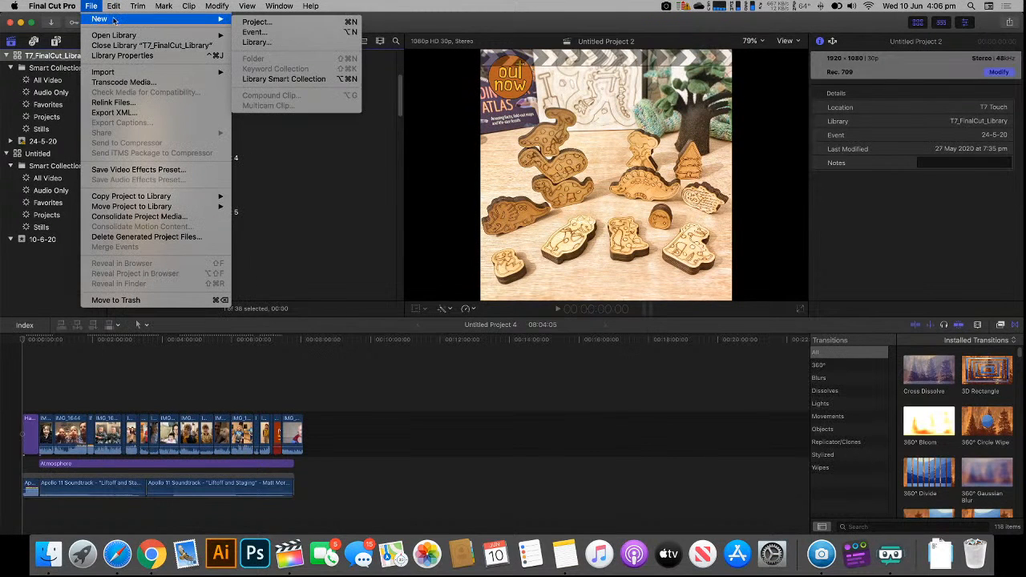
left_click(259, 22)
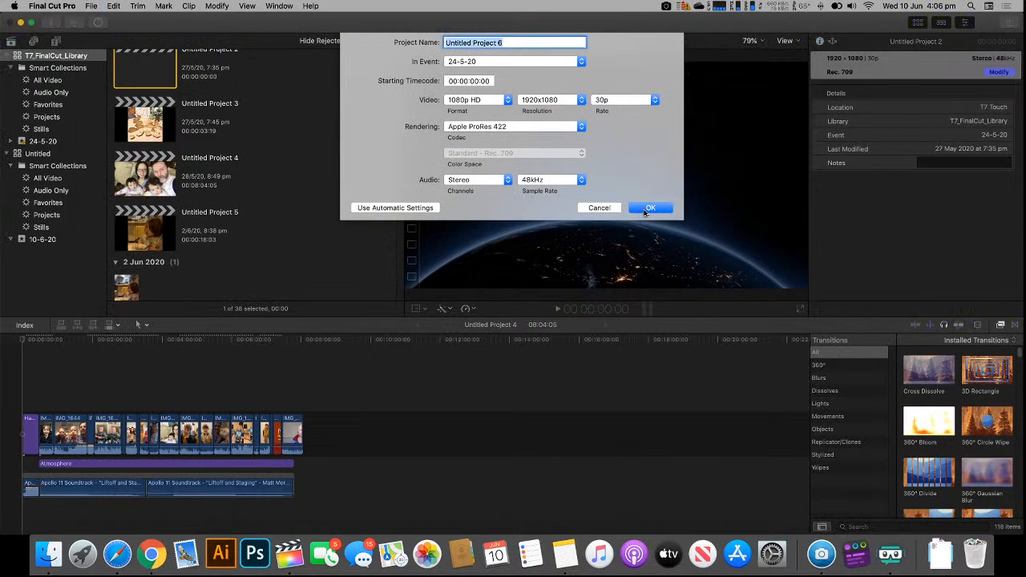
left_click(646, 207)
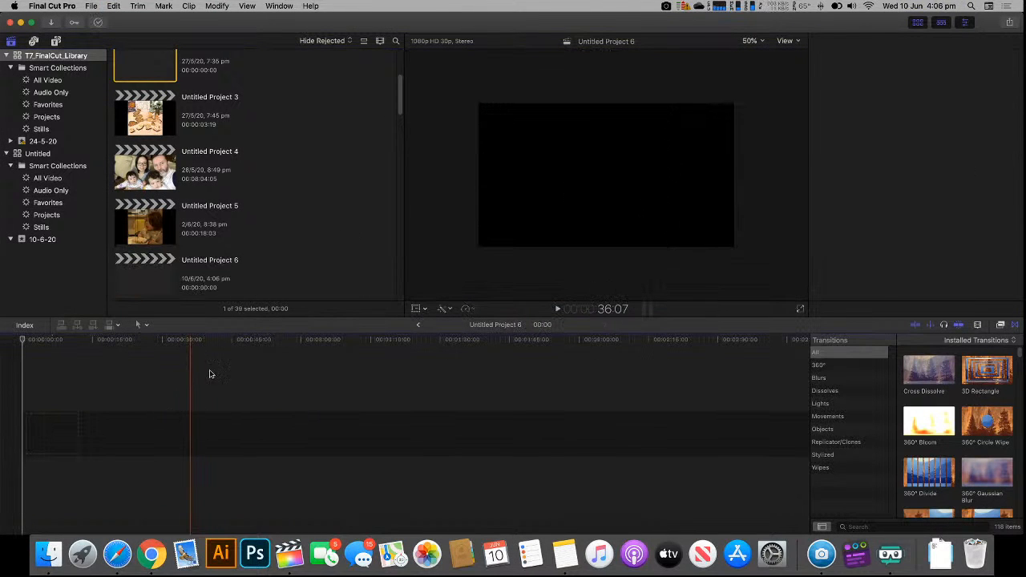
- Look through the library's audio, photo and video clips dated 28 May to 25 May 2020
scroll(279, 271, "down", 10)
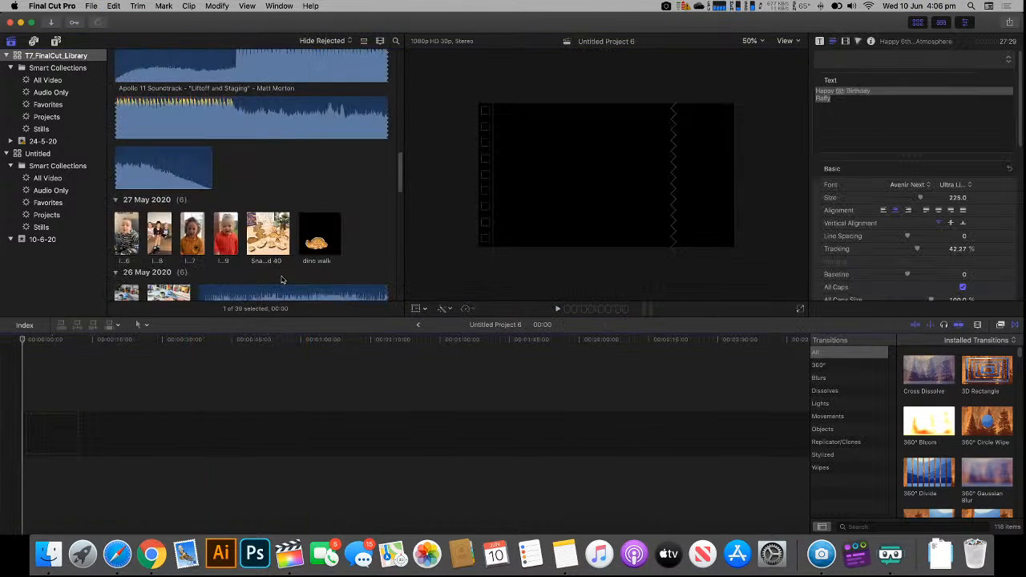
scroll(260, 212, "up", 3)
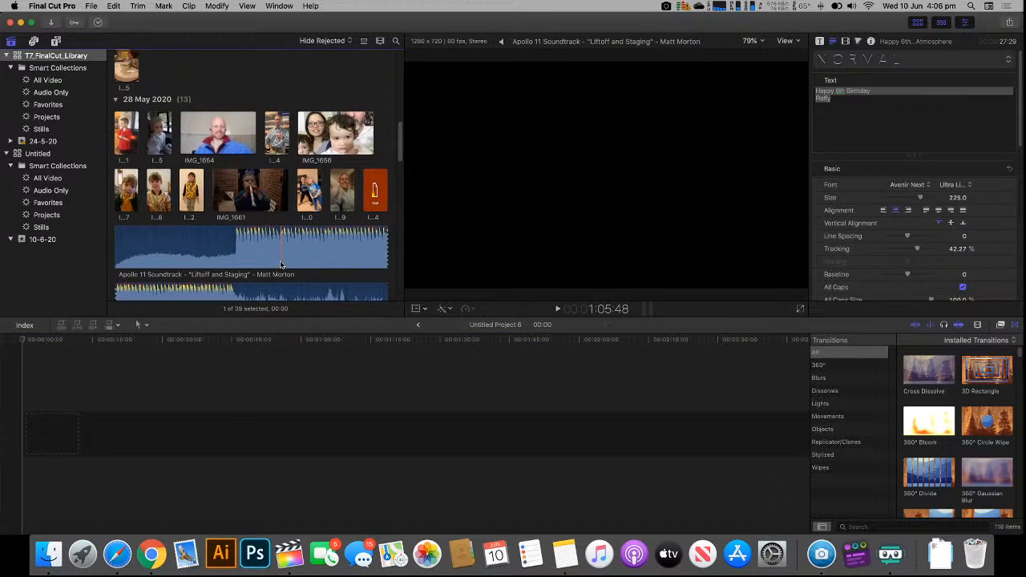
left_click(281, 248)
scroll(281, 267, "down", 4)
scroll(281, 266, "down", 5)
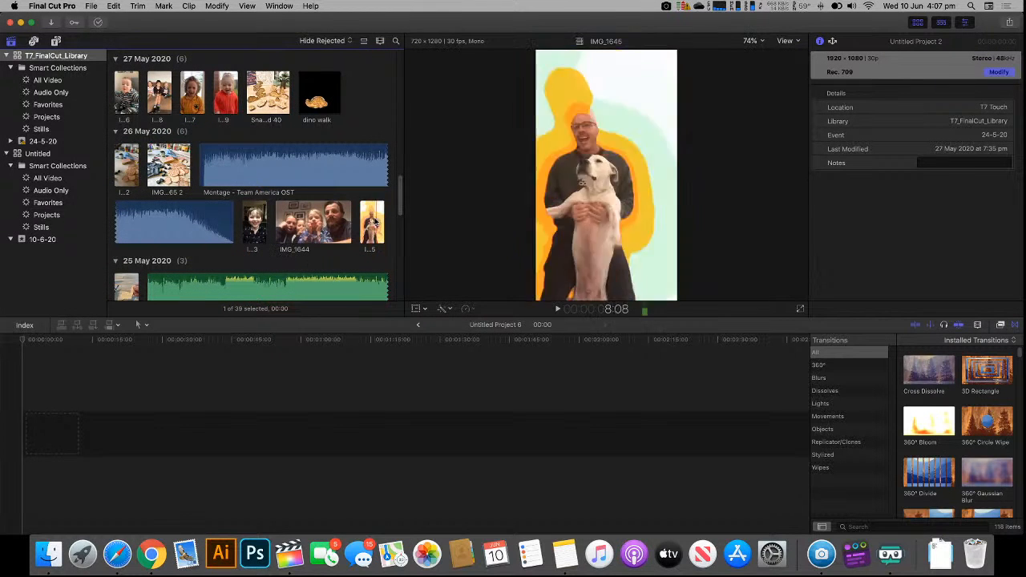
left_click(289, 372)
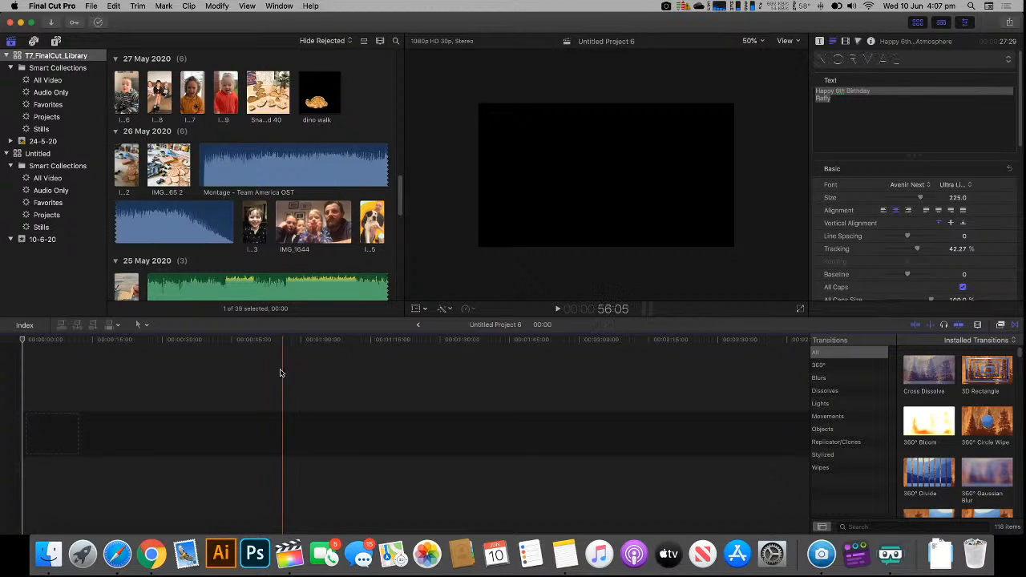
- Switch to Chrome to check the live stream in YouTube Studio, and return to the Final Cut Pro timeline
left_click(151, 554)
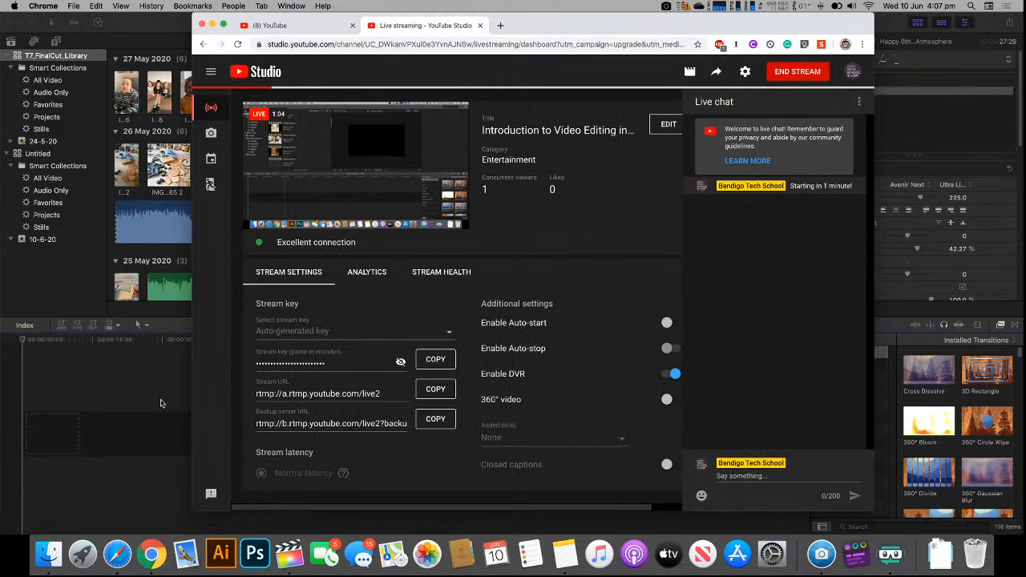
left_click(149, 426)
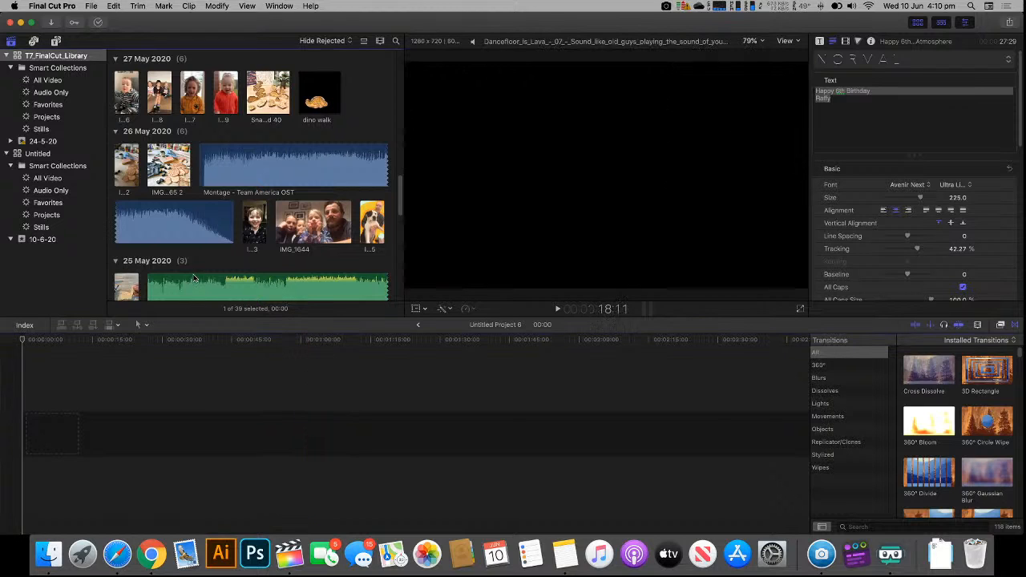
left_click(211, 379)
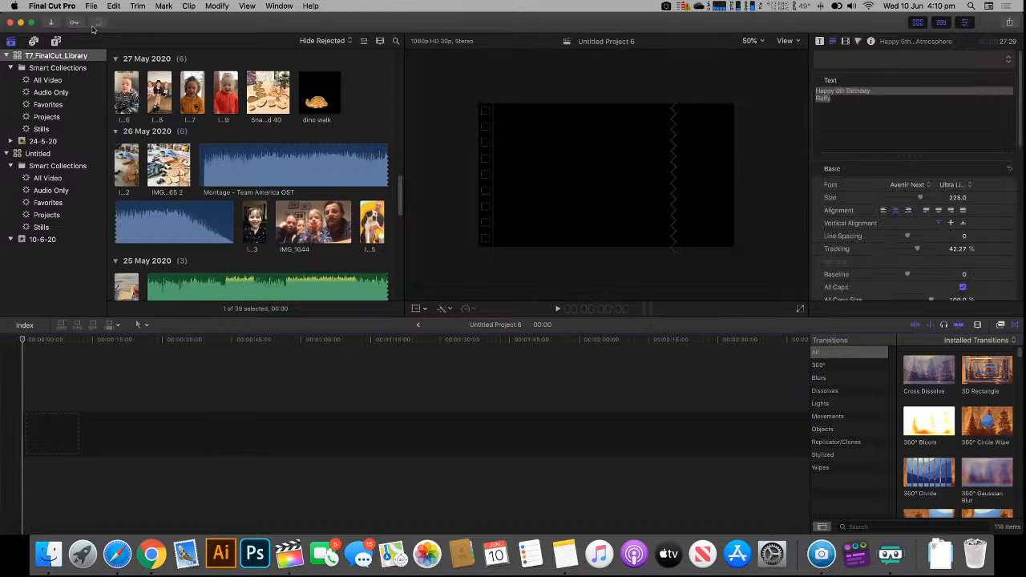
- Start another new project in event 24-5-20 to bring up its settings
left_click(95, 6)
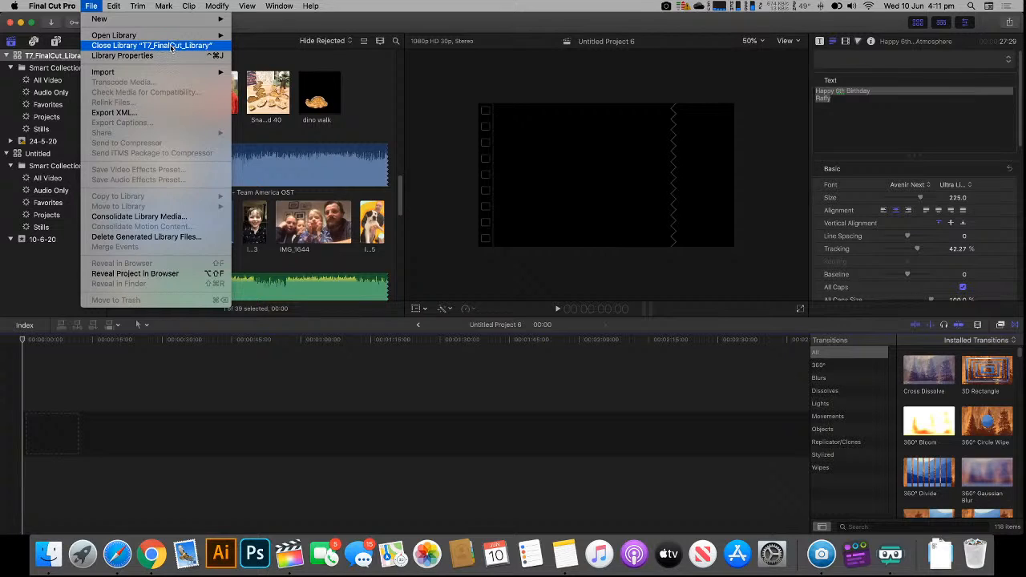
mouse_move(163, 39)
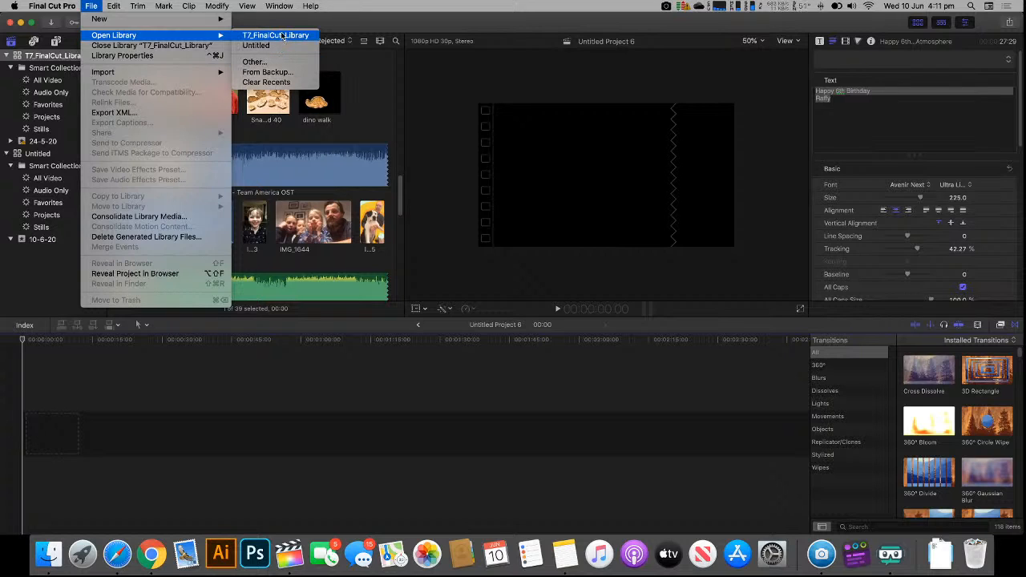
mouse_move(216, 18)
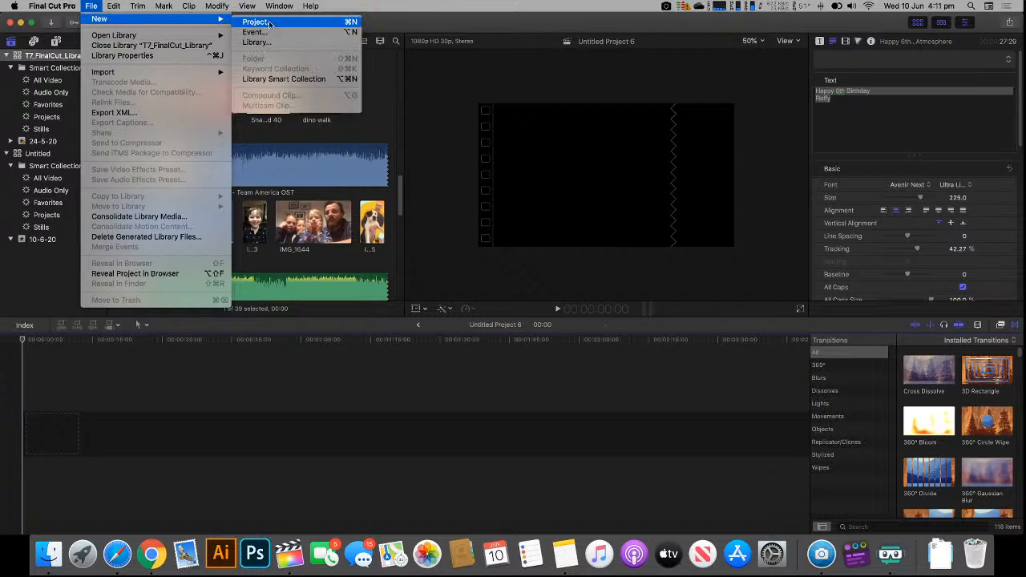
left_click(273, 24)
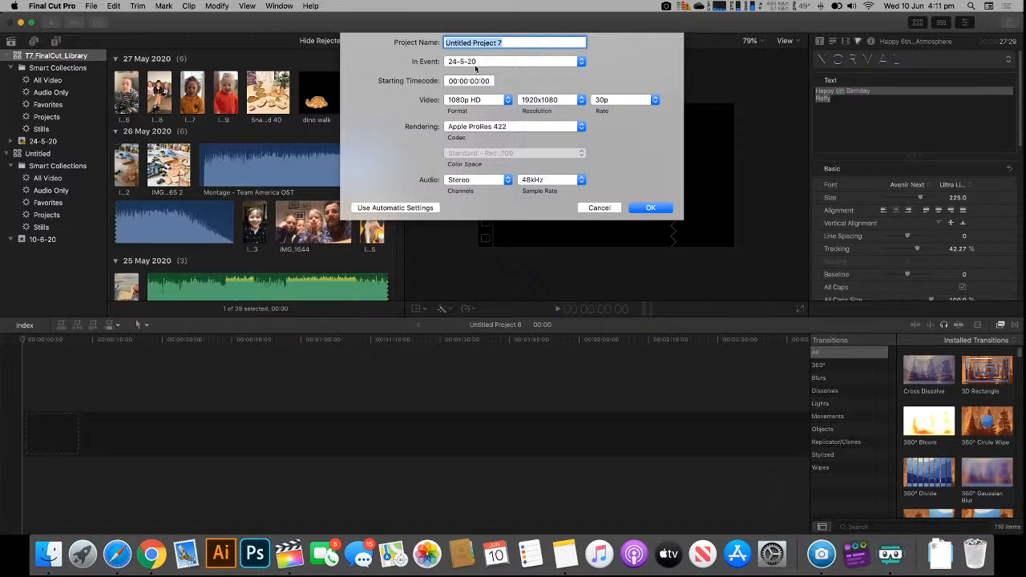
- Review the video format and frame rate options and set the new project's rate to 60p
left_click(491, 100)
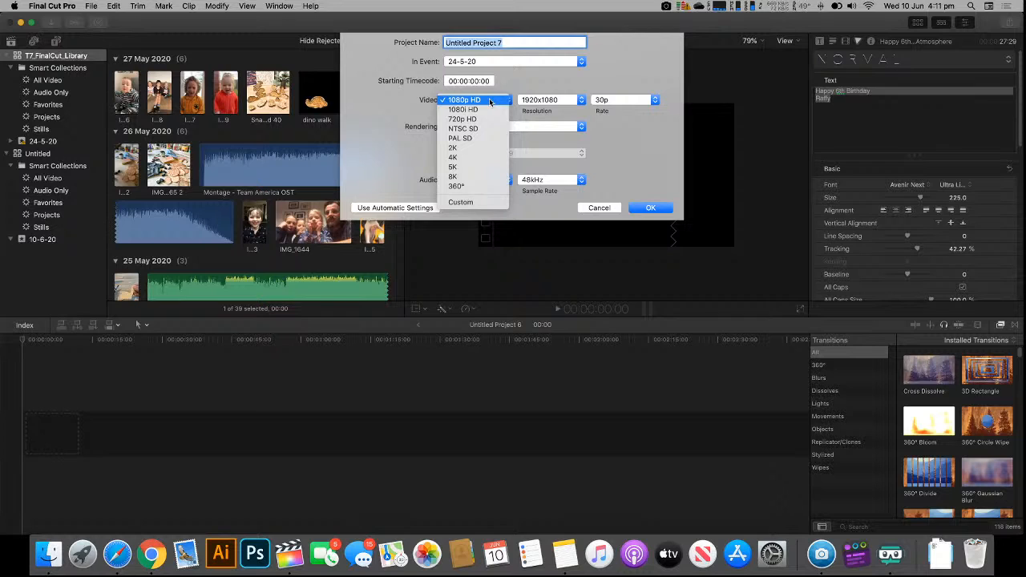
left_click(563, 105)
left_click(614, 101)
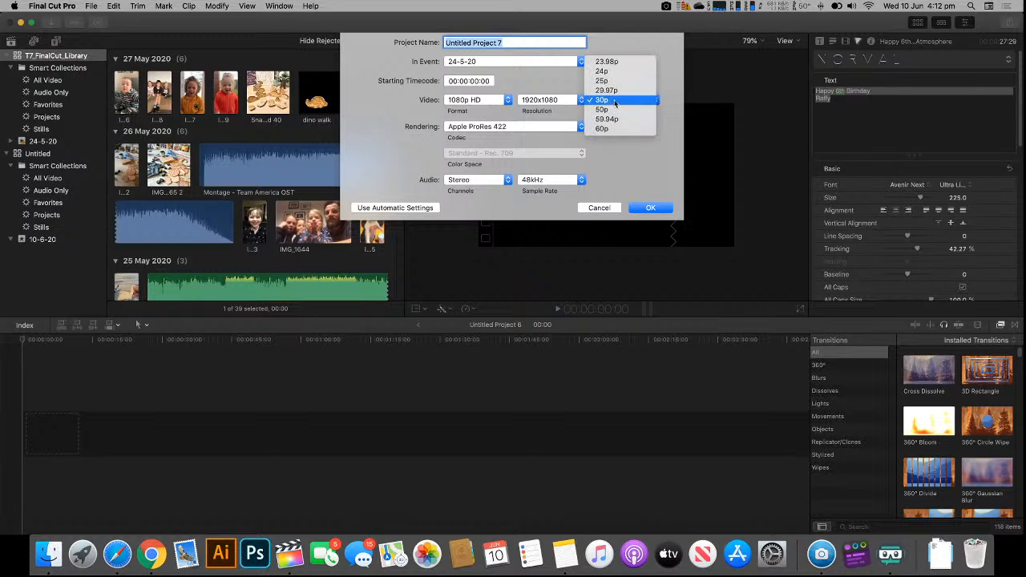
left_click(615, 102)
left_click(614, 100)
left_click(627, 129)
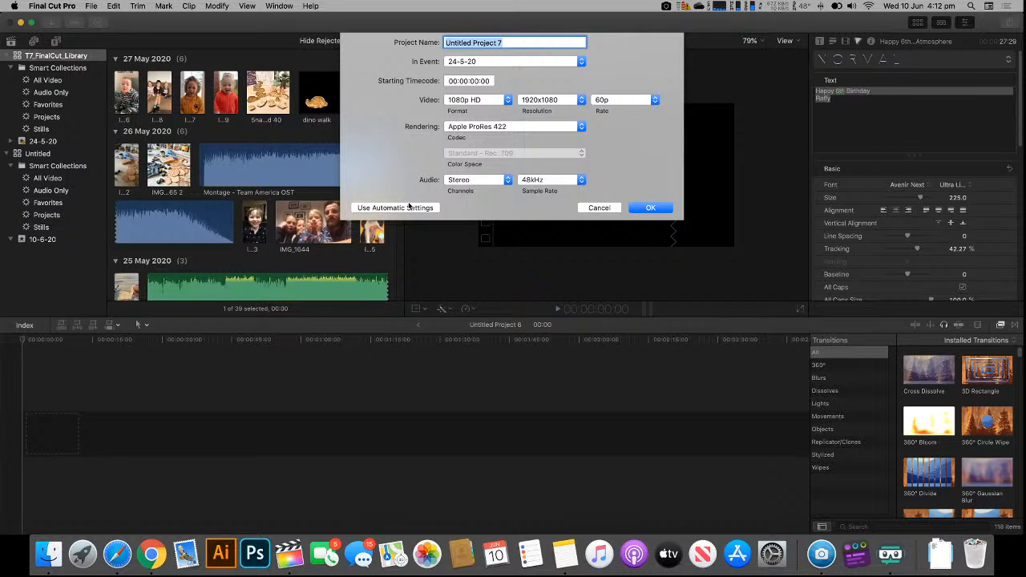
- Set the project's video format to Custom with a resolution of 1080 x 1080 and a rate of 23.98p
left_click(478, 103)
left_click(461, 202)
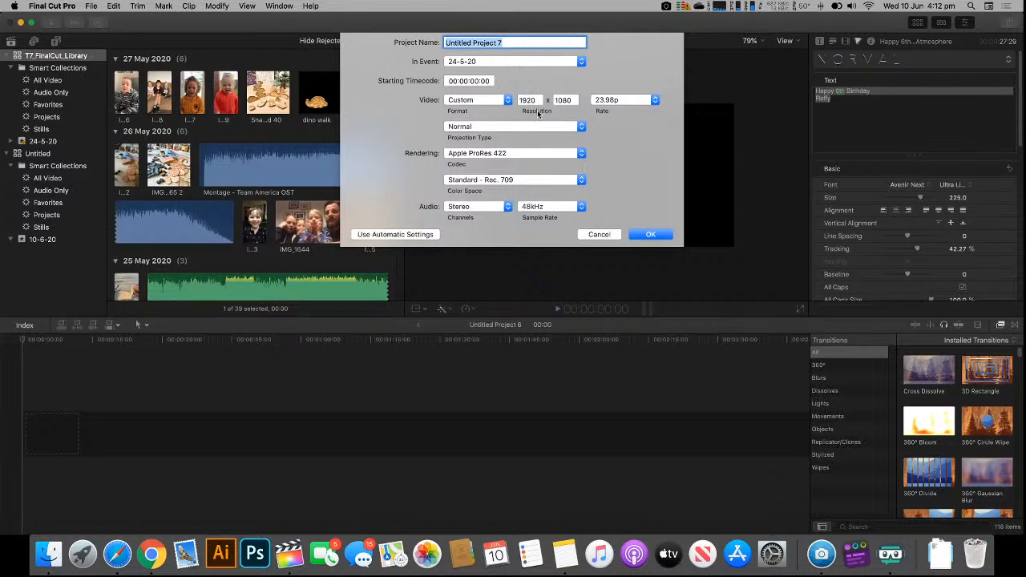
double_click(529, 100)
type("180")
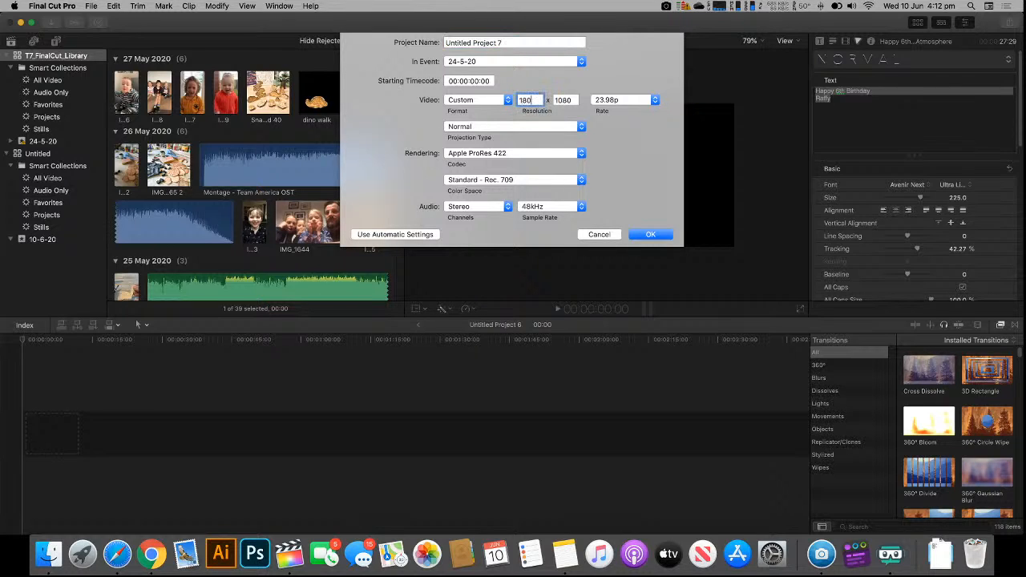
key("BackSpace")
key("BackSpace")
key("BackSpace")
type("1080")
key("Tab")
left_click(634, 102)
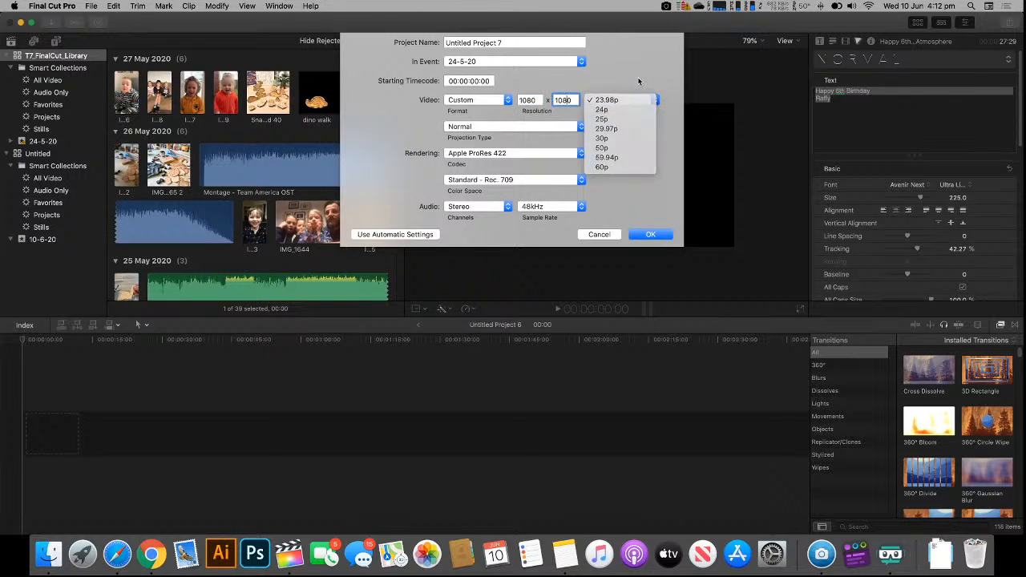
left_click(636, 98)
- Set the video format to 1080p HD and create the project with Apple ProRes 422 rendering
left_click(493, 100)
left_click(493, 100)
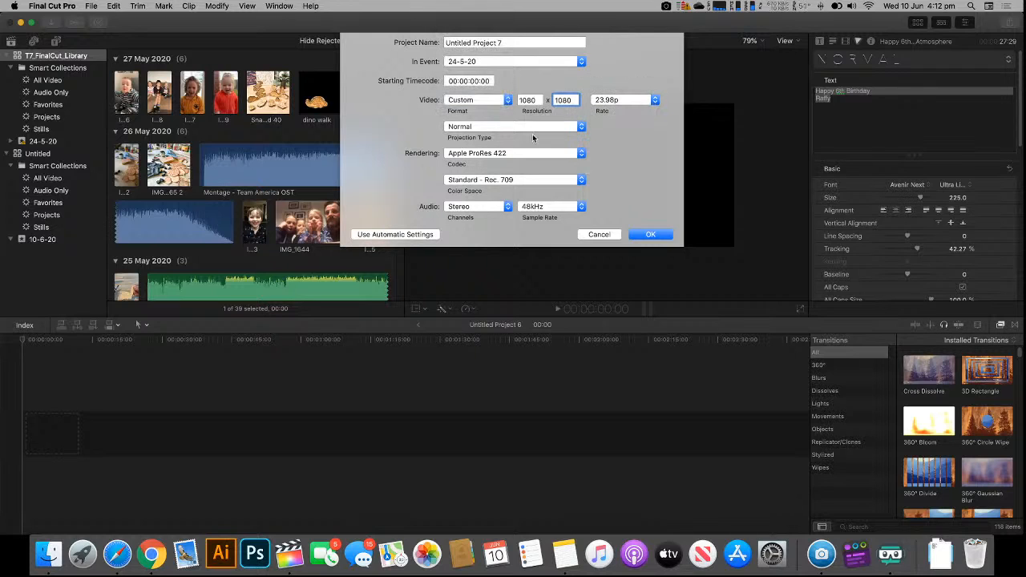
left_click(458, 102)
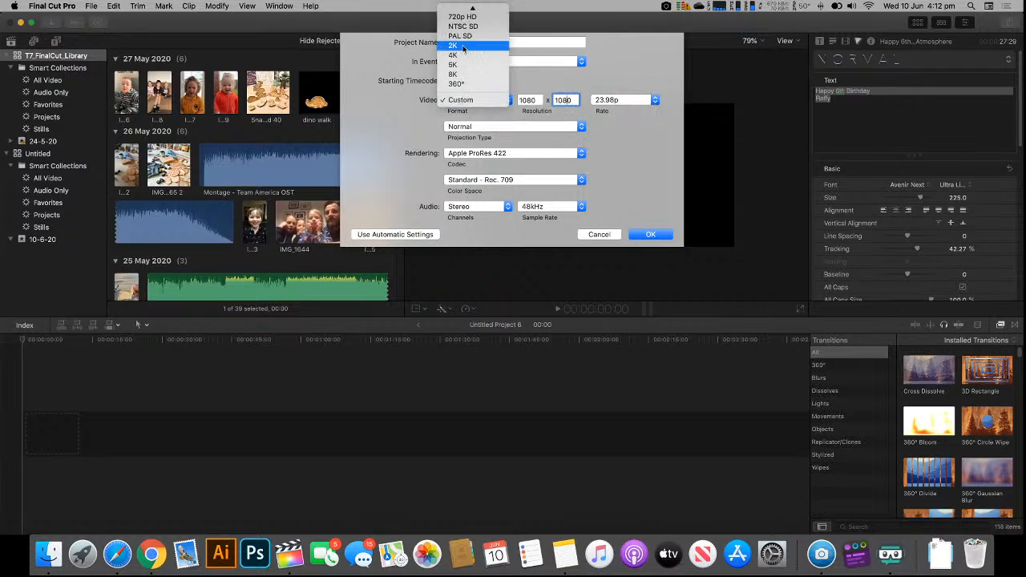
left_click(469, 10)
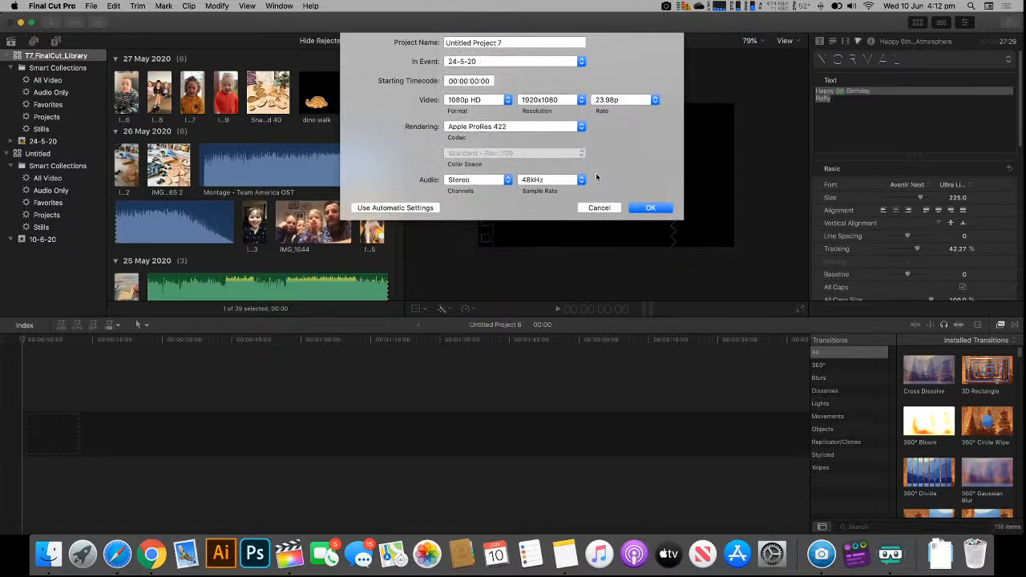
left_click(527, 128)
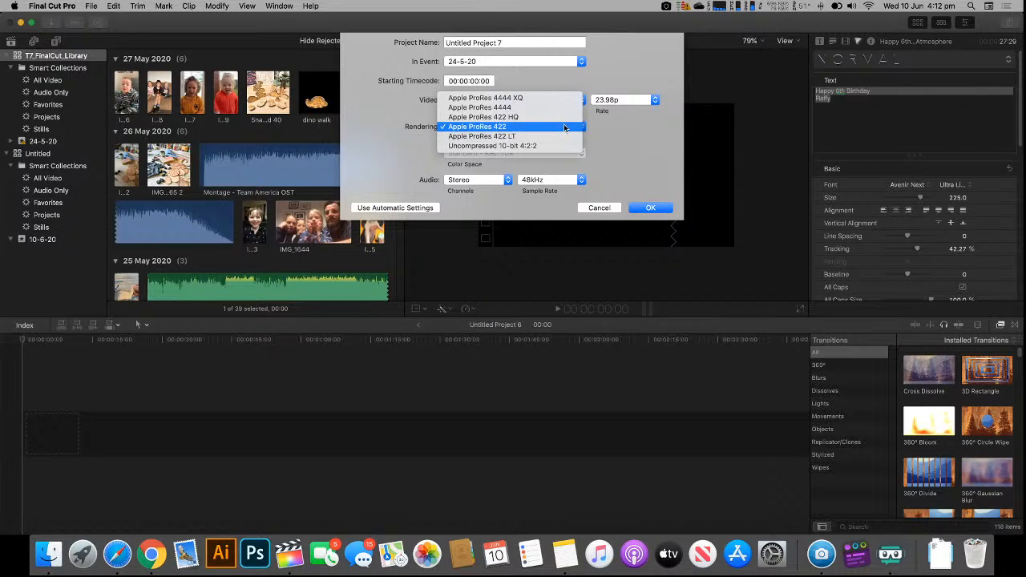
left_click(597, 136)
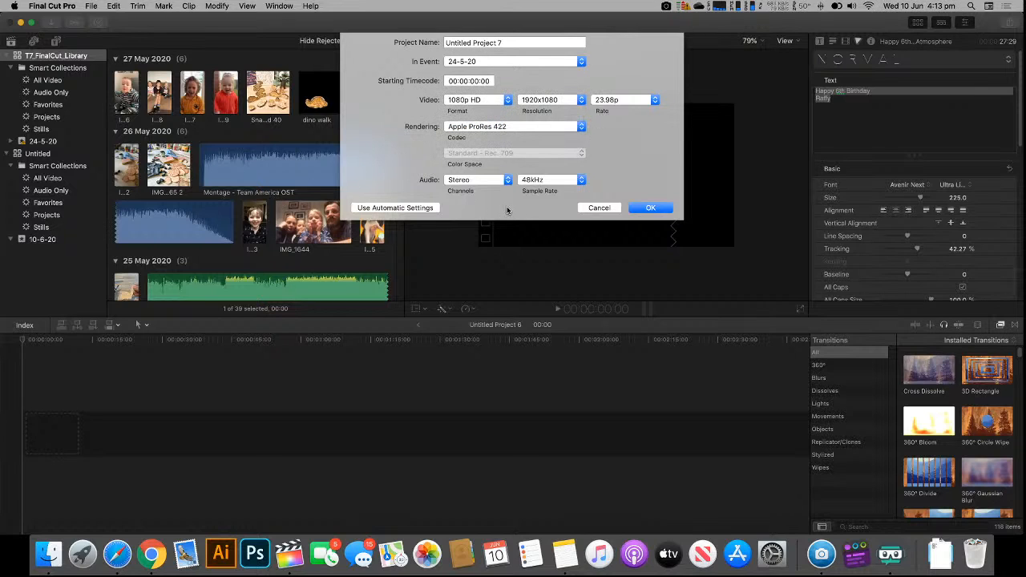
left_click(651, 209)
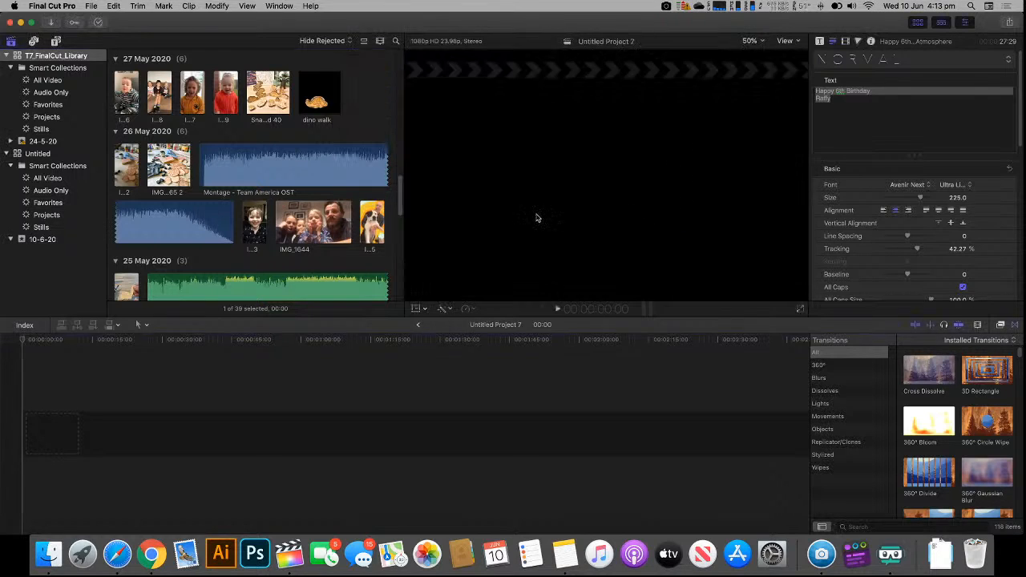
left_click(185, 388)
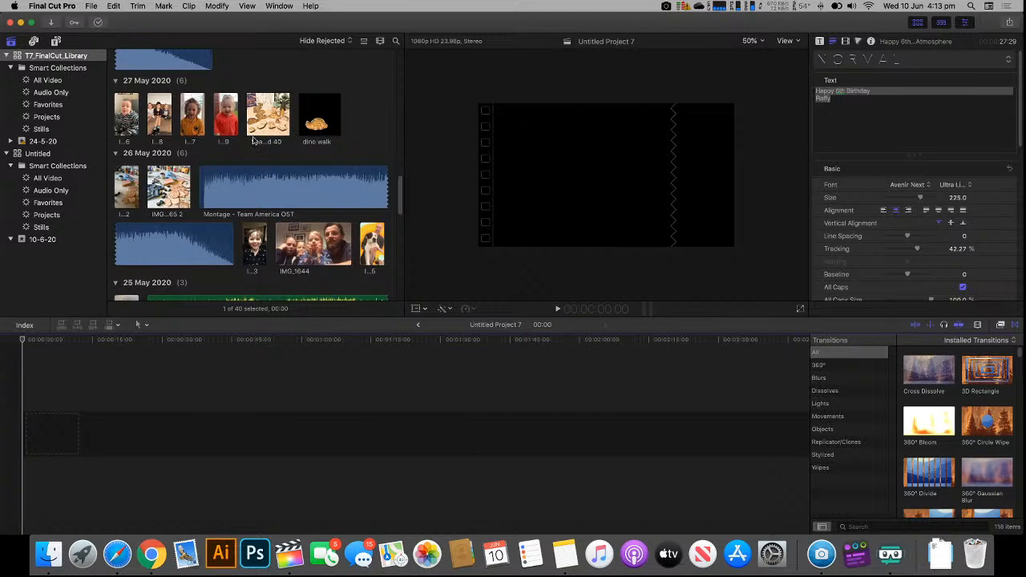
left_click(213, 140)
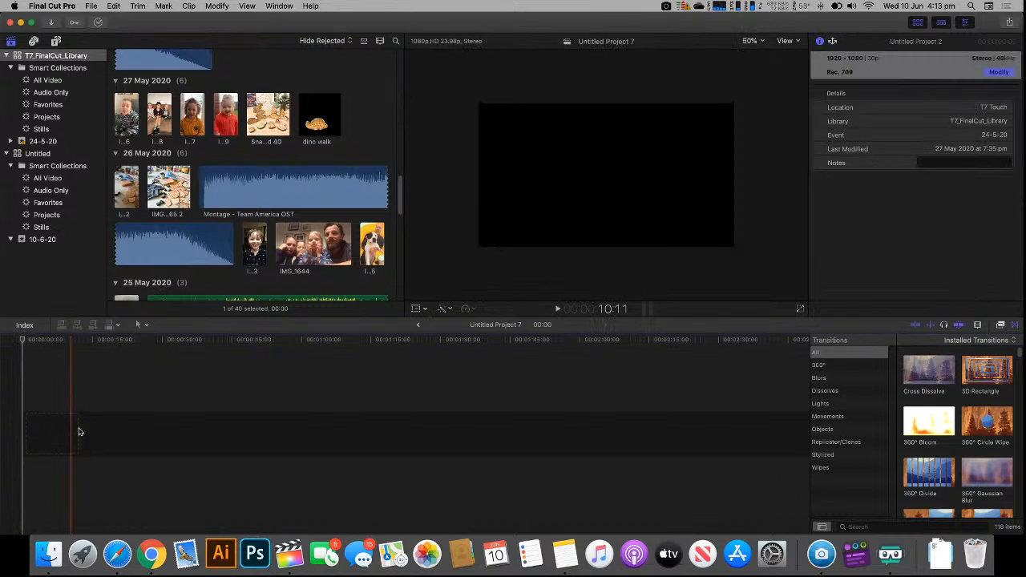
left_click(77, 428)
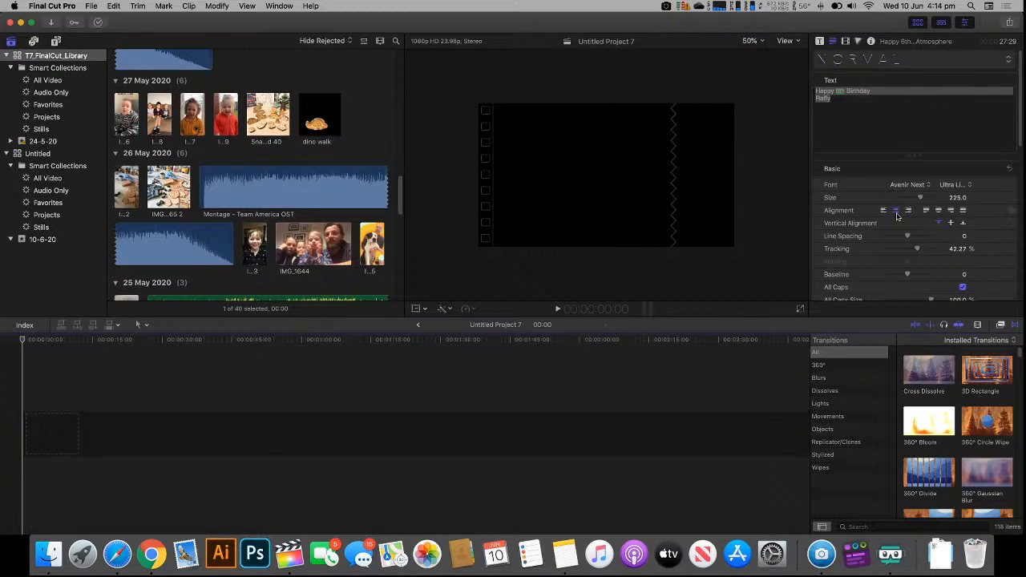
- Examine the selected birthday title's text, published parameter, video, color correction and info settings in the inspector
scroll(897, 218, "down", 1)
scroll(898, 218, "down", 3)
scroll(897, 218, "up", 4)
left_click(819, 41)
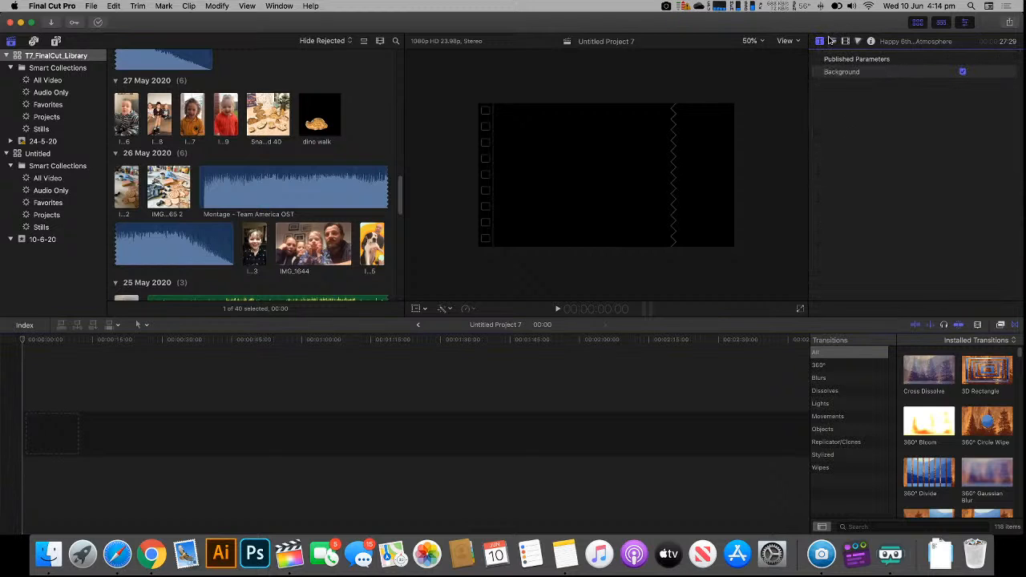
left_click(832, 41)
left_click(845, 41)
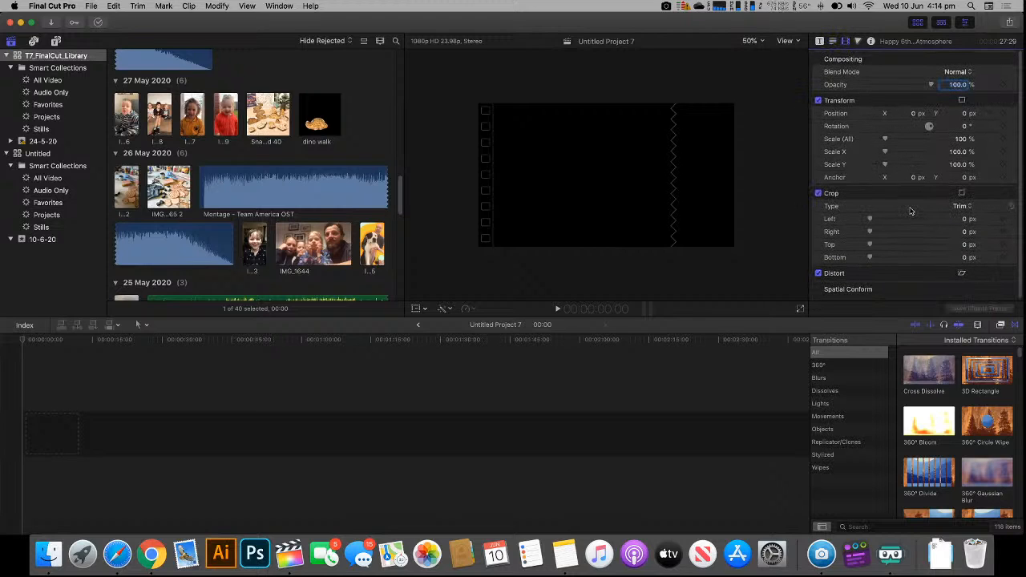
left_click(858, 41)
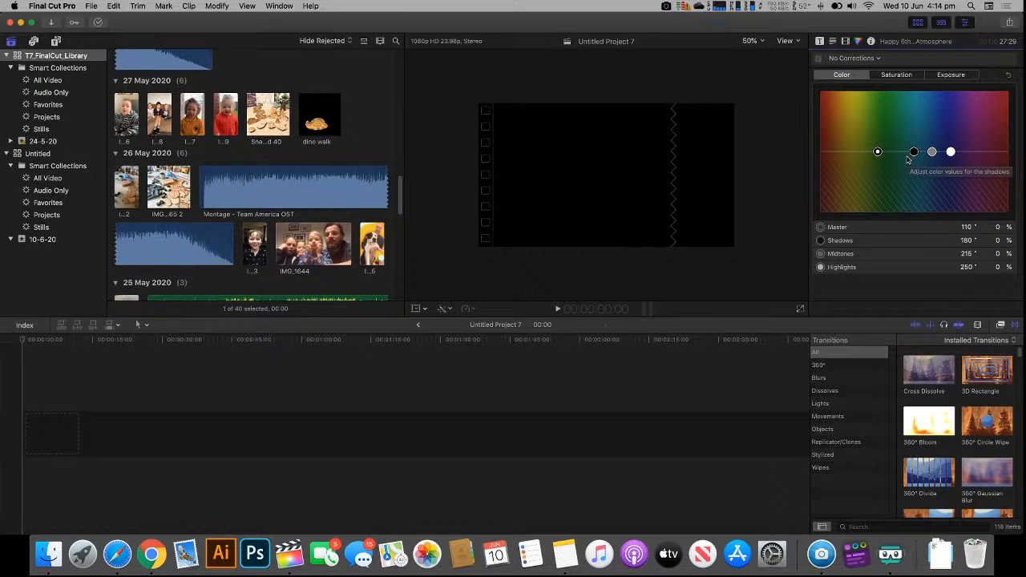
left_click(870, 42)
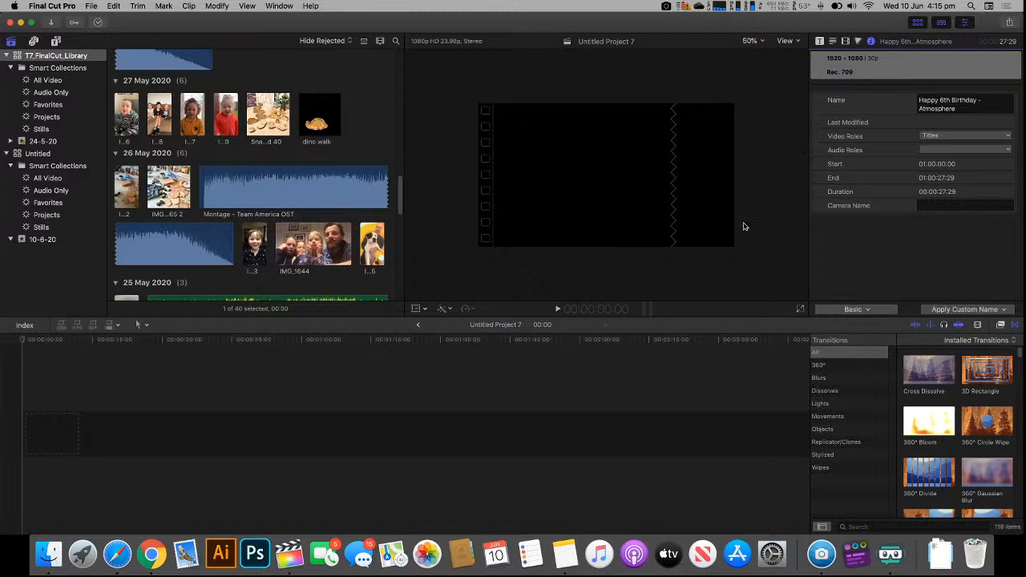
- Browse and preview the installed transitions, and check the timeline's clip appearance options
scroll(927, 383, "down", 5)
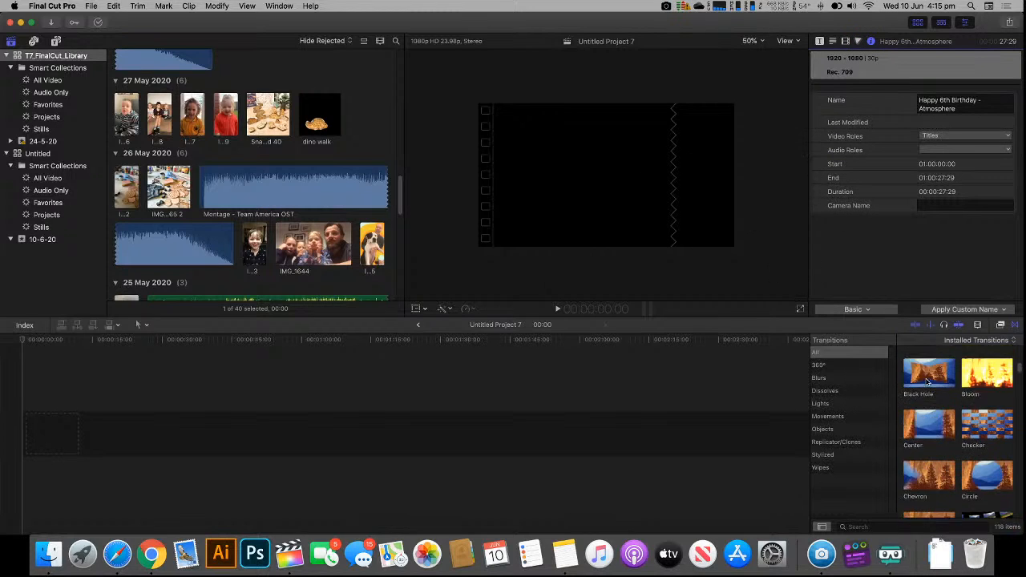
scroll(928, 382, "up", 5)
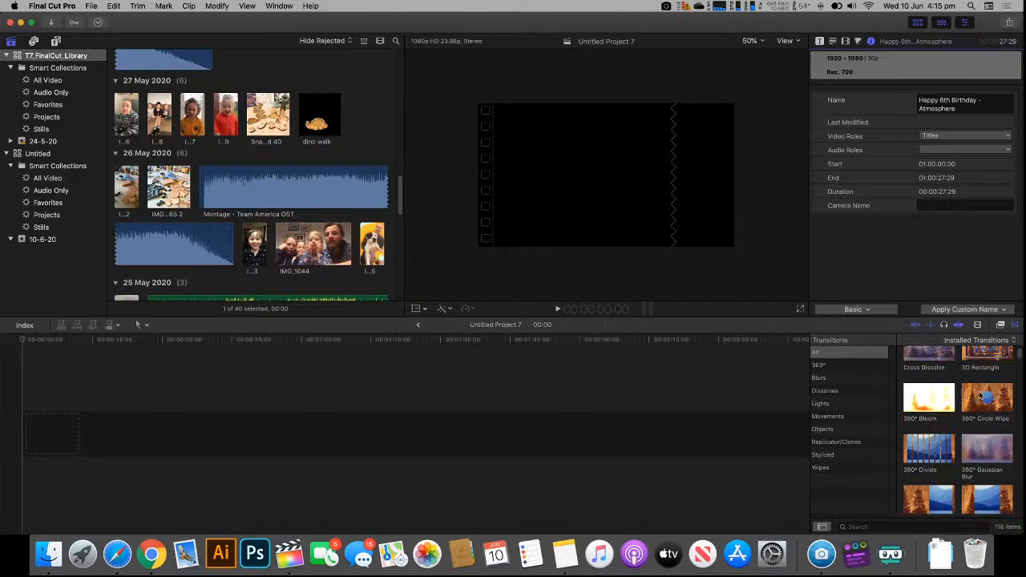
scroll(979, 396, "up", 2)
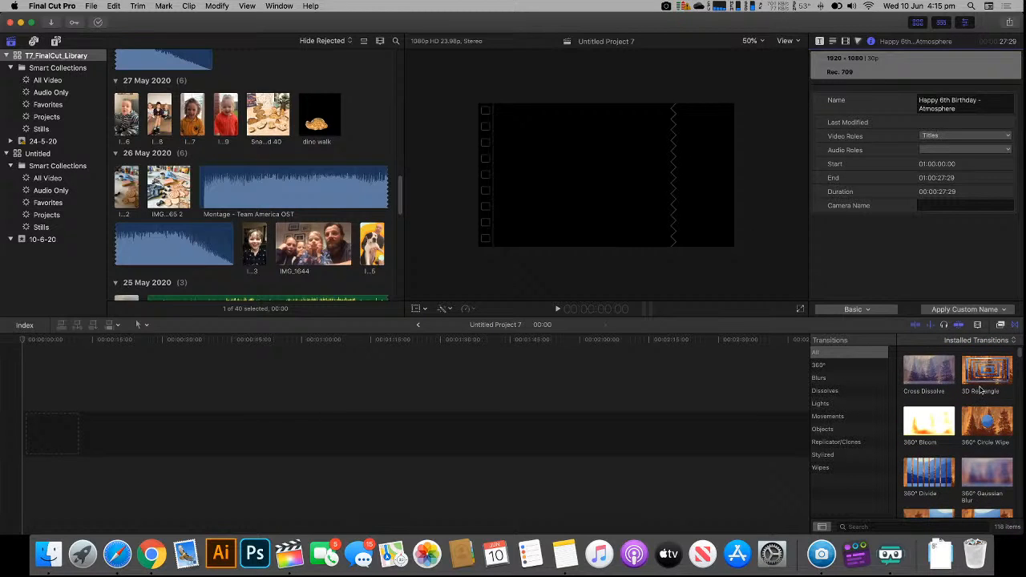
scroll(970, 397, "down", 5)
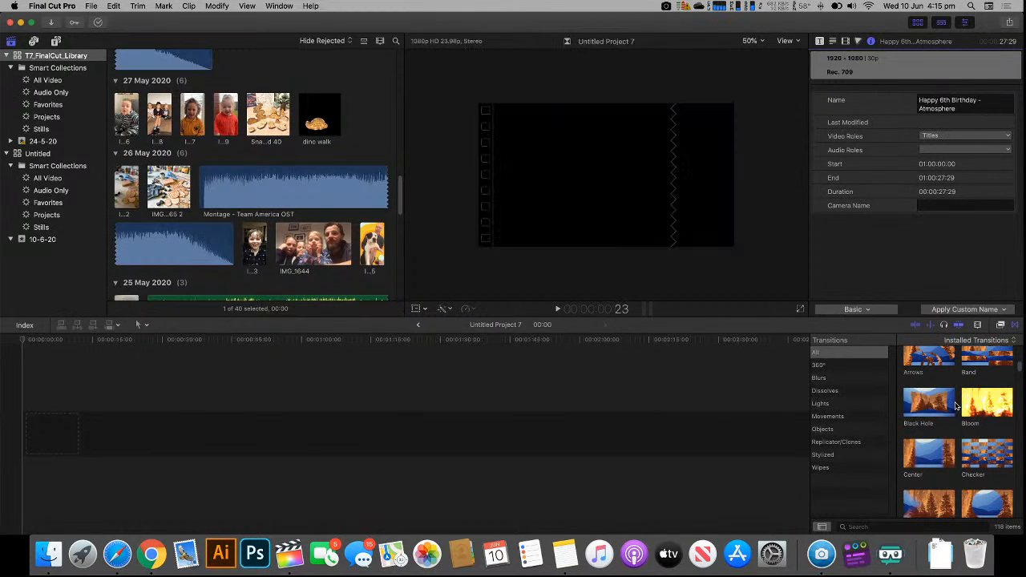
scroll(954, 405, "up", 3)
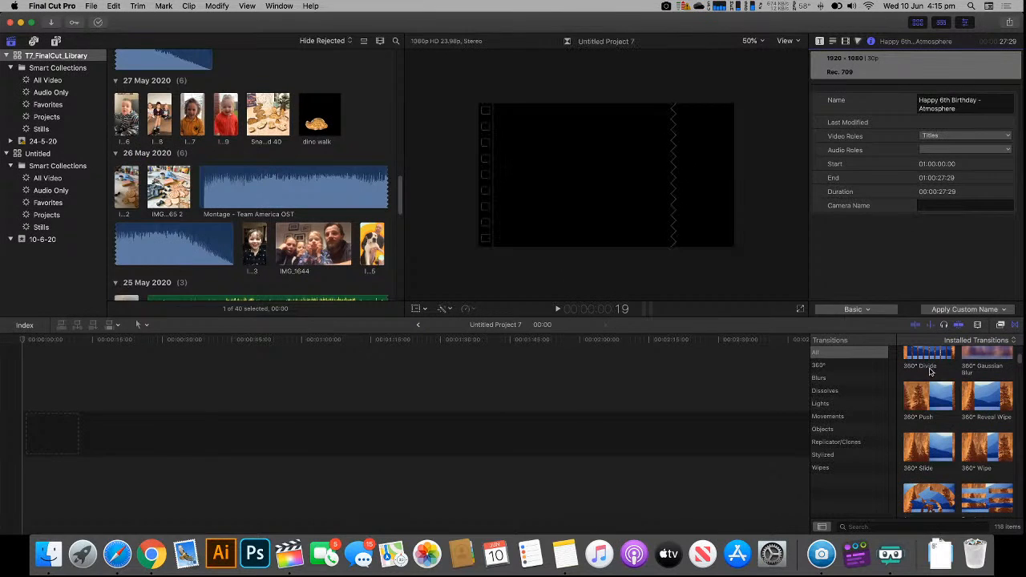
scroll(954, 417, "up", 1)
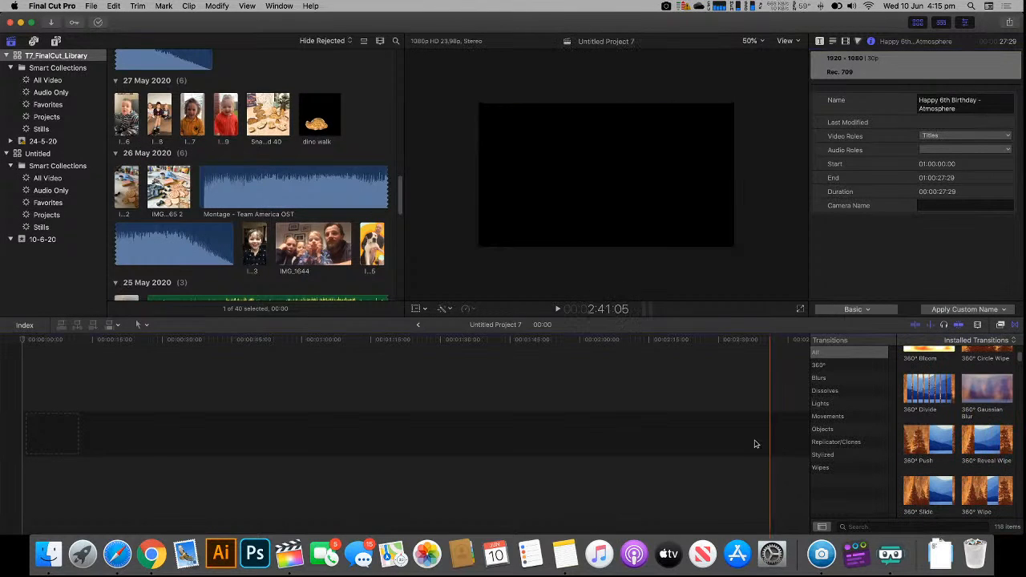
scroll(982, 434, "down", 1)
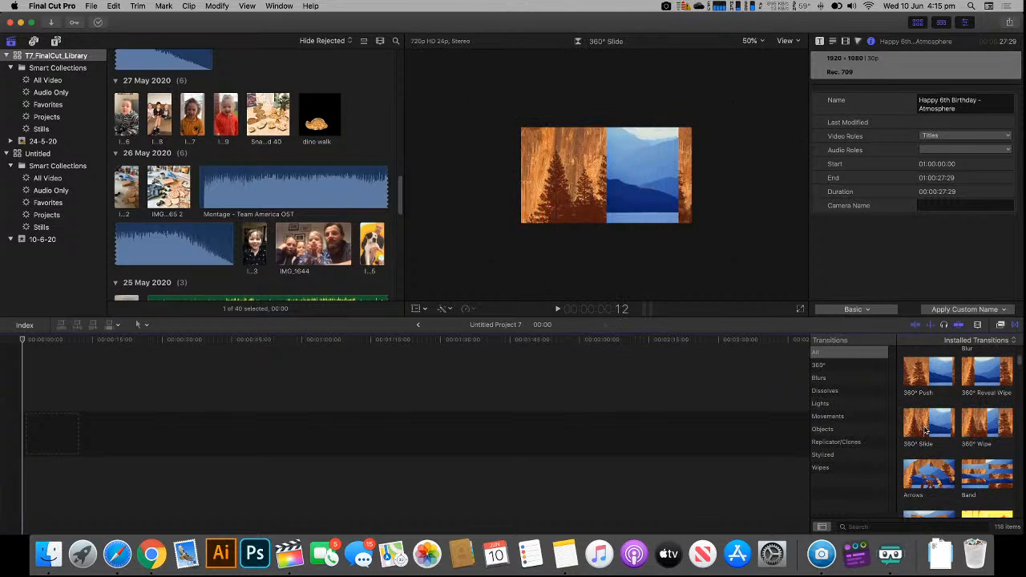
scroll(932, 473, "down", 1)
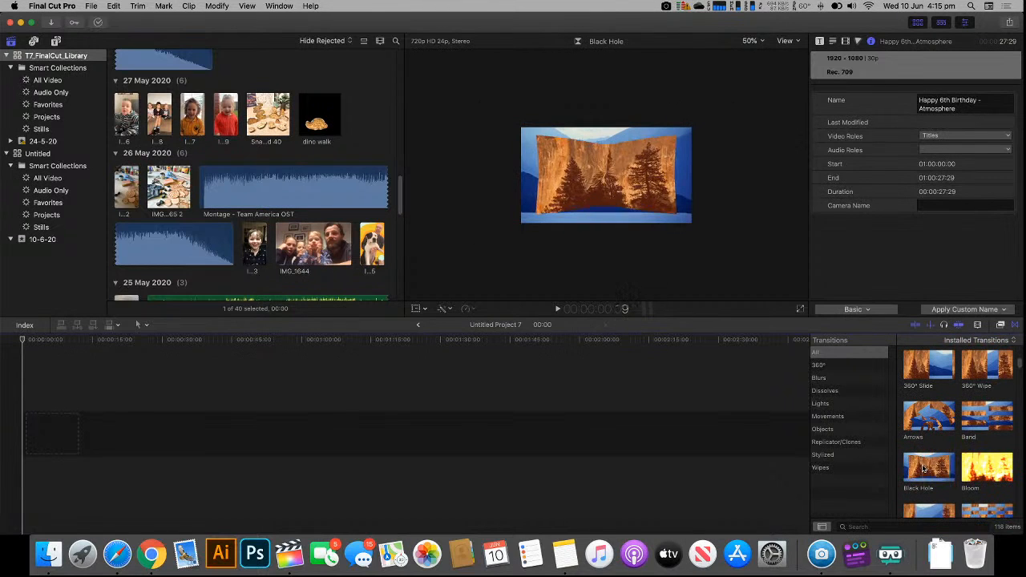
scroll(983, 421, "down", 5)
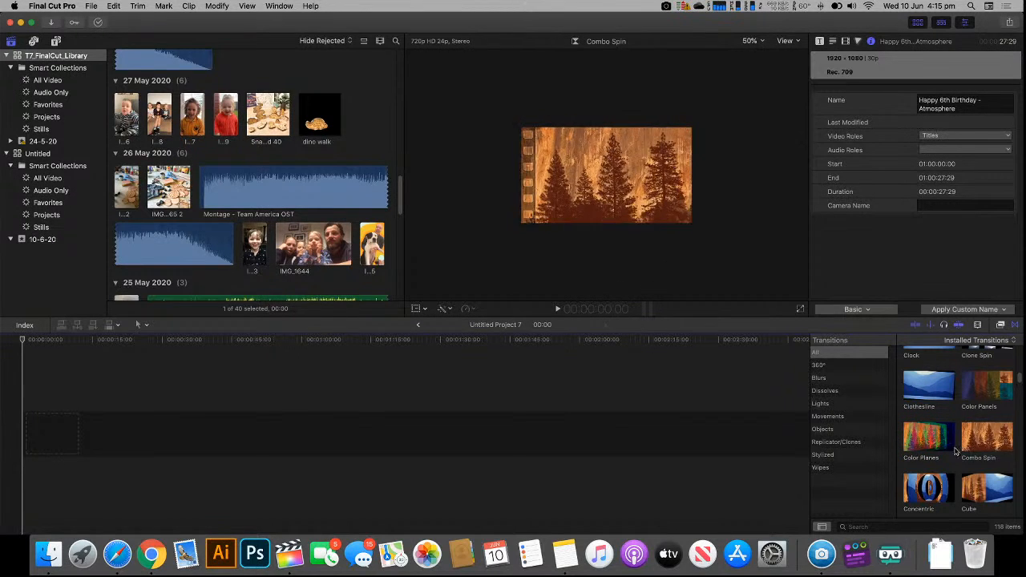
scroll(976, 487, "down", 5)
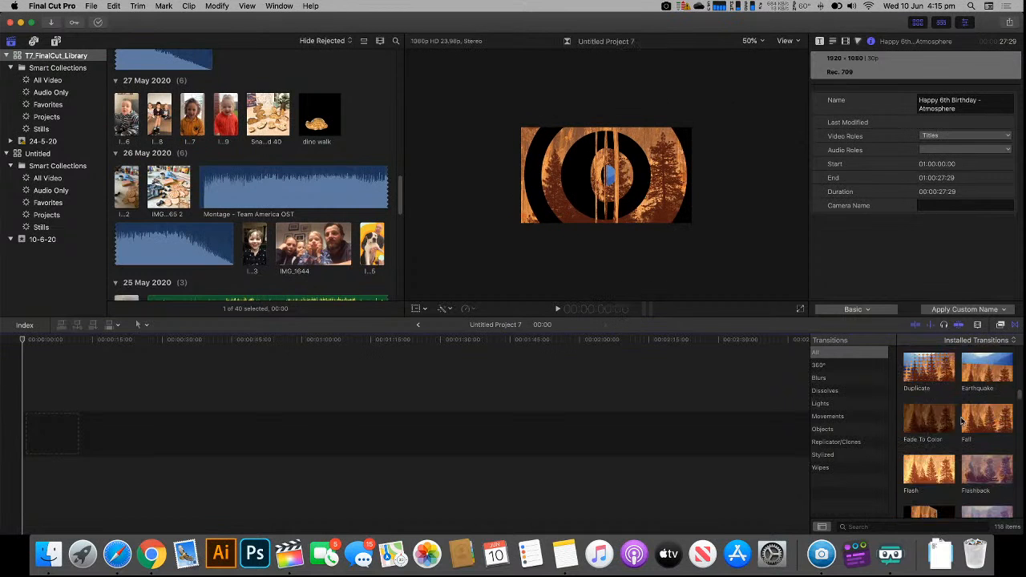
left_click(978, 326)
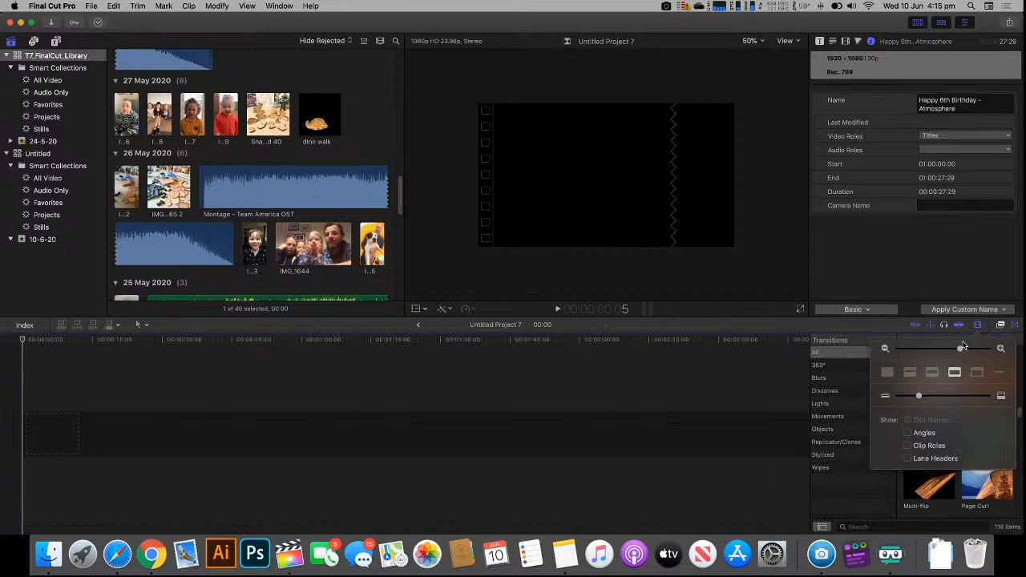
left_click(978, 326)
- Display the installed effects and look through the complete collection of video effects
left_click(1001, 325)
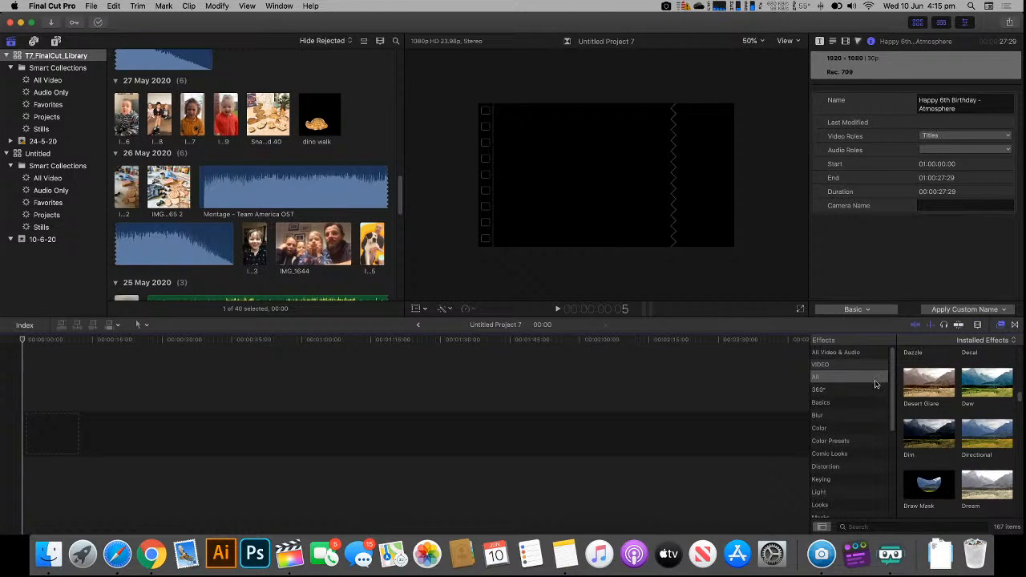
scroll(843, 419, "down", 3)
scroll(843, 419, "up", 3)
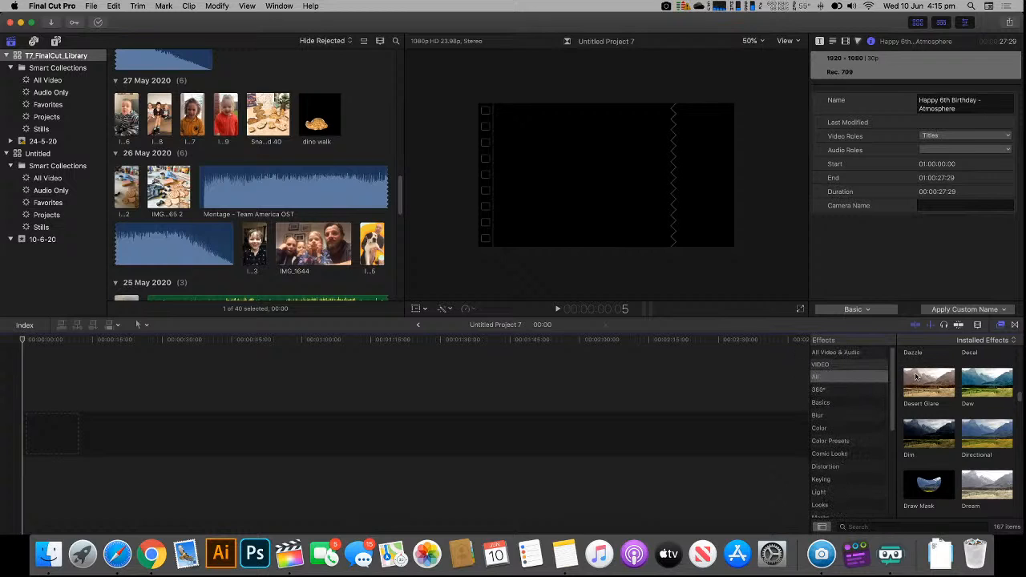
left_click(954, 397)
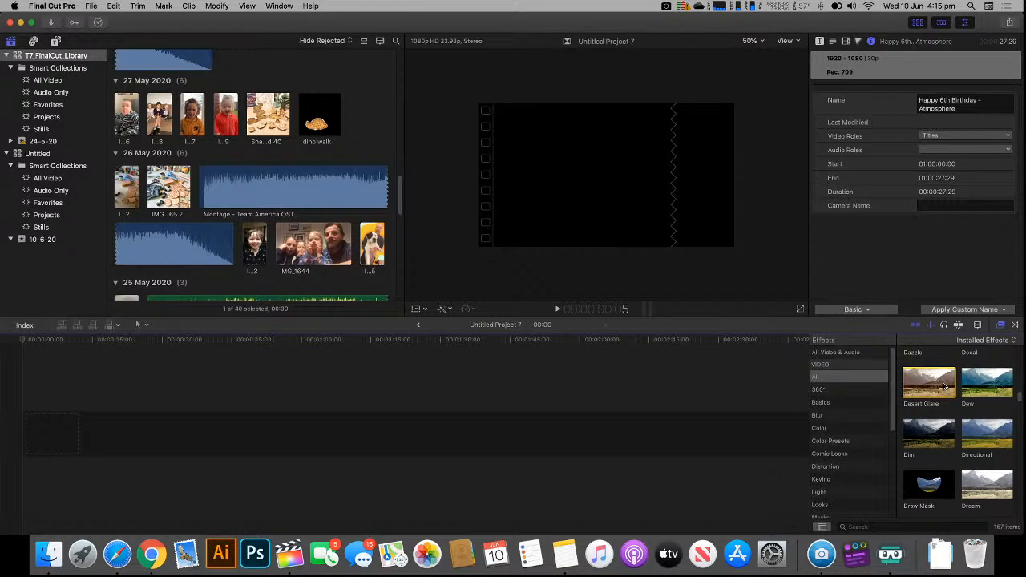
scroll(997, 396, "down", 3)
scroll(958, 460, "down", 15)
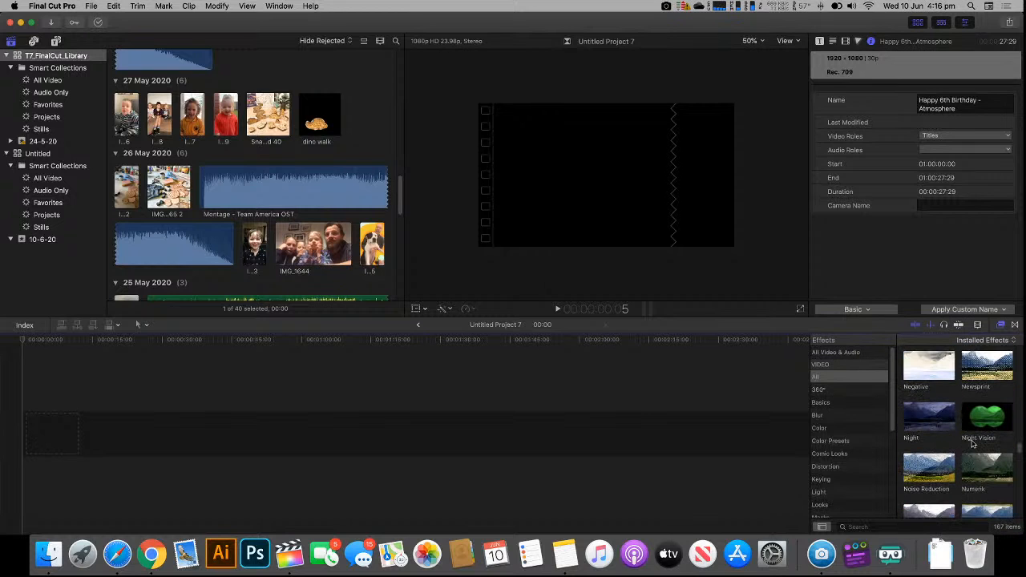
scroll(957, 453, "down", 8)
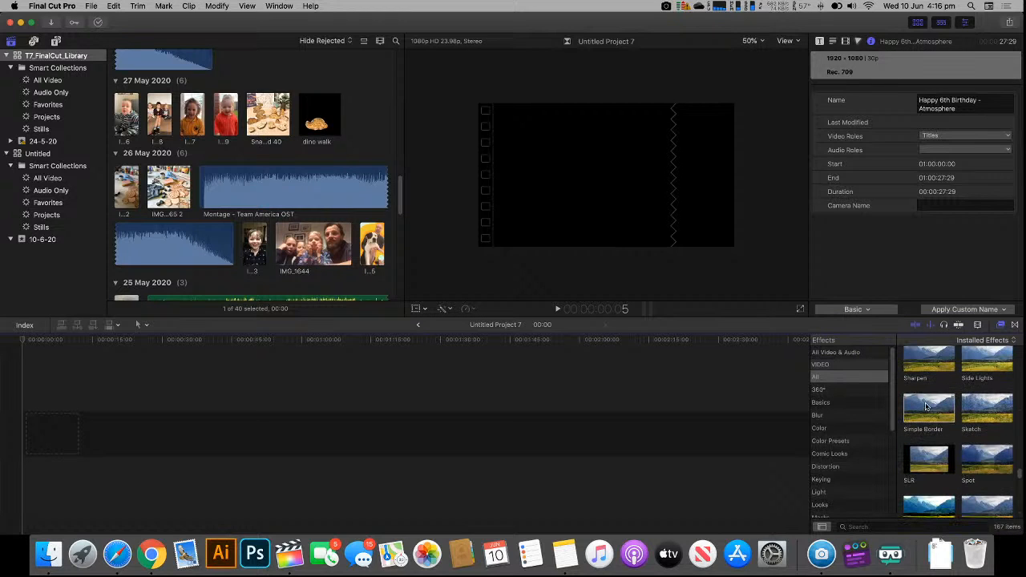
scroll(934, 421, "down", 5)
scroll(941, 433, "down", 5)
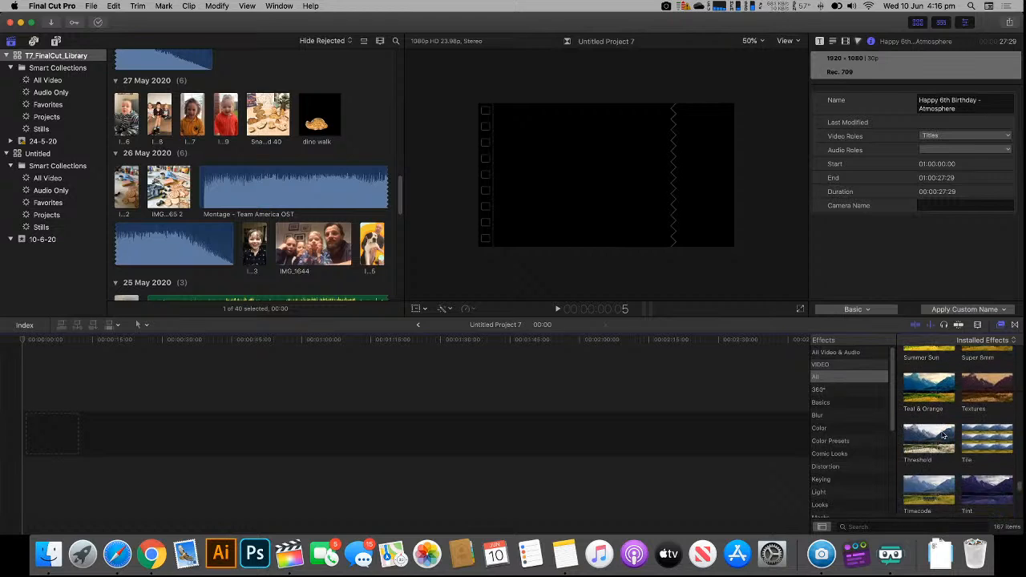
scroll(938, 441, "down", 2)
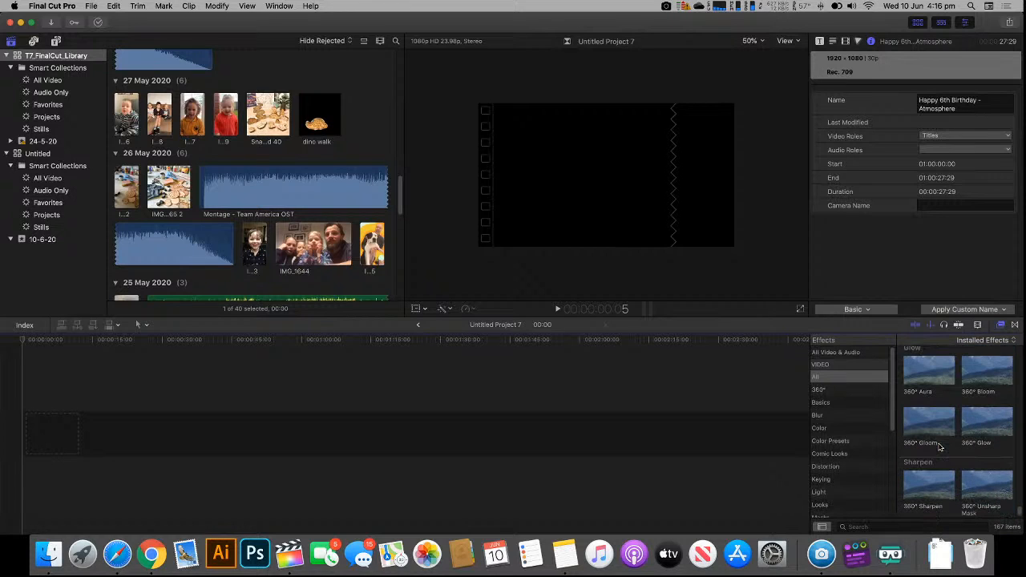
- View the Keying video effects and the EQ audio effects, and return to the installed transitions
scroll(841, 463, "down", 5)
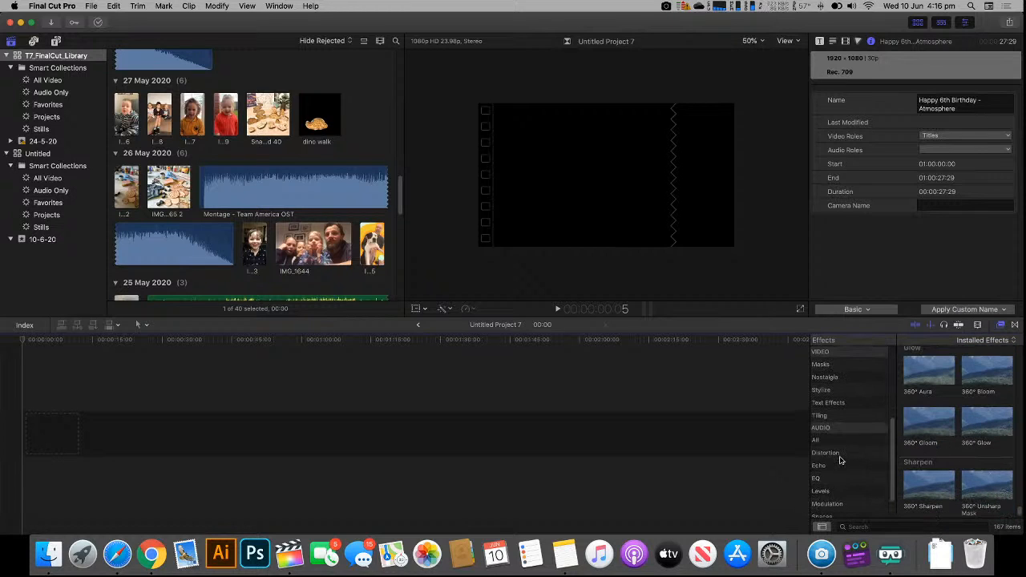
scroll(841, 460, "up", 3)
left_click(834, 384)
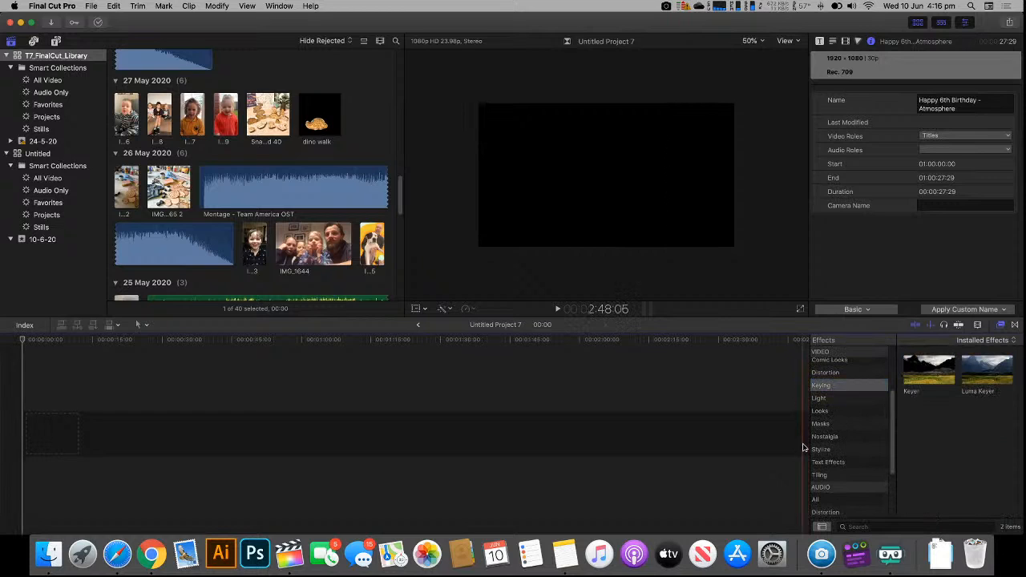
scroll(889, 450, "down", 5)
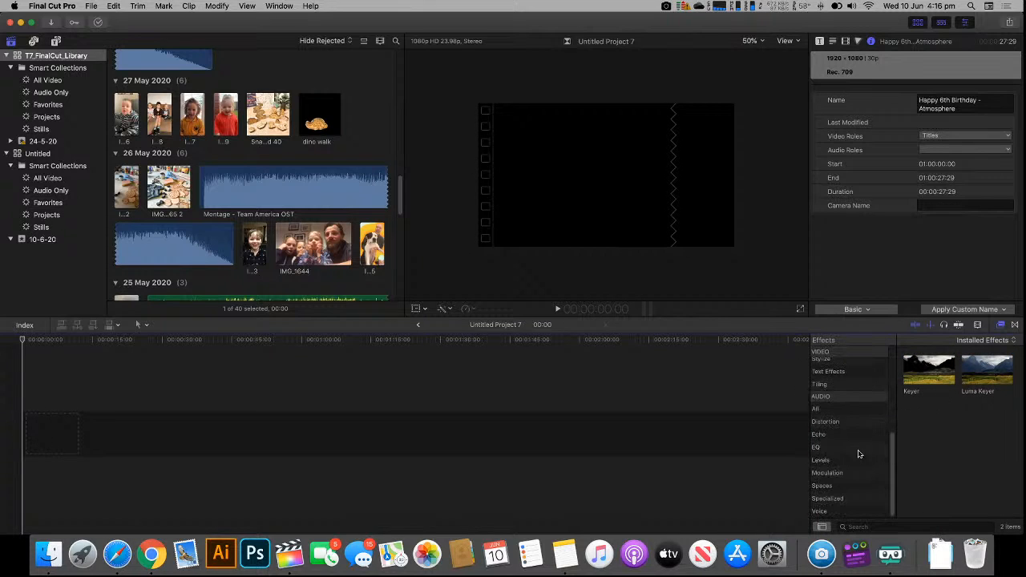
left_click(858, 447)
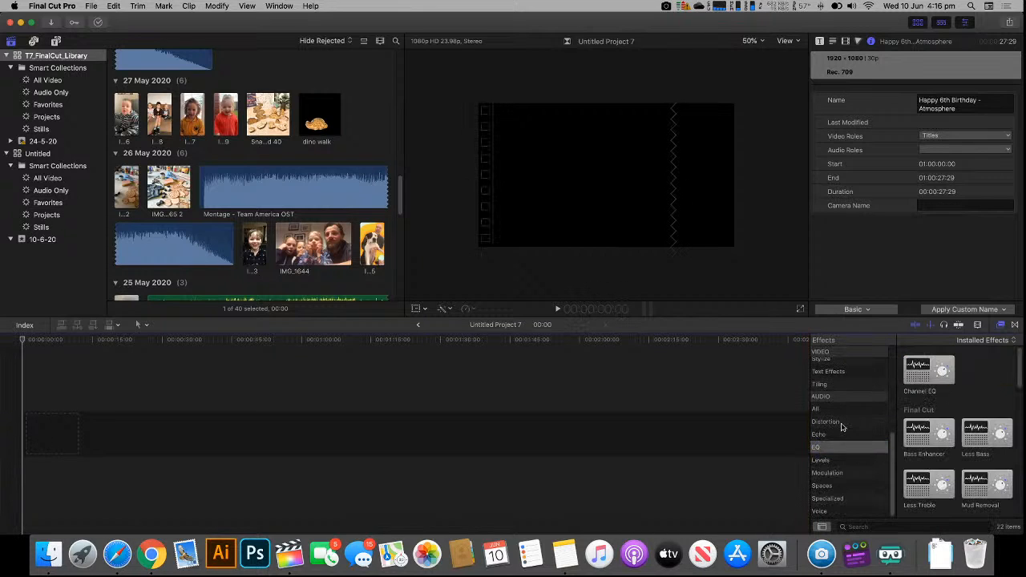
scroll(843, 458, "up", 8)
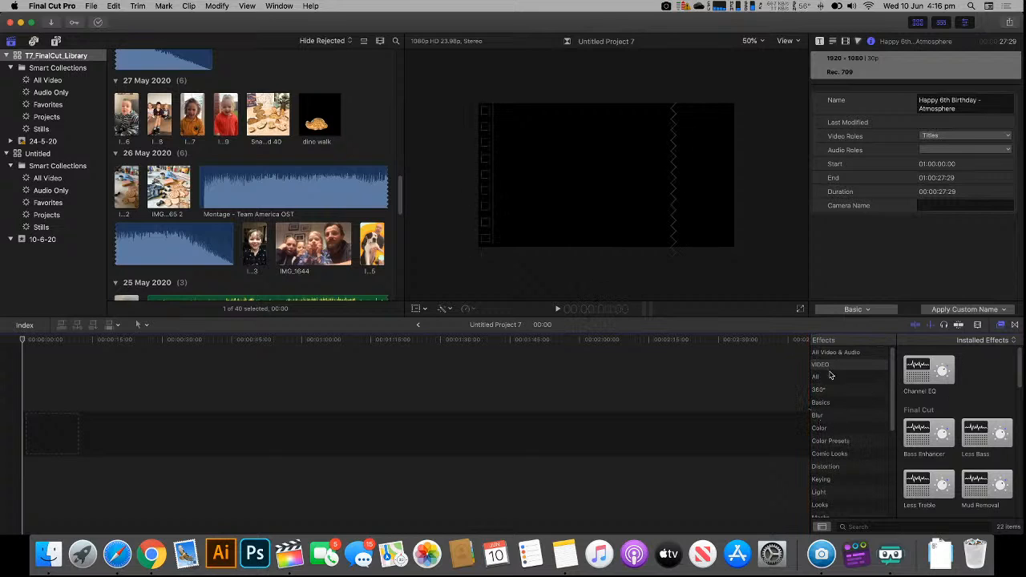
left_click(1013, 327)
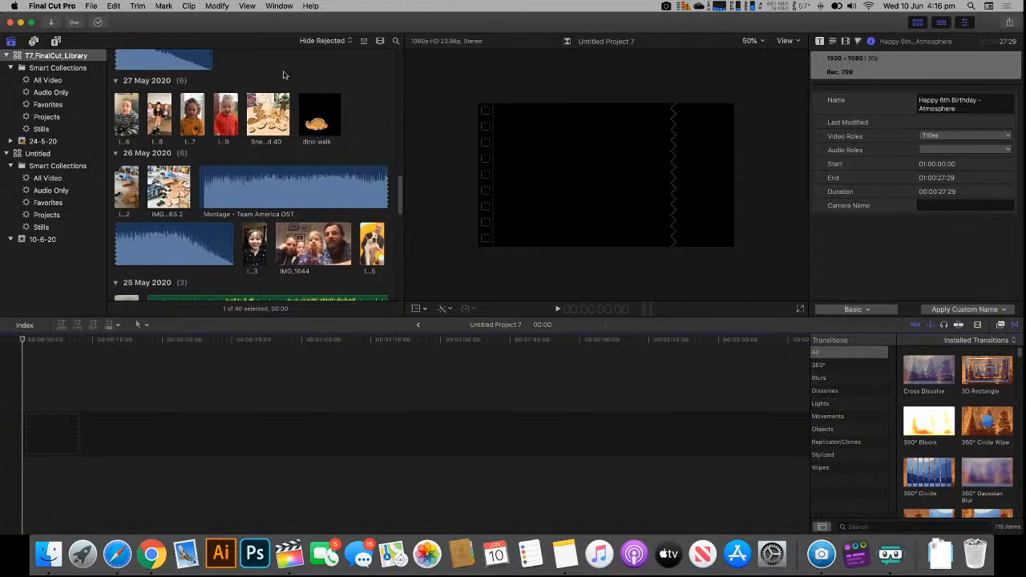
- Find clip IMG_1654 under 28 May 2020 in the T7_FinalCut_Library and reveal its source file in Finder
scroll(319, 194, "up", 2)
scroll(319, 194, "up", 8)
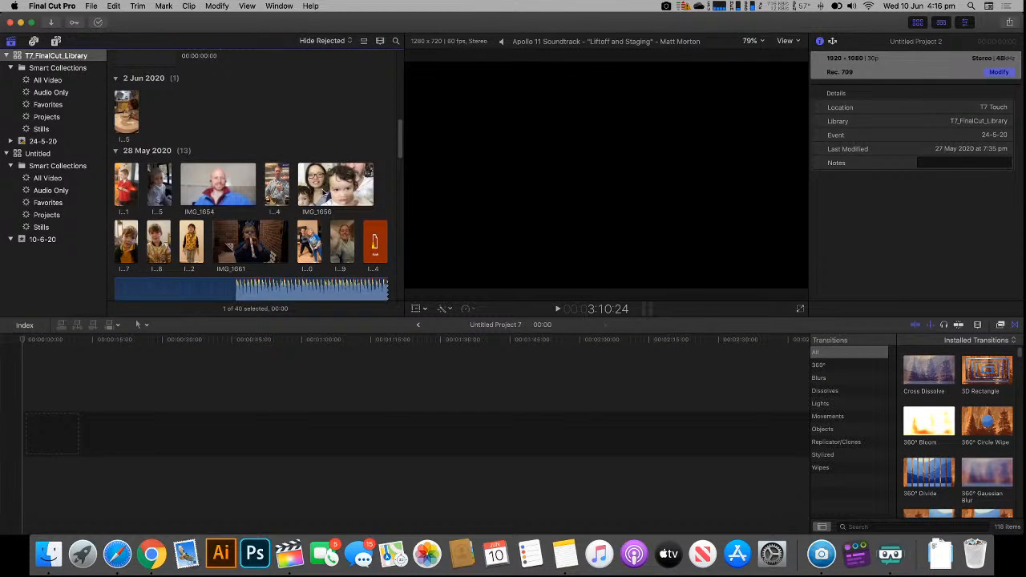
scroll(305, 96, "up", 6)
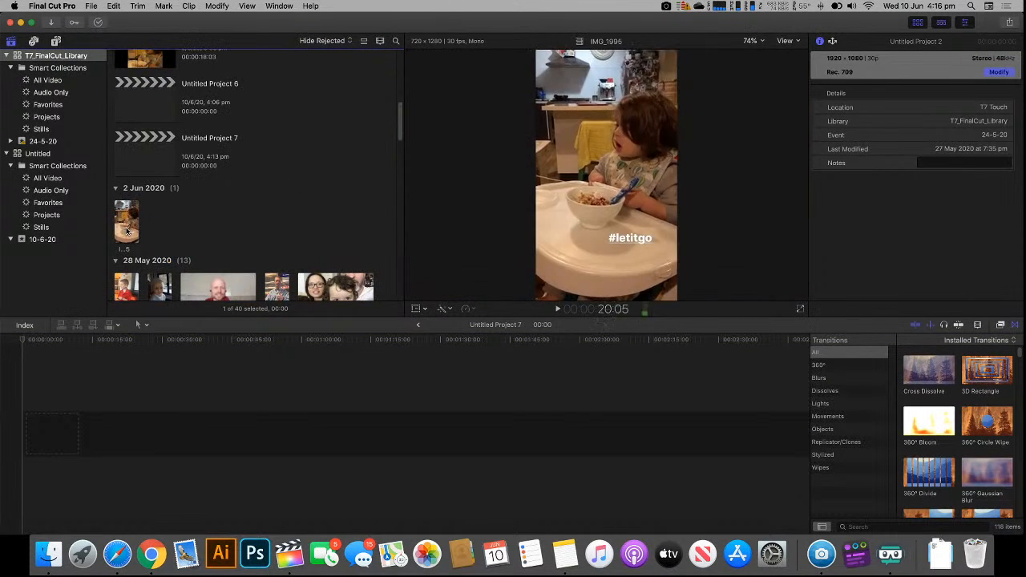
scroll(299, 191, "up", 12)
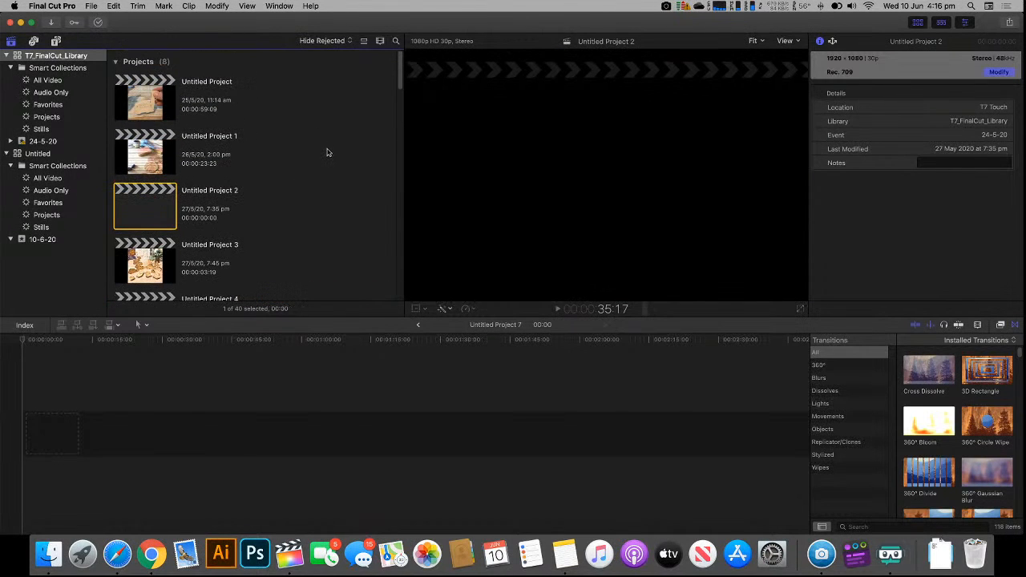
scroll(328, 152, "down", 15)
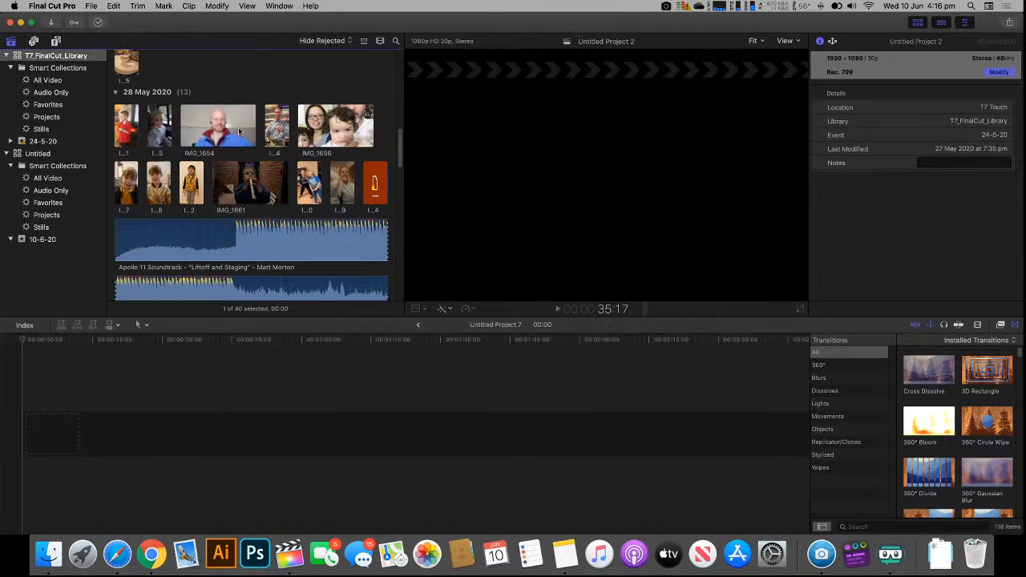
left_click(237, 130)
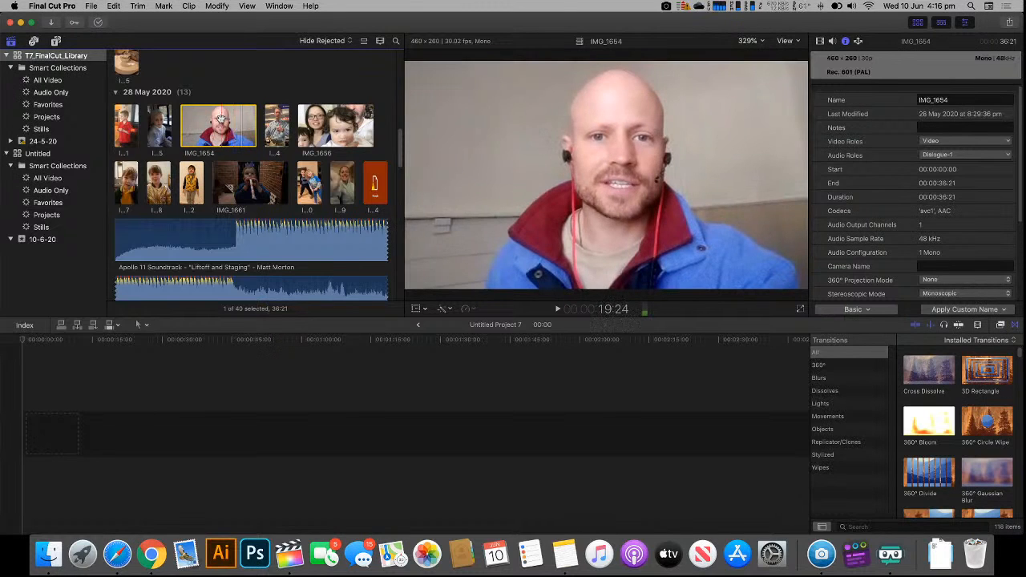
right_click(227, 120)
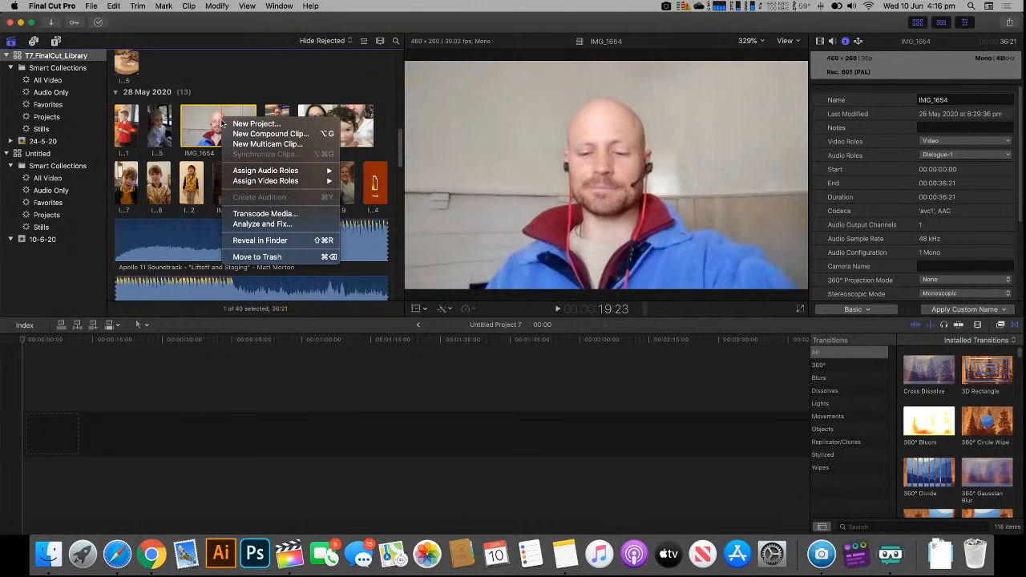
left_click(265, 240)
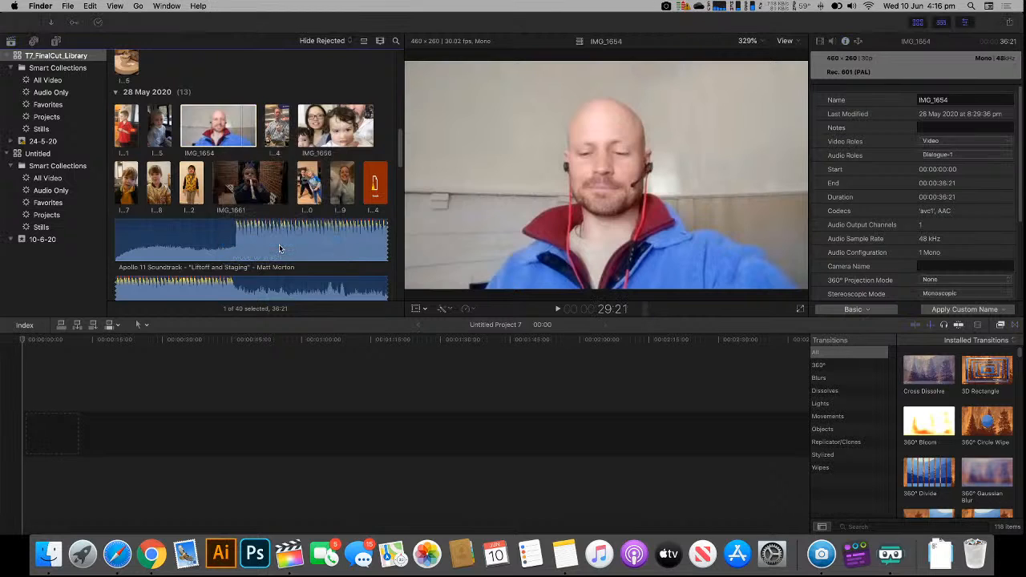
- Reposition the Finder window beside the browser and compare the source folder's files with the library clips
left_click_drag(261, 103, 419, 100)
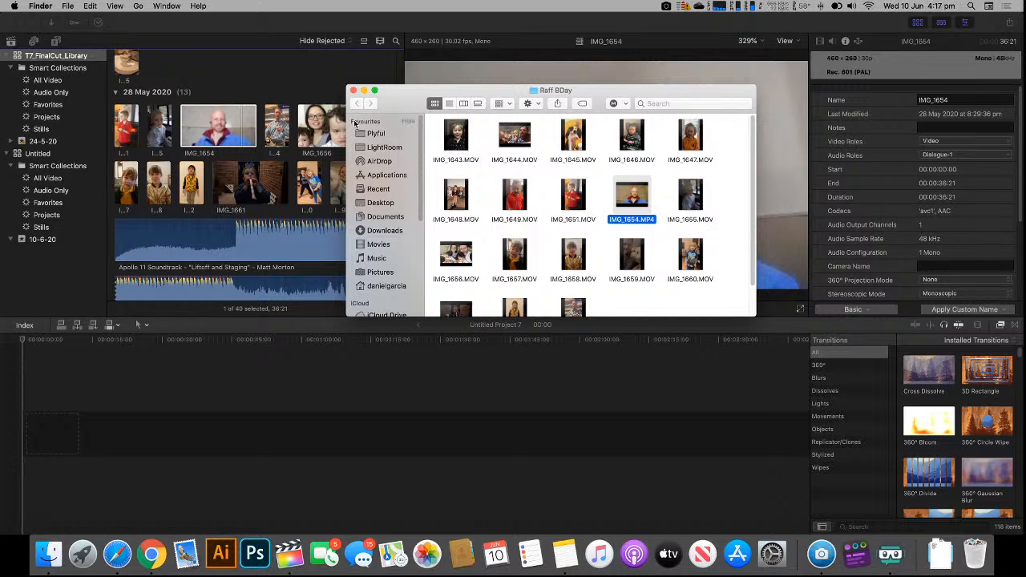
left_click_drag(399, 103, 335, 103)
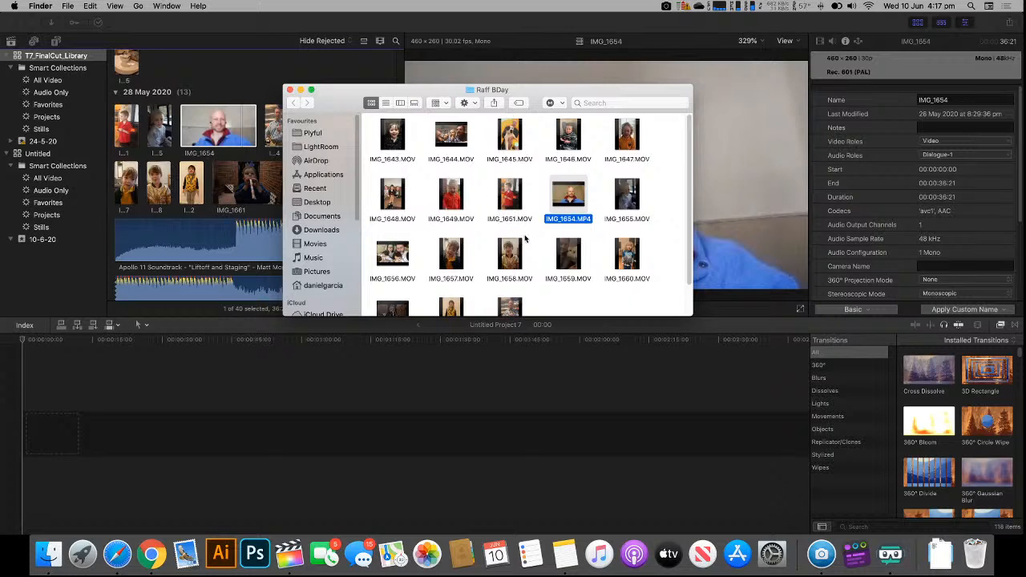
scroll(331, 254, "down", 5)
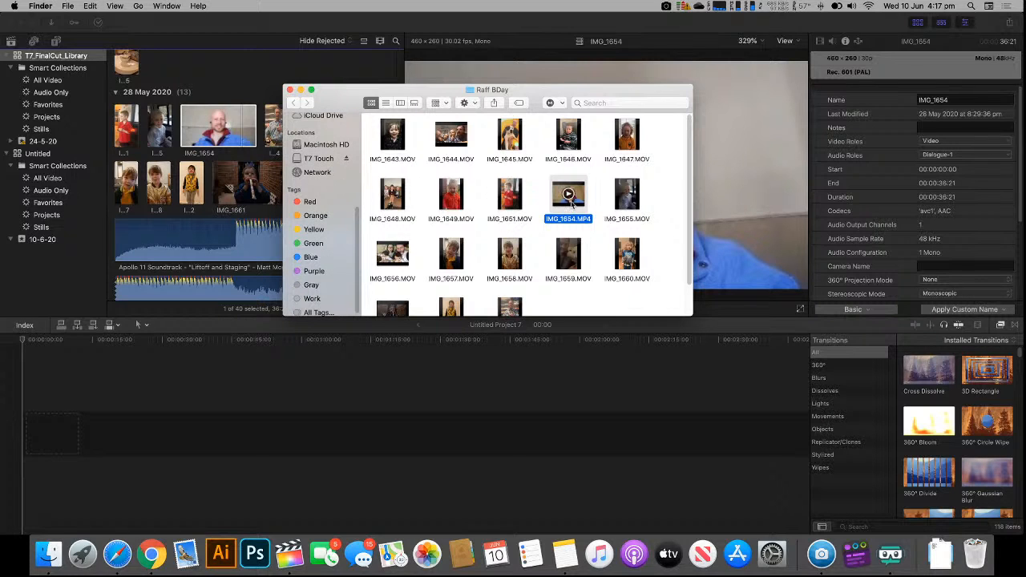
mouse_move(572, 202)
left_click_drag(571, 202, 277, 119)
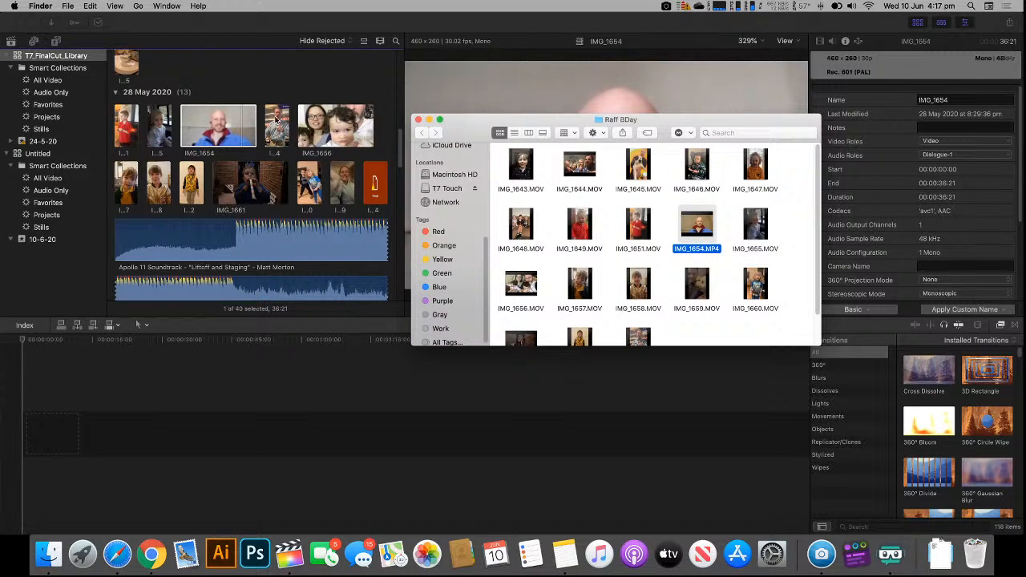
left_click_drag(462, 126, 428, 119)
scroll(223, 145, "down", 2)
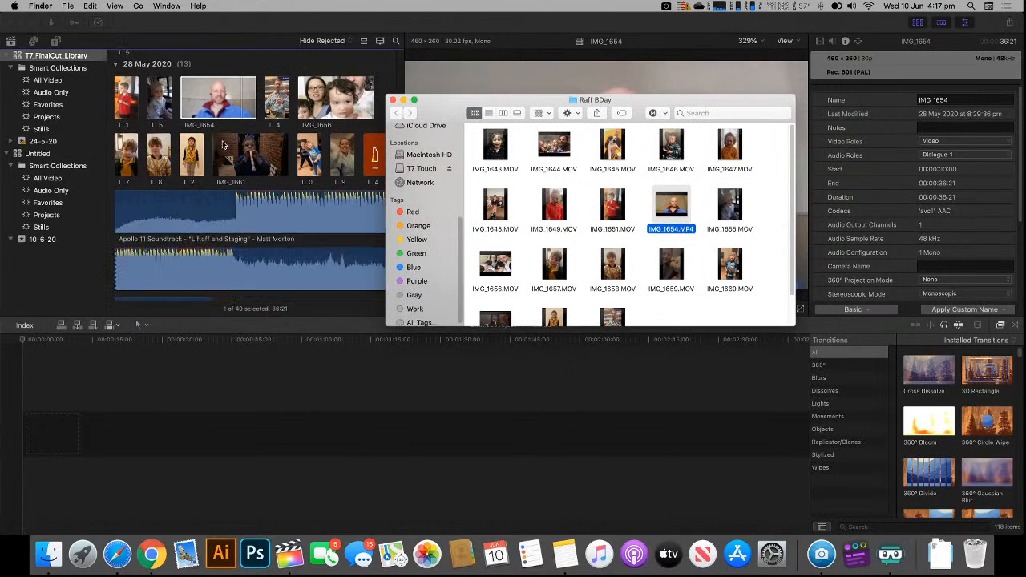
- View the missing-file clip IMG_1664, and add IMG_1654 to the beginning of the empty Untitled Project 7 timeline
left_click(389, 163)
left_click(379, 153)
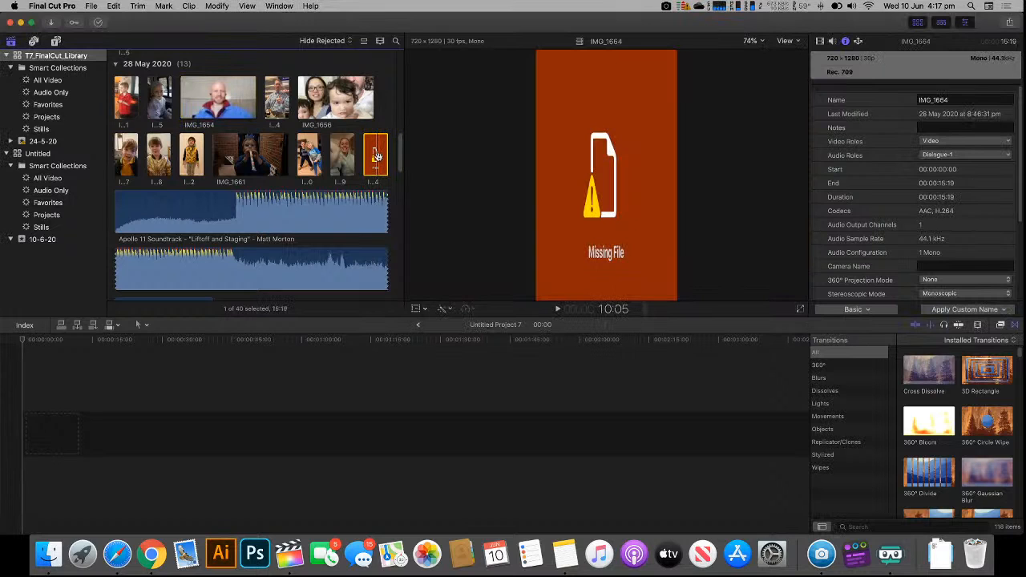
left_click(219, 100)
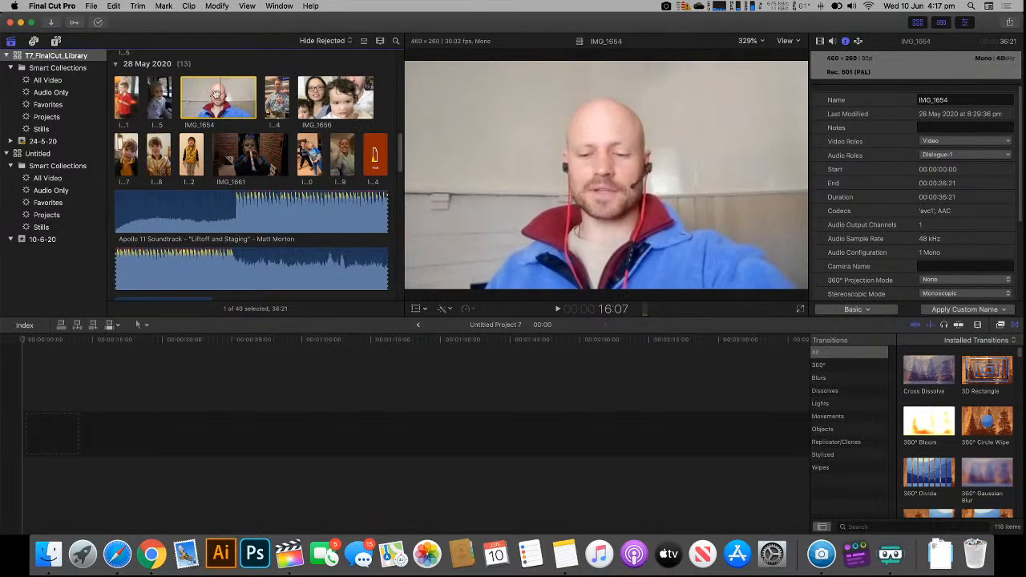
left_click_drag(209, 104, 50, 437)
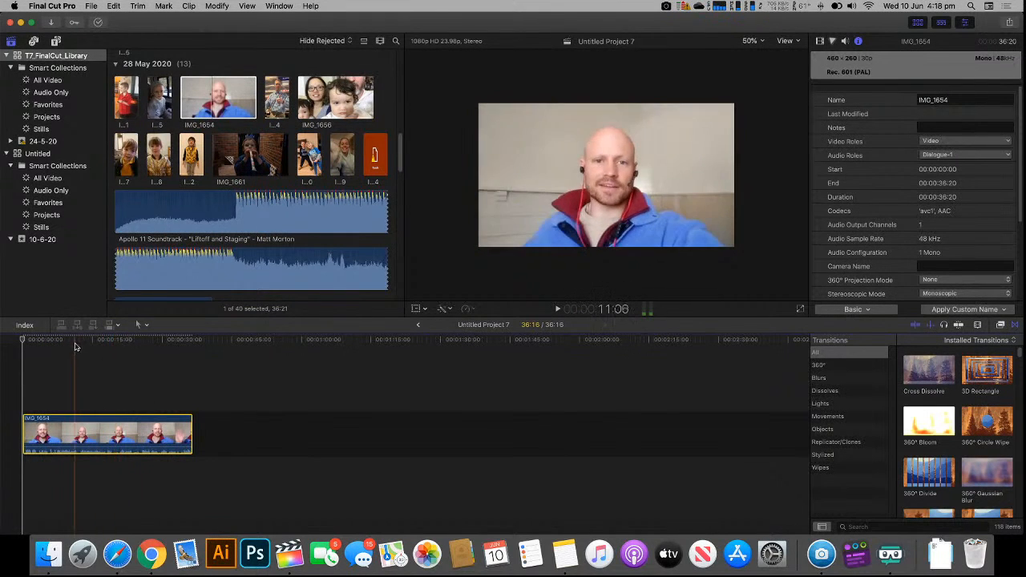
- Reveal the timeline's IMG_1654 clip in the browser, and view the open drive windows in Finder
right_click(148, 432)
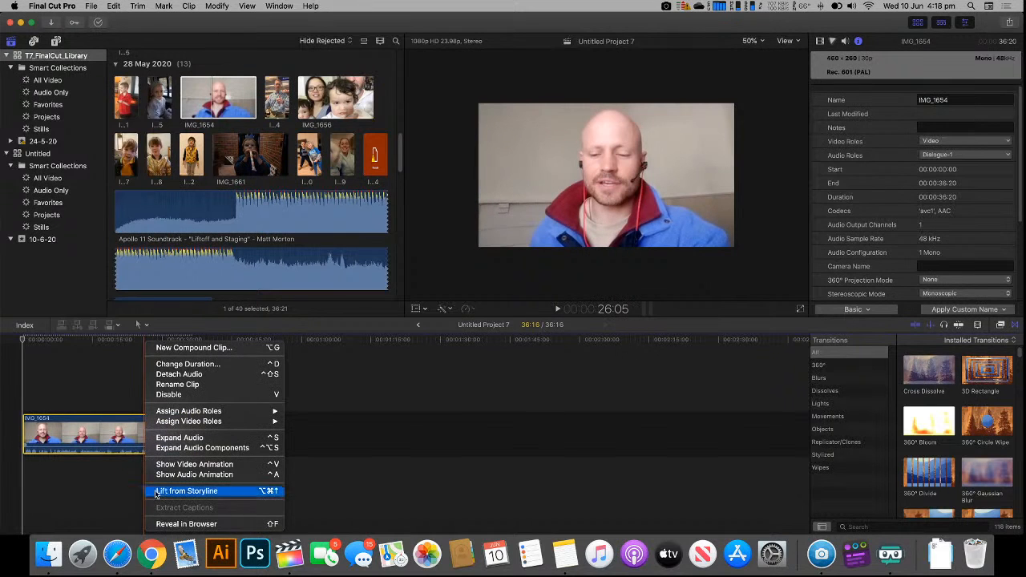
left_click(184, 525)
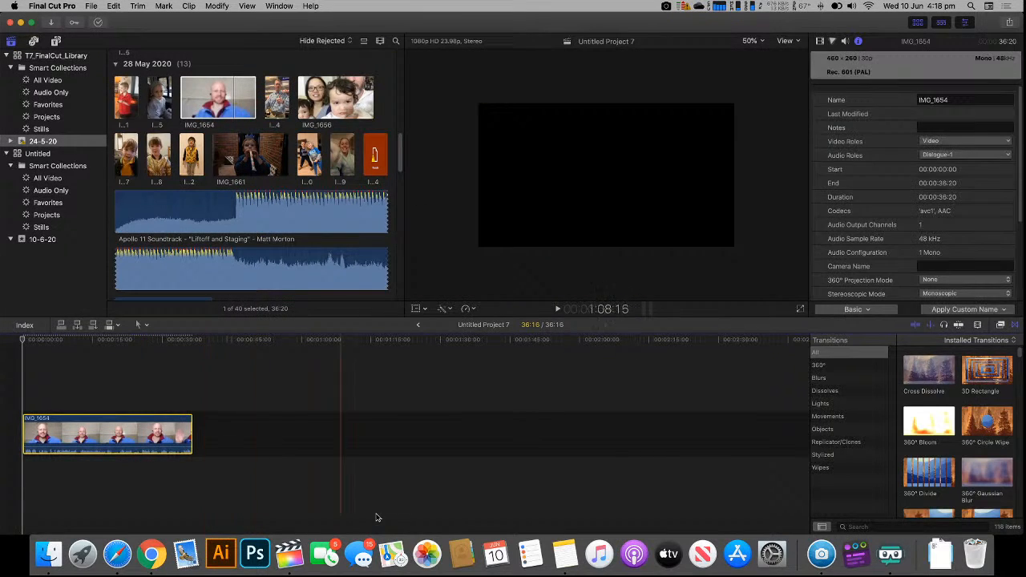
left_click(54, 559)
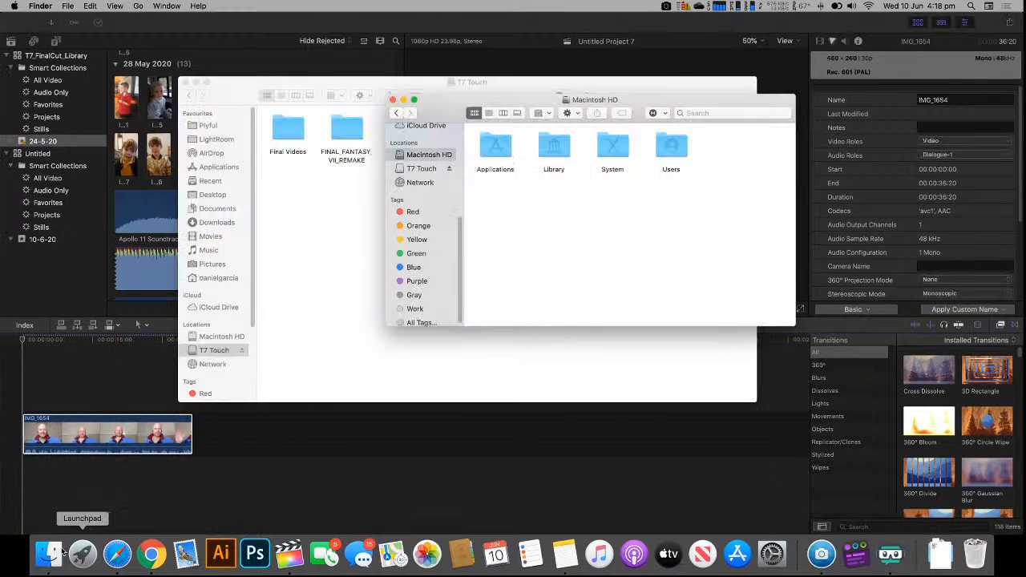
left_click(355, 504)
right_click(142, 431)
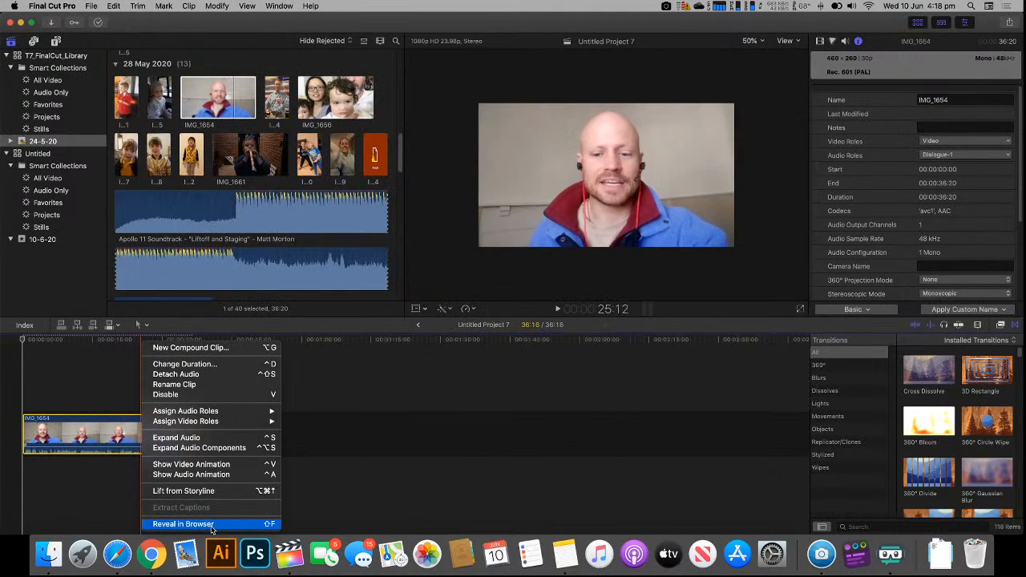
left_click(184, 524)
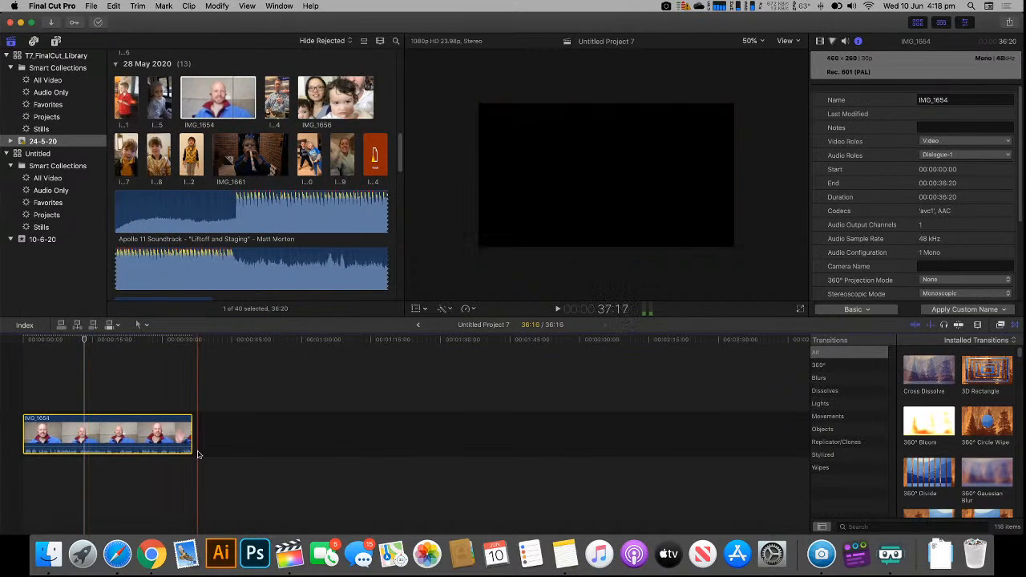
- Examine the timeline clip from its full length down to individual frames, and review its event and storage location details
key("super+equal")
key("super+equal")
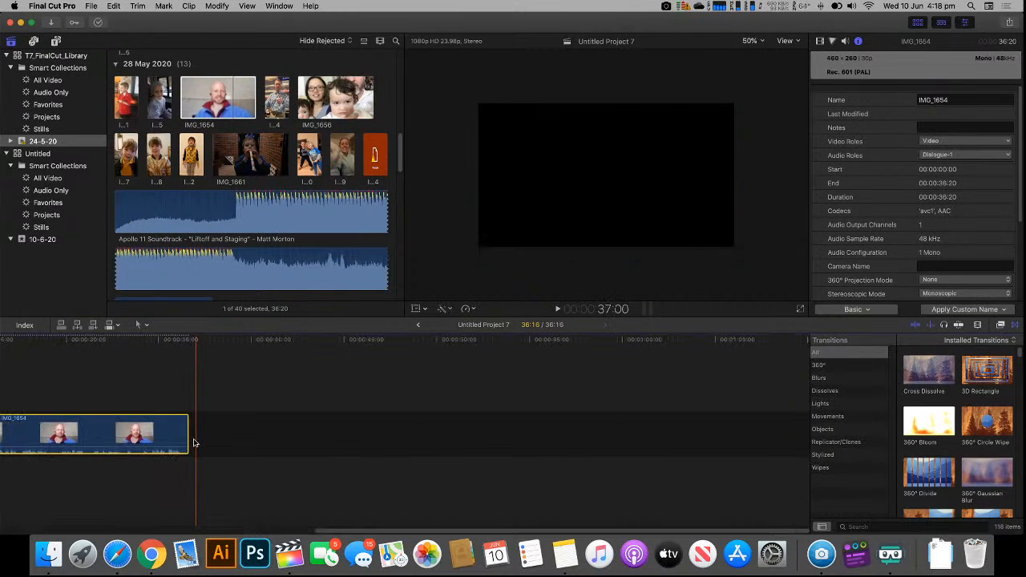
scroll(241, 513, "left", 10)
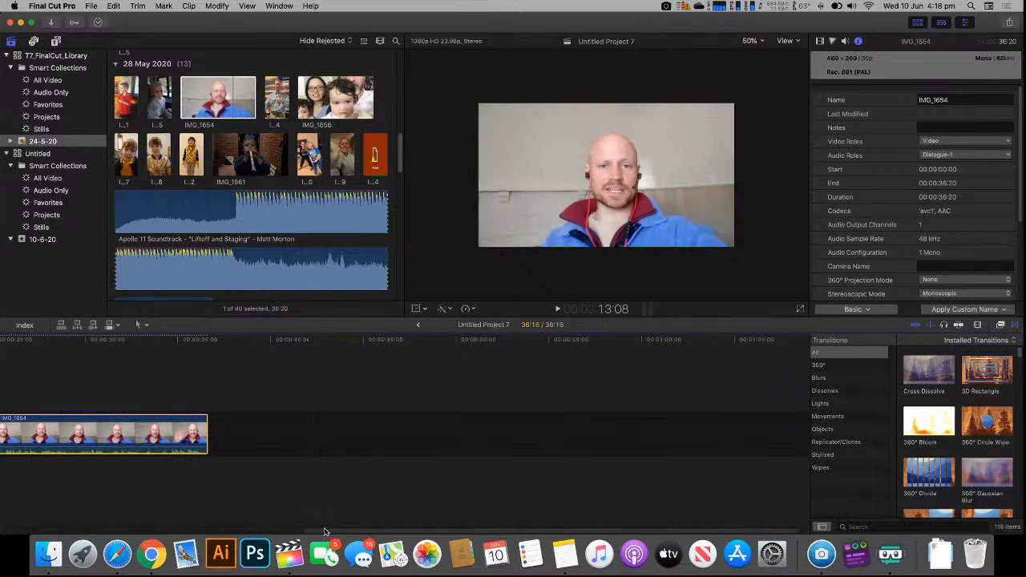
scroll(44, 513, "left", 3)
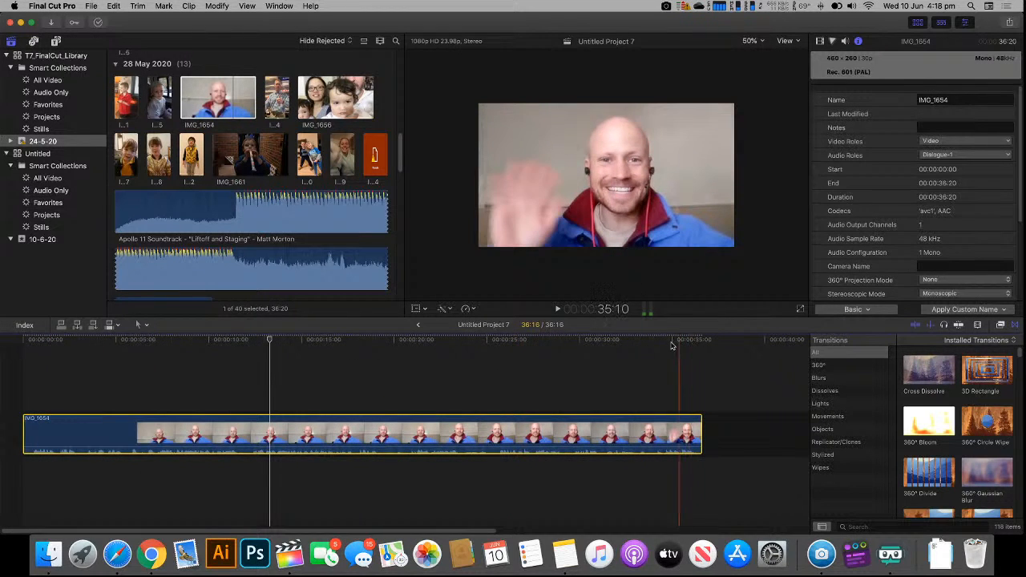
key("super+equal")
key("super+equal")
key("super+equal")
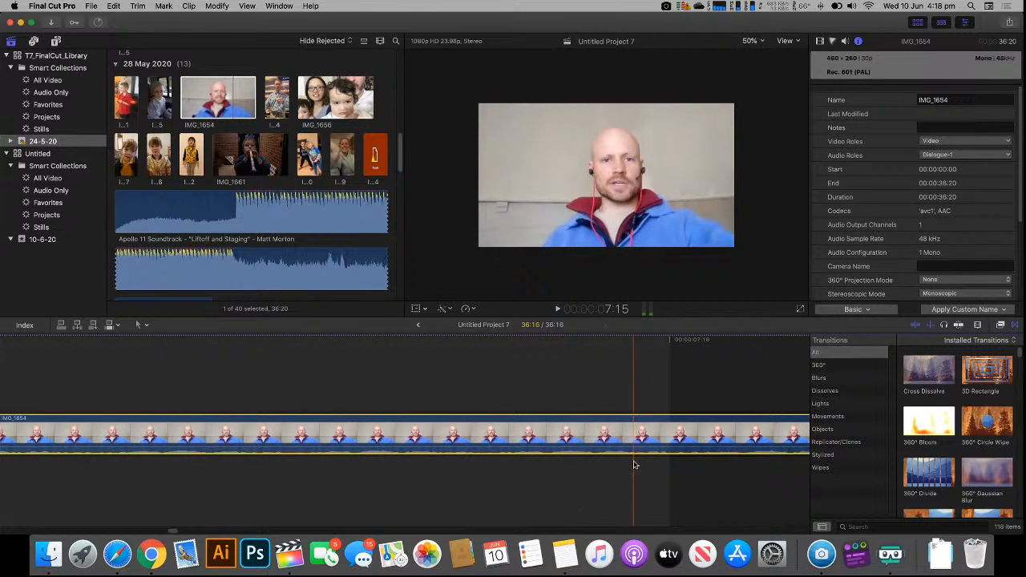
scroll(946, 208, "down", 5)
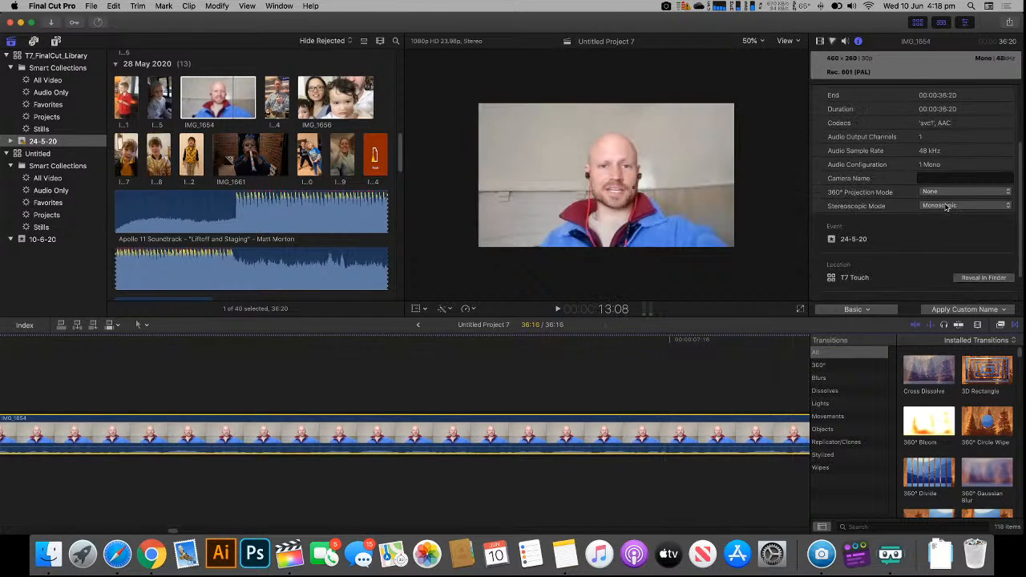
scroll(872, 271, "up", 5)
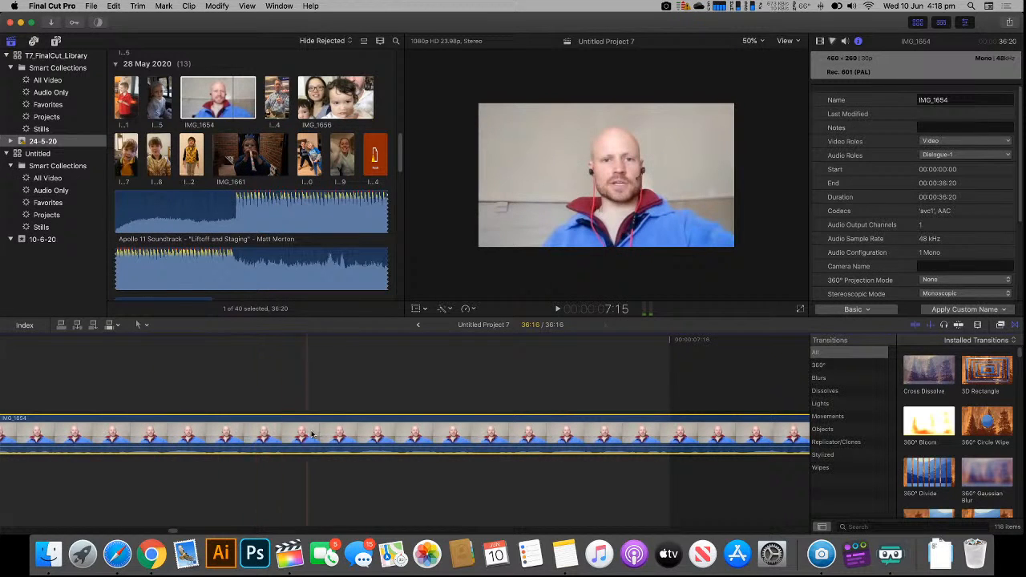
key("super+minus")
key("super+minus")
key("super+minus")
key("super+minus")
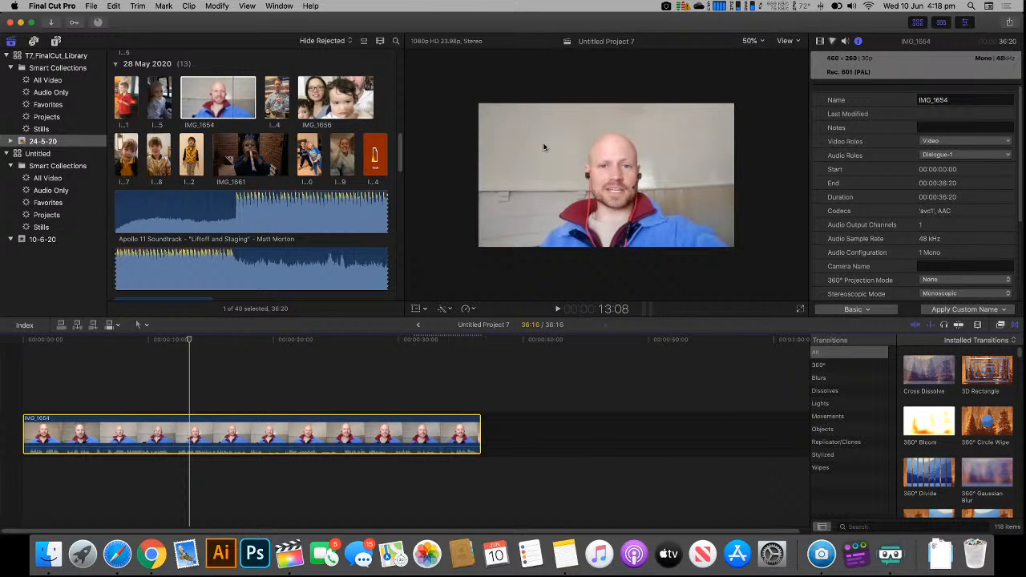
- Split the IMG_1654 timeline clip with the Blade tool at about 4:14 and 8:20
left_click_drag(189, 353, 419, 339)
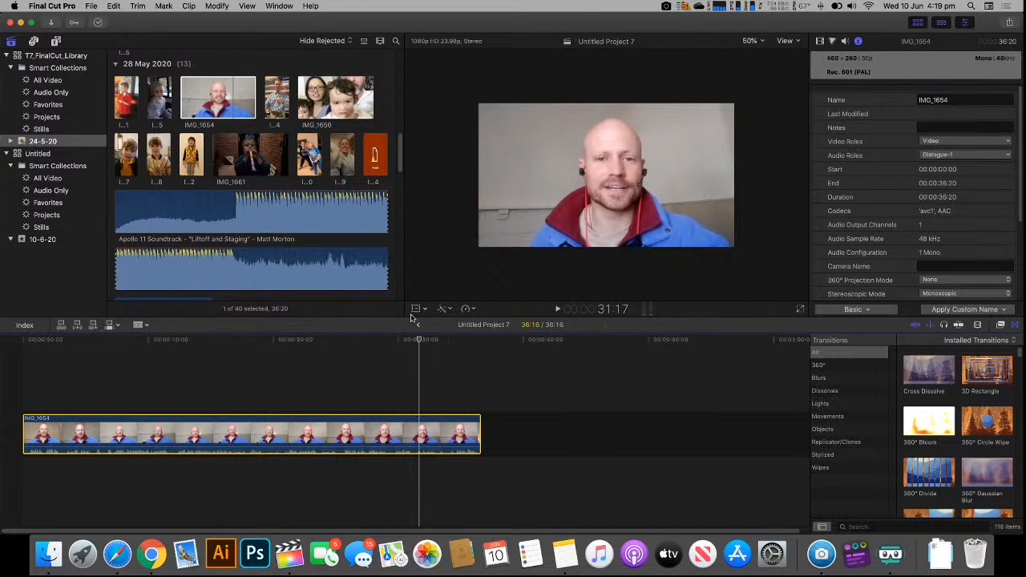
left_click(147, 328)
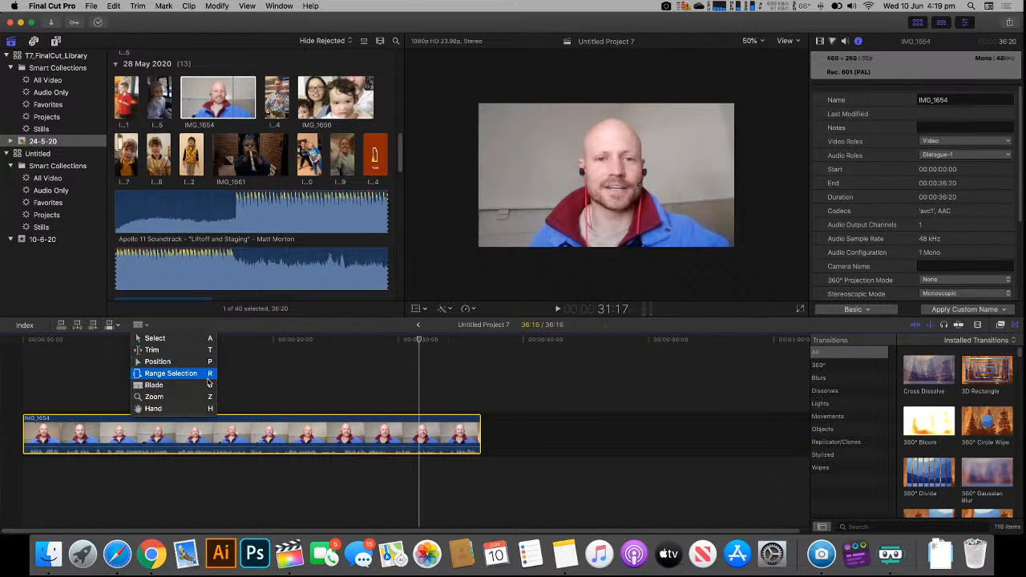
left_click(384, 394)
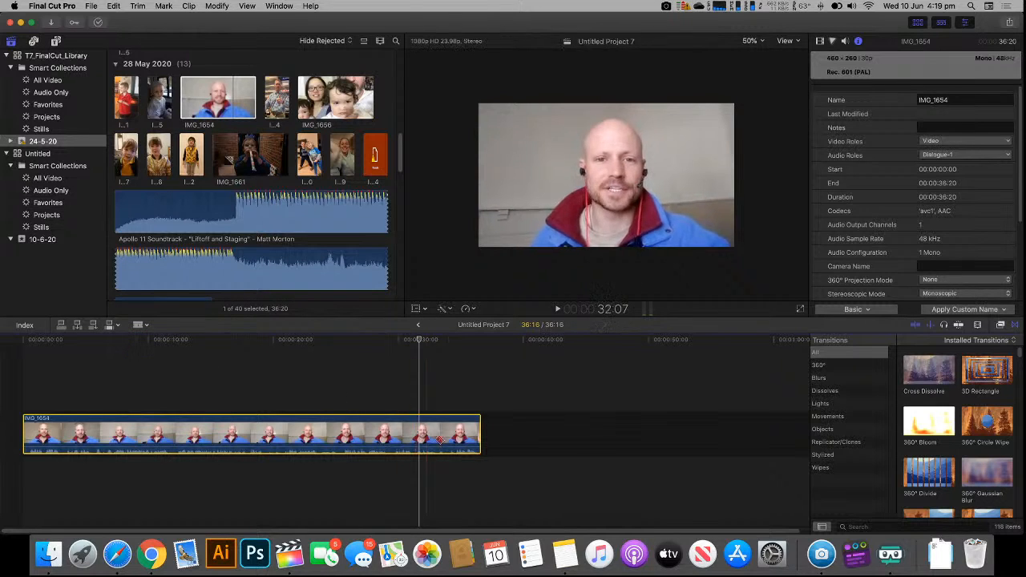
left_click(146, 326)
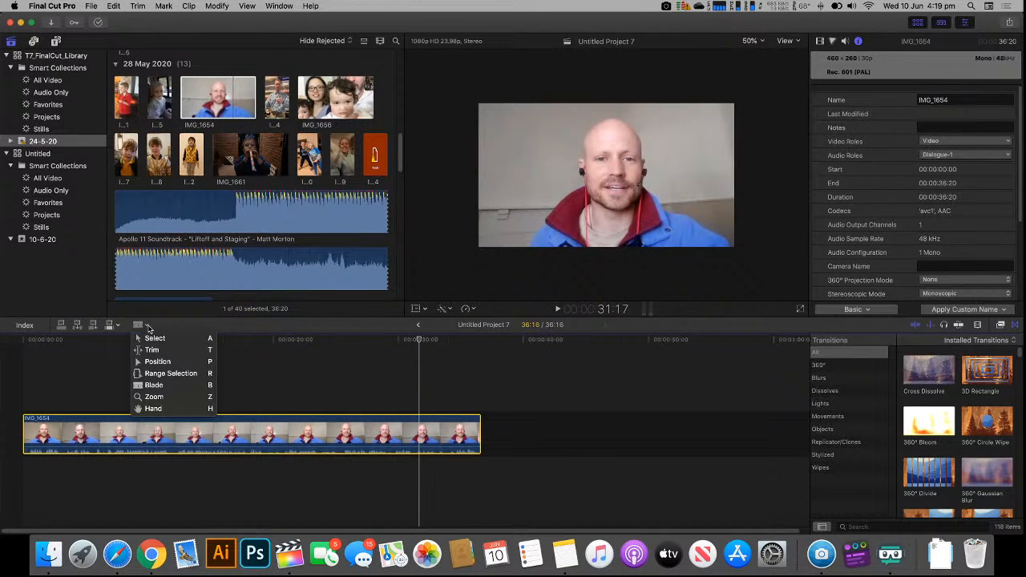
left_click(167, 398)
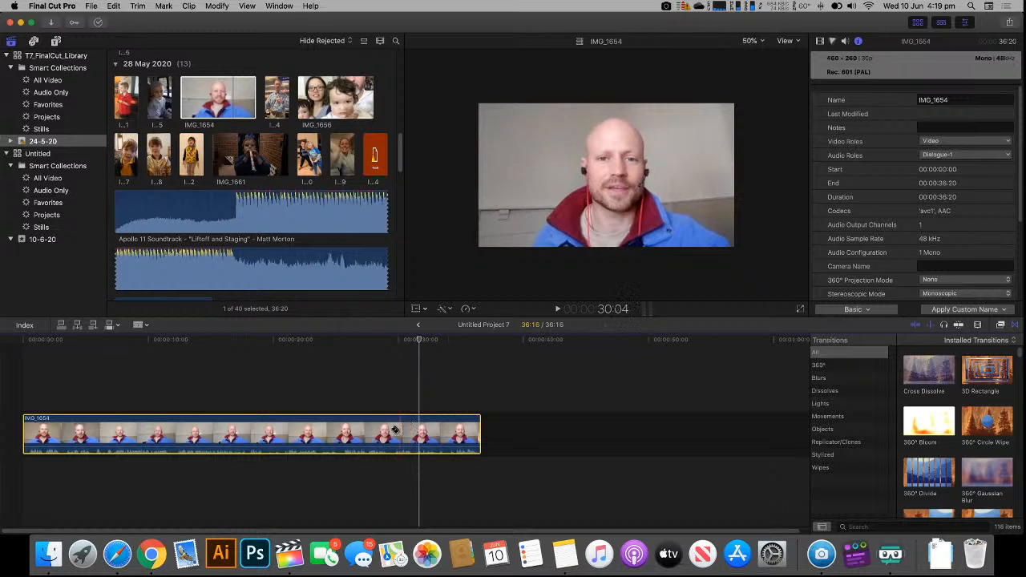
left_click(80, 437)
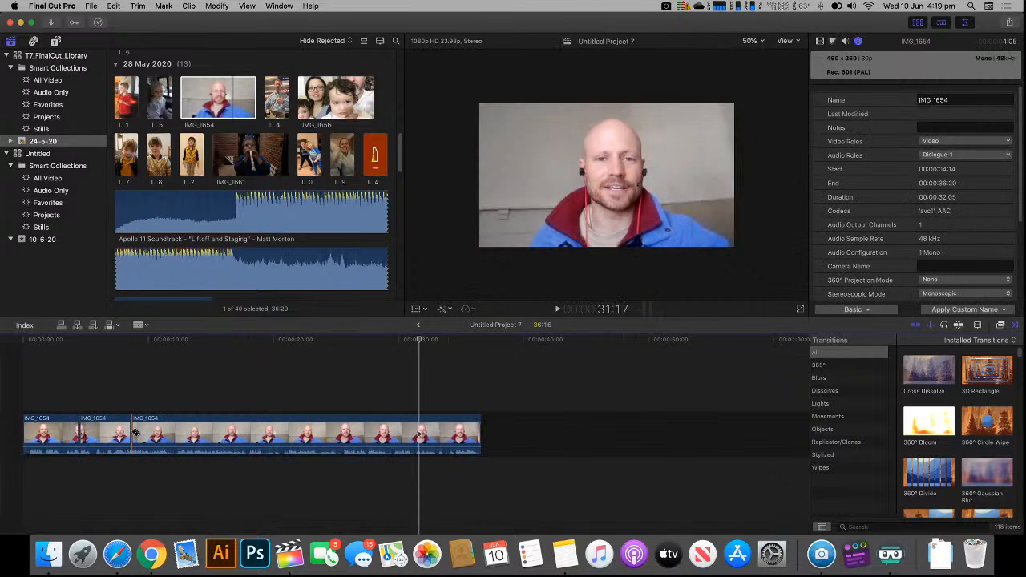
left_click(132, 433)
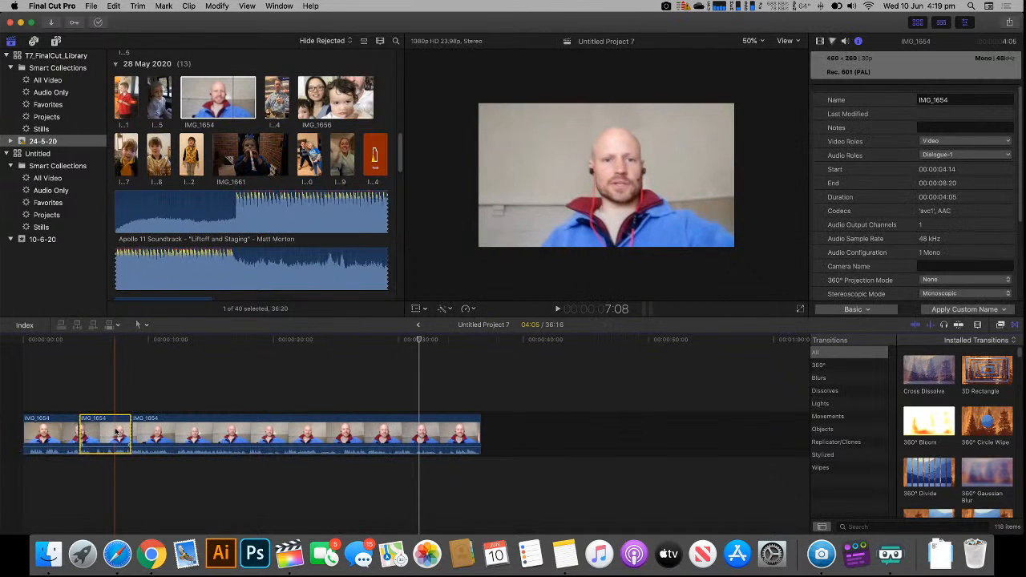
- Try replacing the section between the two cuts with a gap
mouse_move(116, 433)
left_mouse_down()
mouse_move(117, 398)
mouse_move(125, 430)
mouse_move(189, 375)
mouse_move(103, 436)
mouse_move(112, 437)
left_mouse_up()
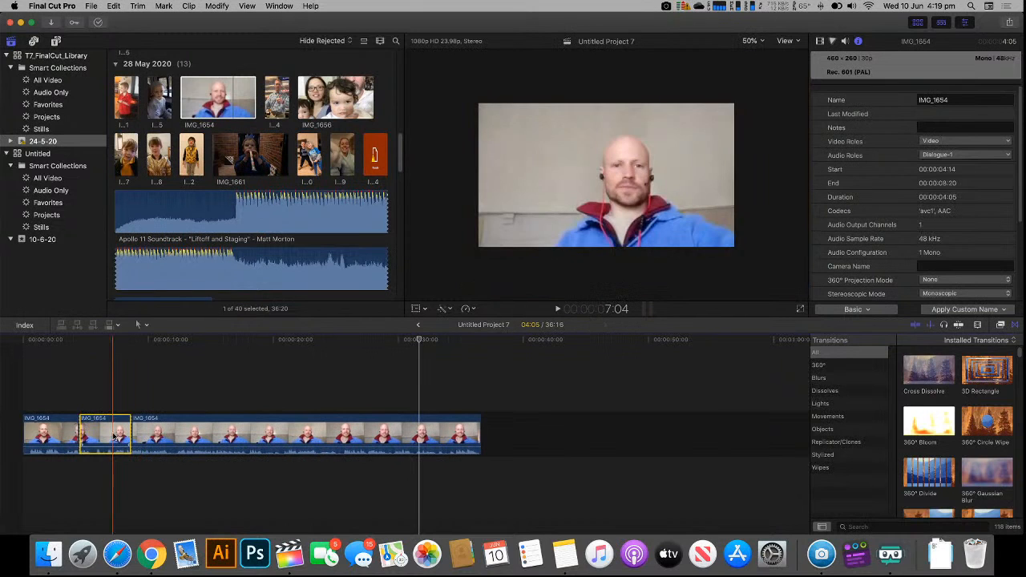
key("shift+Delete")
key("super+z")
key("shift+Delete")
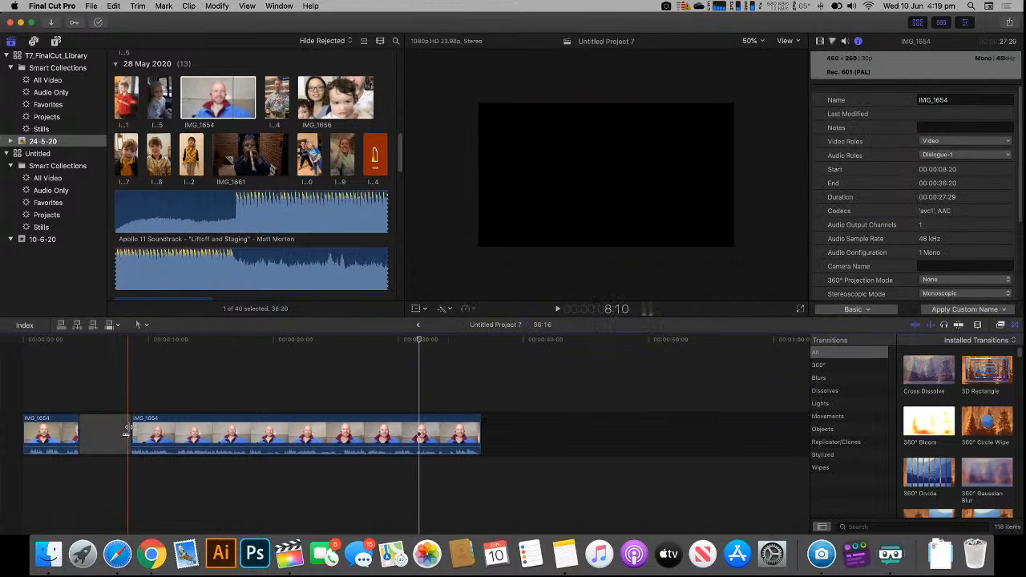
- Undo the gap, connect the cut section above the primary storyline at about 24 seconds, and preview the overlap
left_click_drag(130, 437, 368, 393)
key("super+z")
key("super+z")
key("super+z")
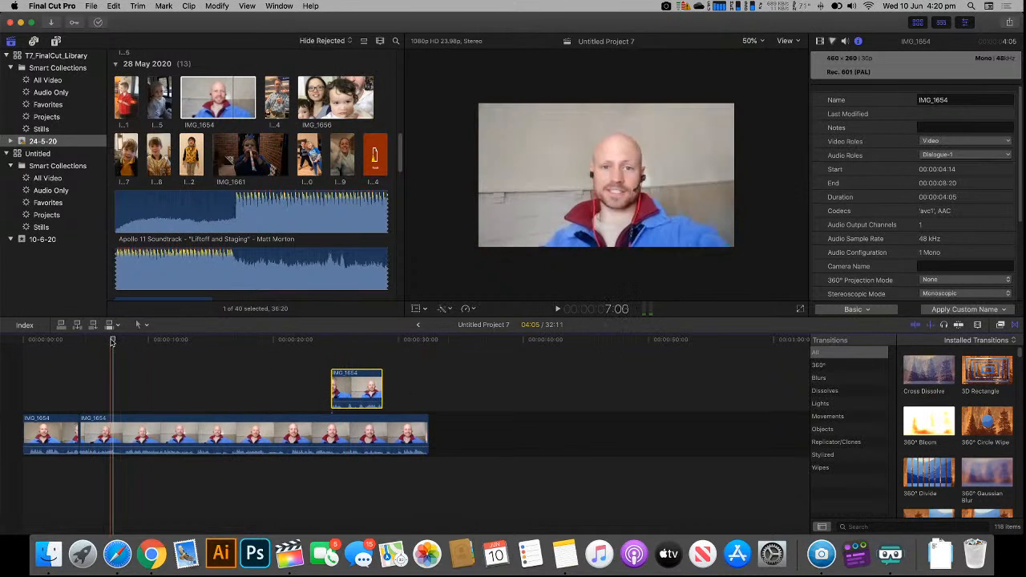
left_click_drag(184, 352, 269, 355)
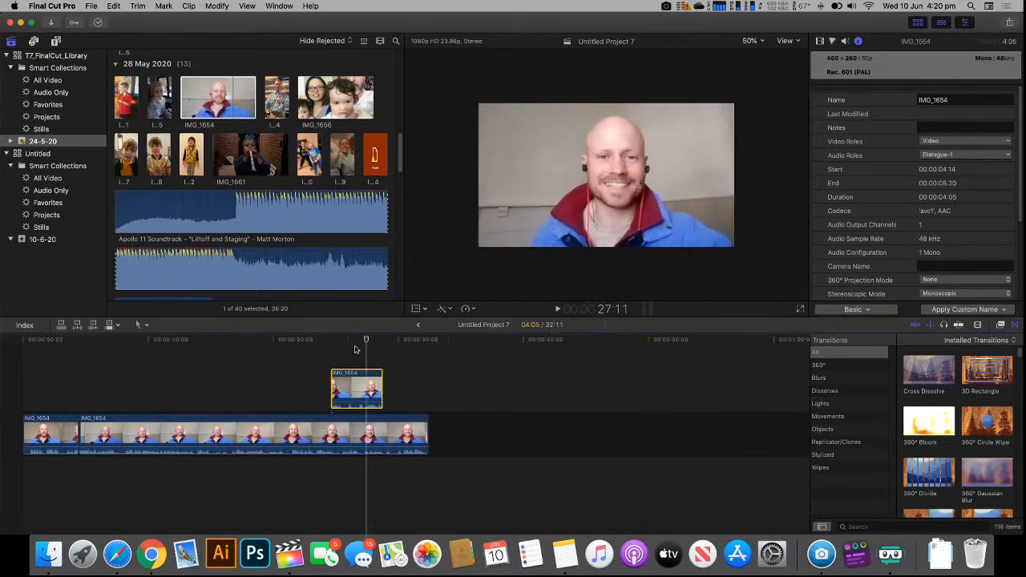
- Blade a section of about 4 seconds out of the longest storyline clip and move it to the storyline's end
left_click(219, 354)
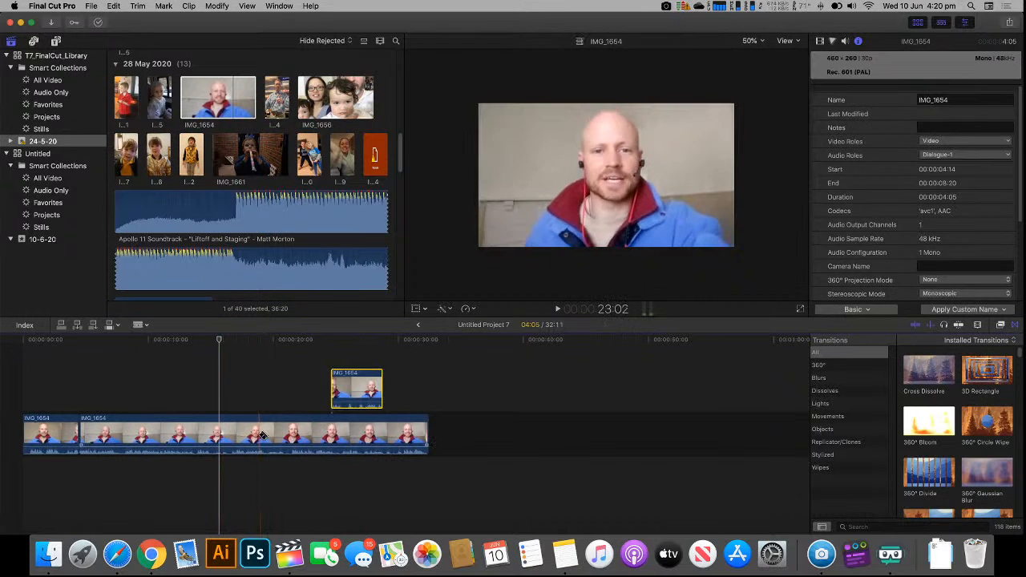
left_click(258, 435)
left_click(309, 435)
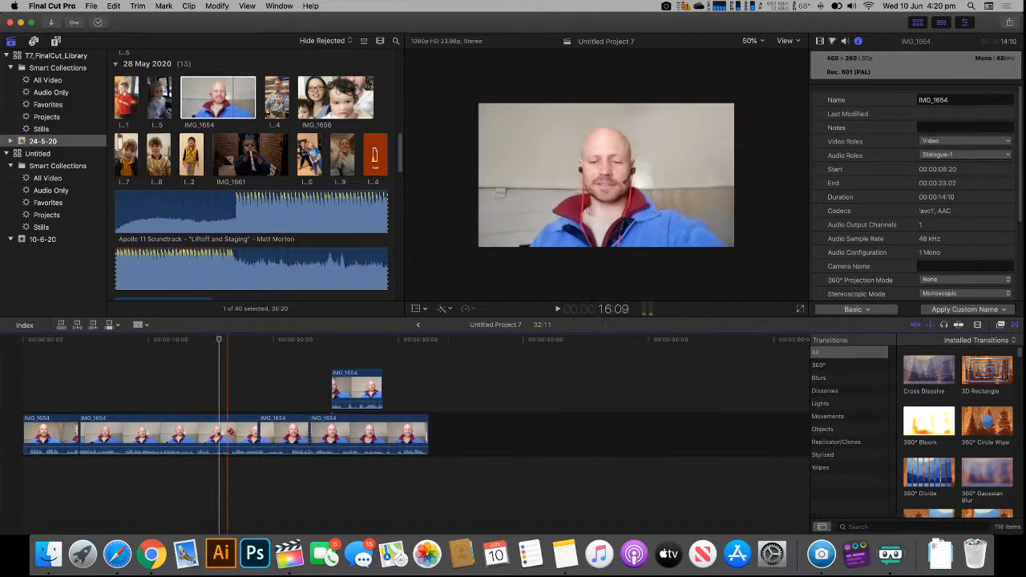
key("a")
left_click(293, 449)
left_click_drag(282, 428, 405, 425)
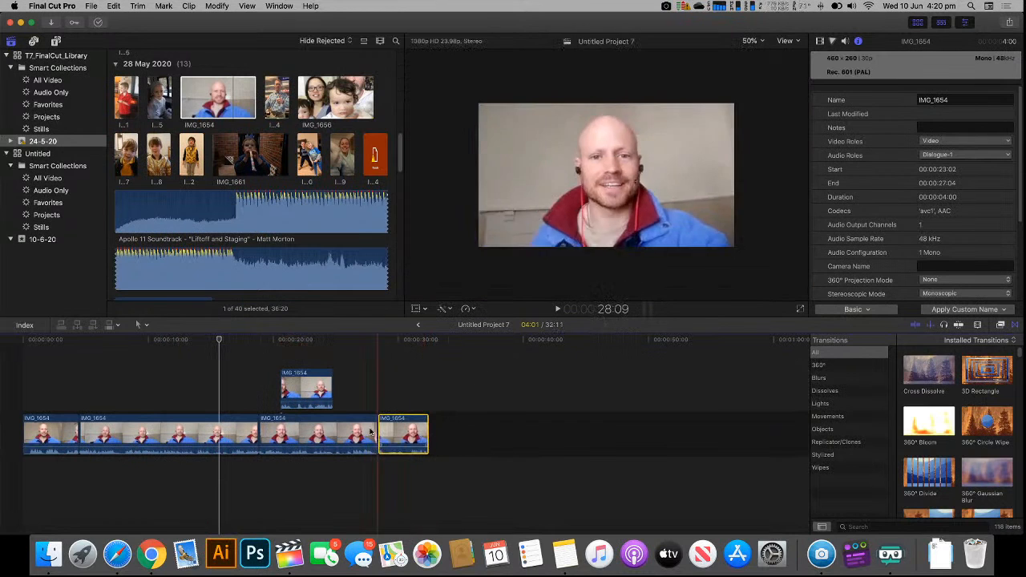
key("super+equal")
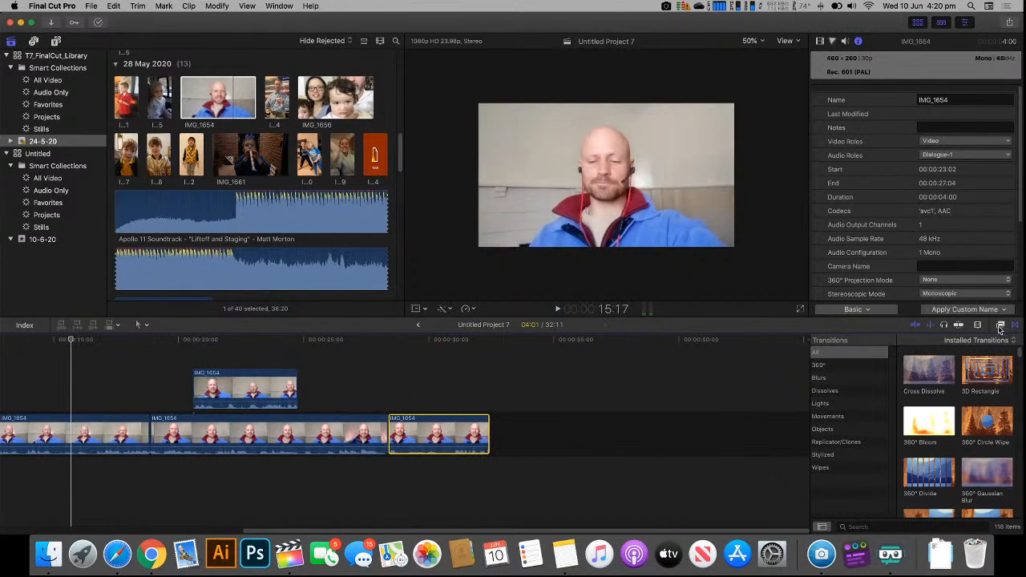
- Try a Cross Dissolve on the last storyline clip with overlapping media, preview it, and undo it
left_click_drag(930, 370, 409, 447)
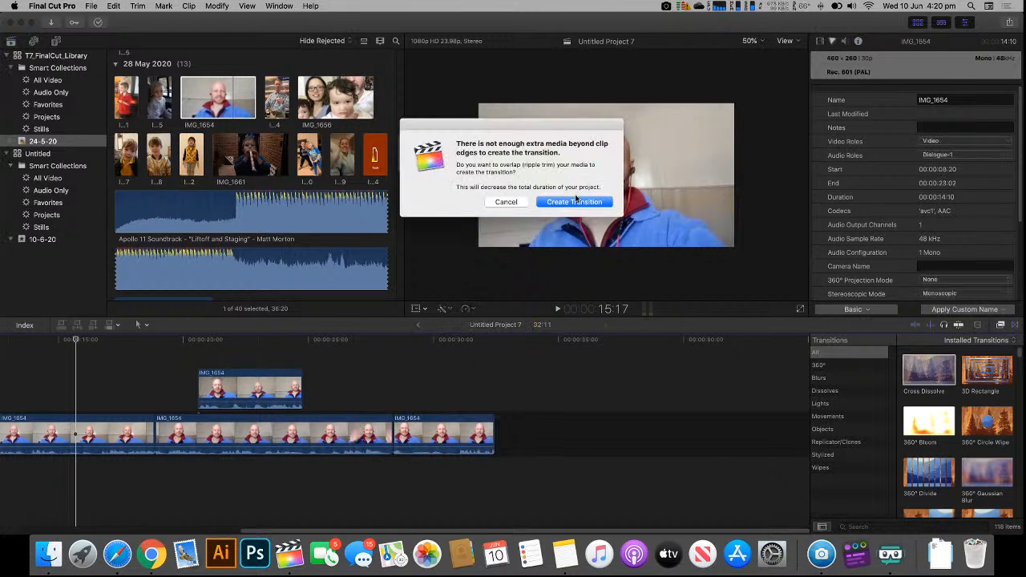
left_click(574, 202)
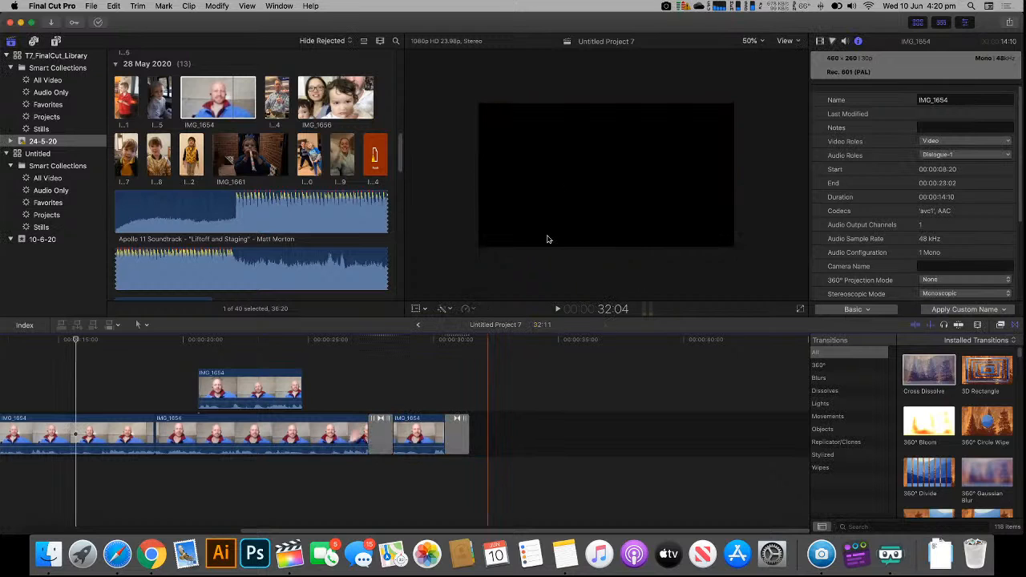
left_click(389, 338)
left_click_drag(393, 341, 370, 340)
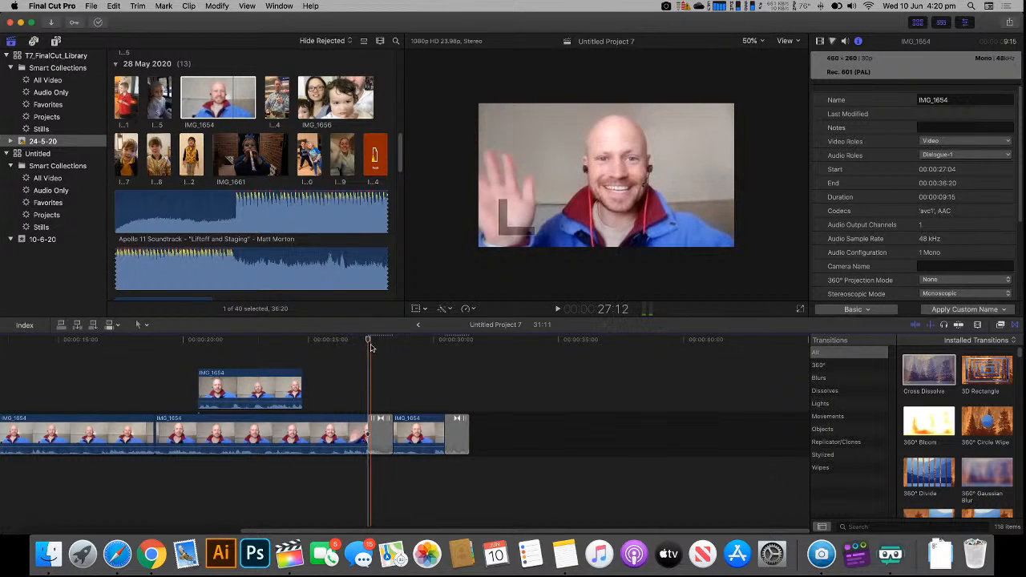
left_click_drag(371, 347, 356, 347)
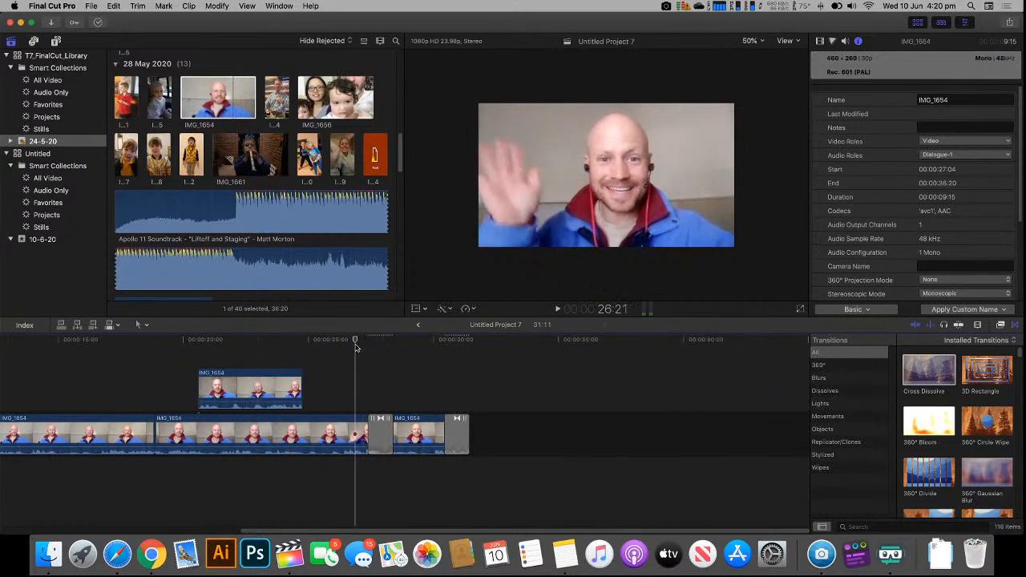
key("space")
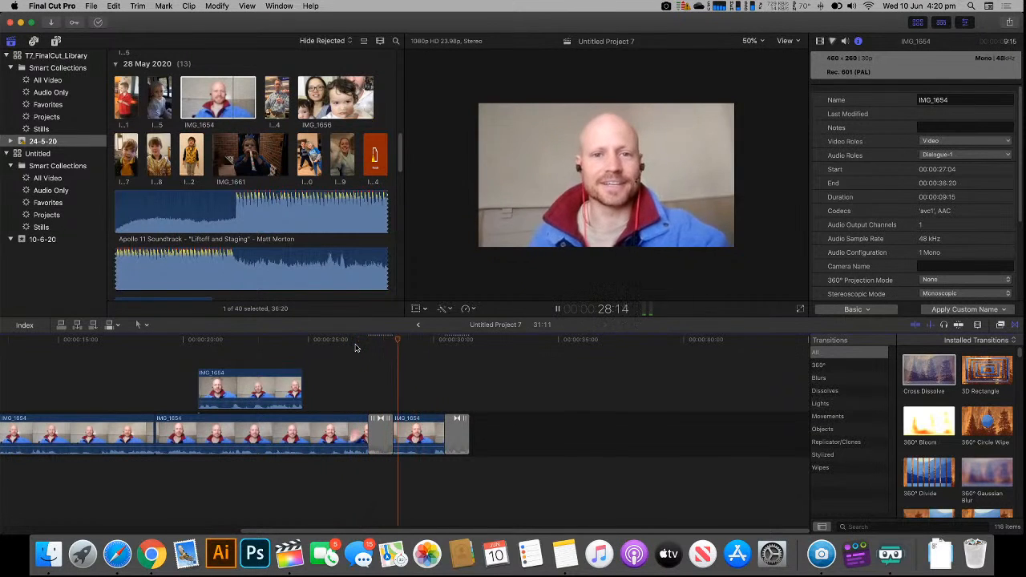
key("space")
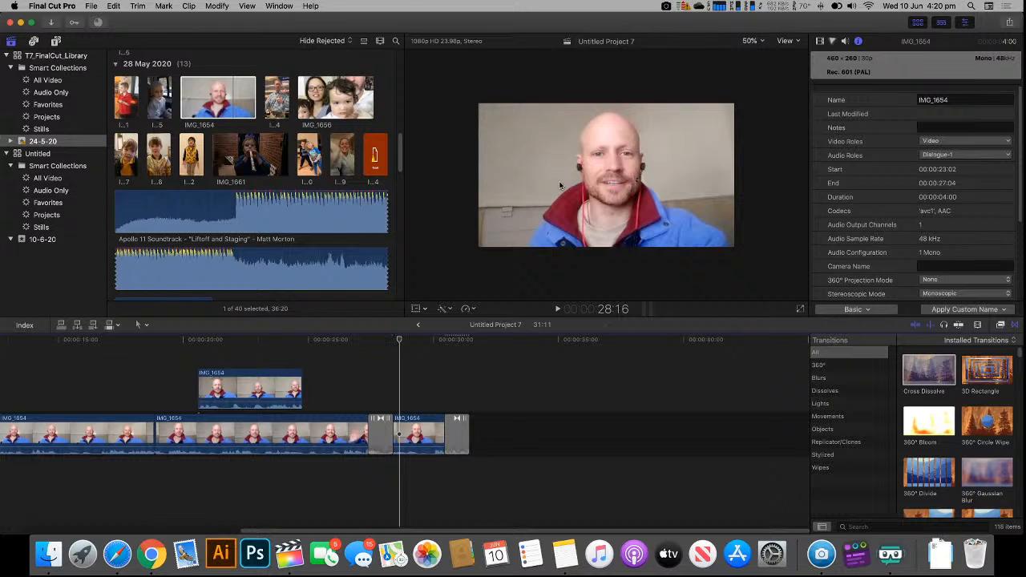
key("super+z")
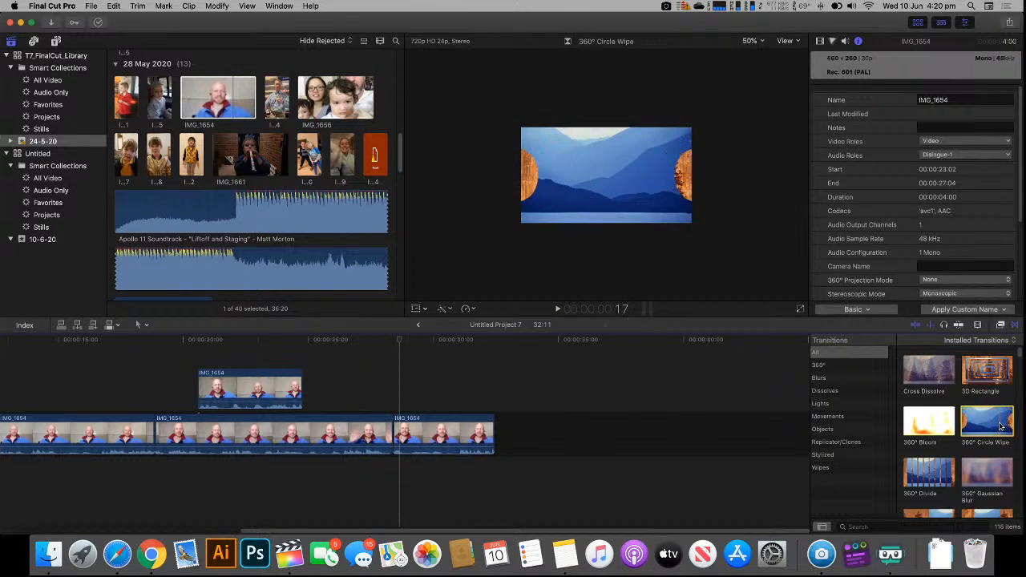
- Add the 360° Circle Wipe transition between the last two storyline clips, overlapping their media, and preview it
left_click_drag(994, 425, 391, 431)
left_click(559, 203)
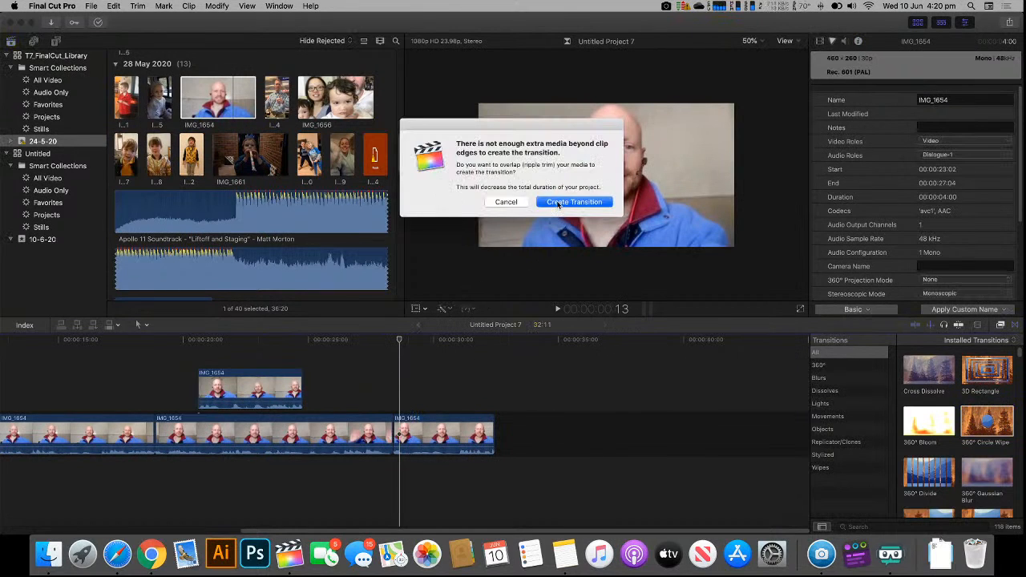
left_click_drag(400, 338, 365, 343)
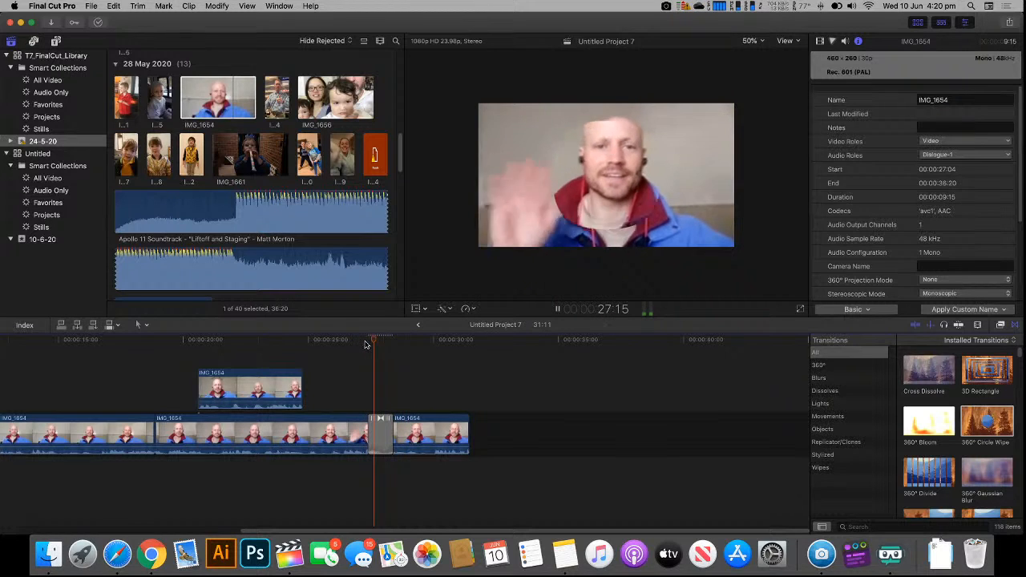
key("space")
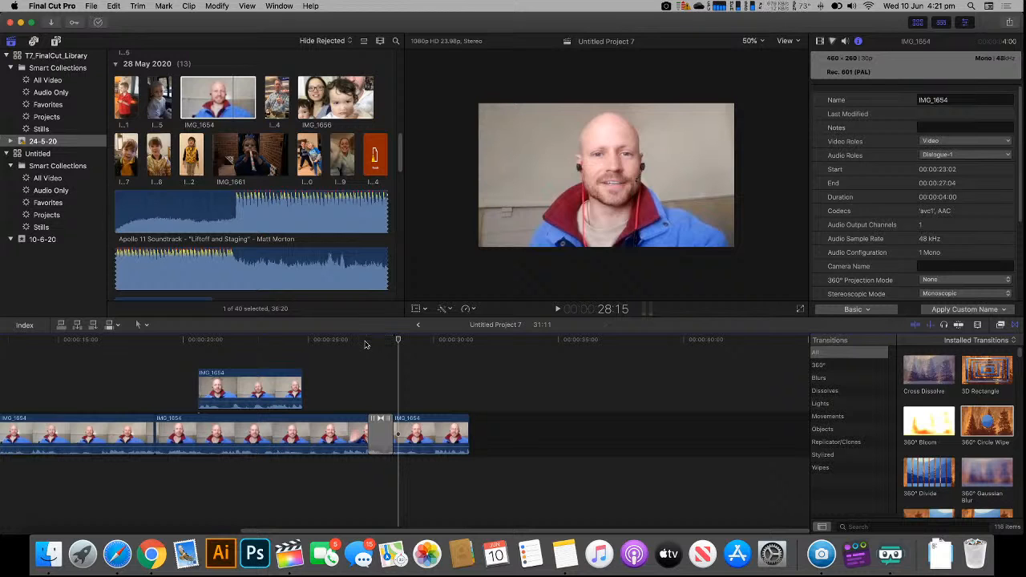
mouse_move(365, 345)
left_mouse_down()
mouse_move(395, 344)
mouse_move(381, 345)
left_mouse_up()
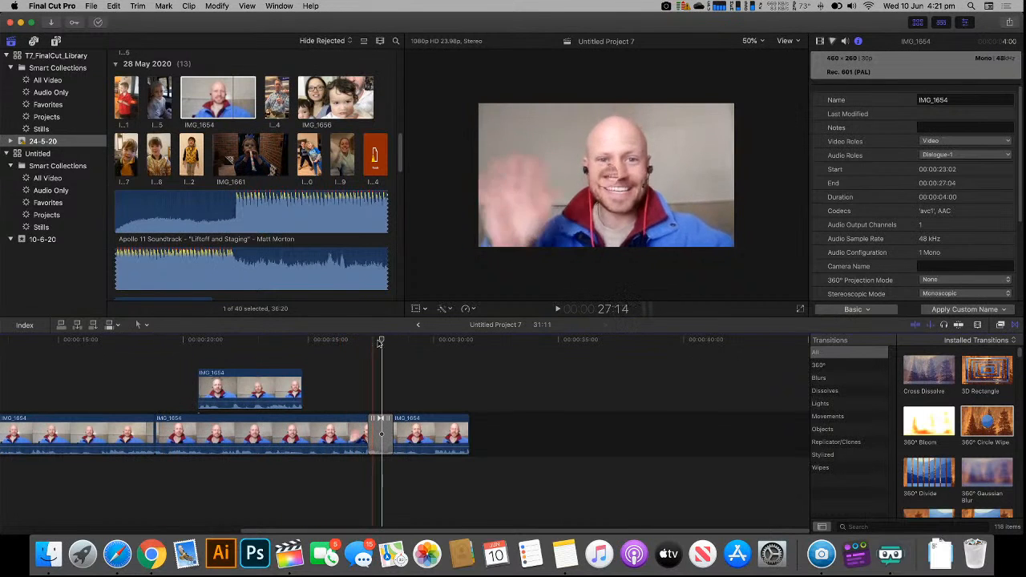
- Detach the audio from the first three clips in the primary storyline
left_click(307, 345)
key("Home")
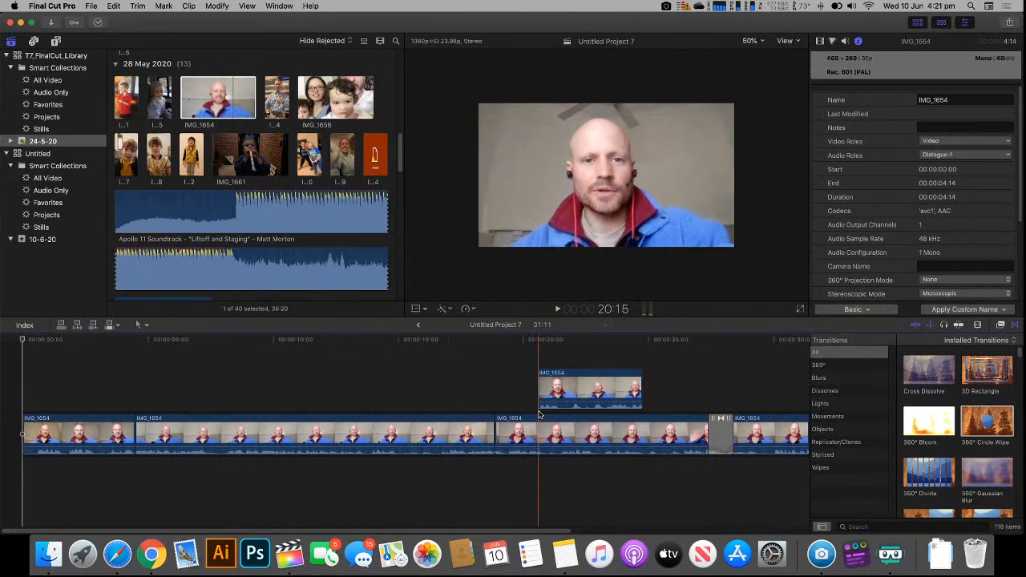
left_click(117, 449)
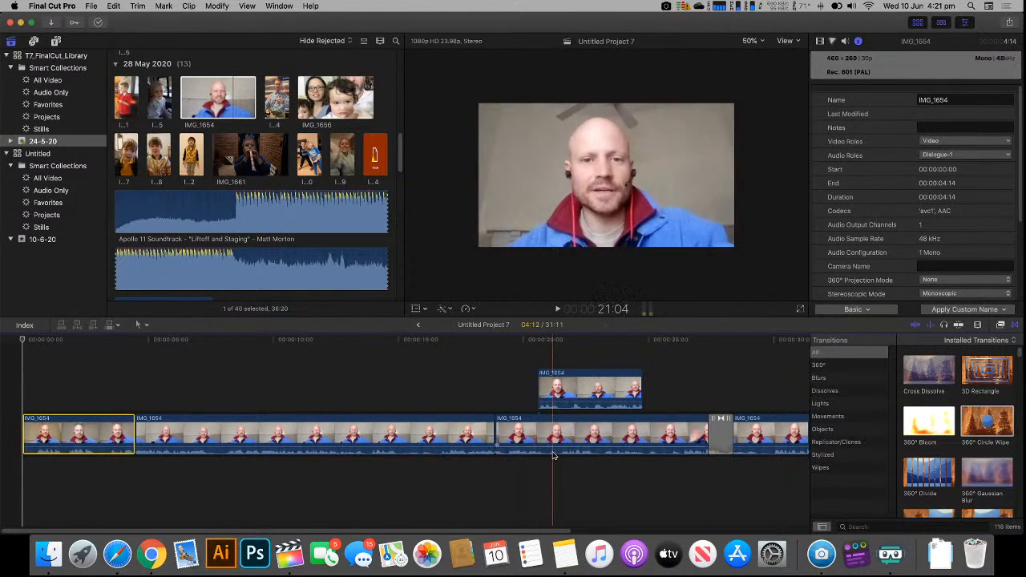
left_click(605, 440, "shift")
right_click(679, 436)
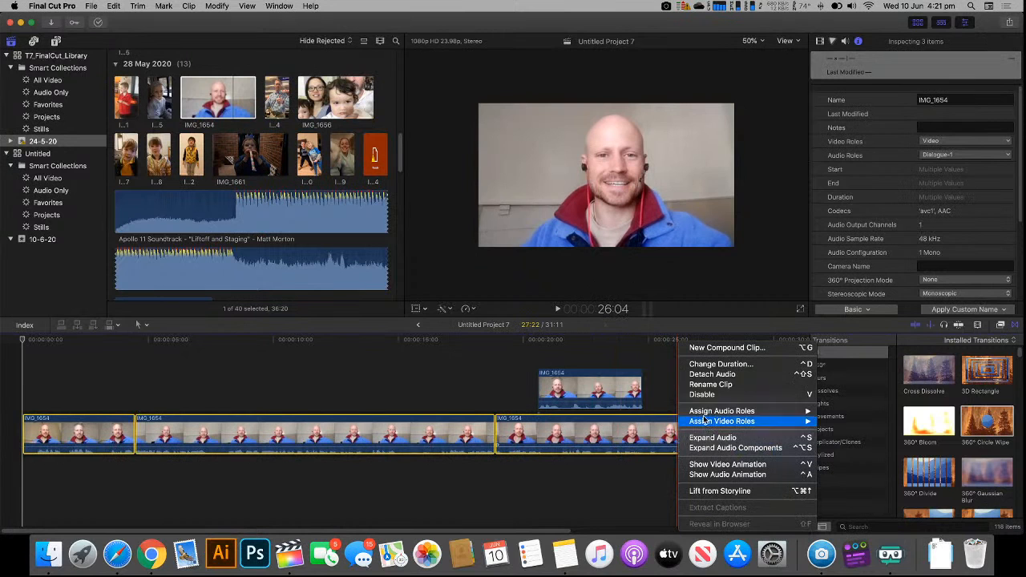
left_click(727, 375)
key("super+4")
left_click(67, 488)
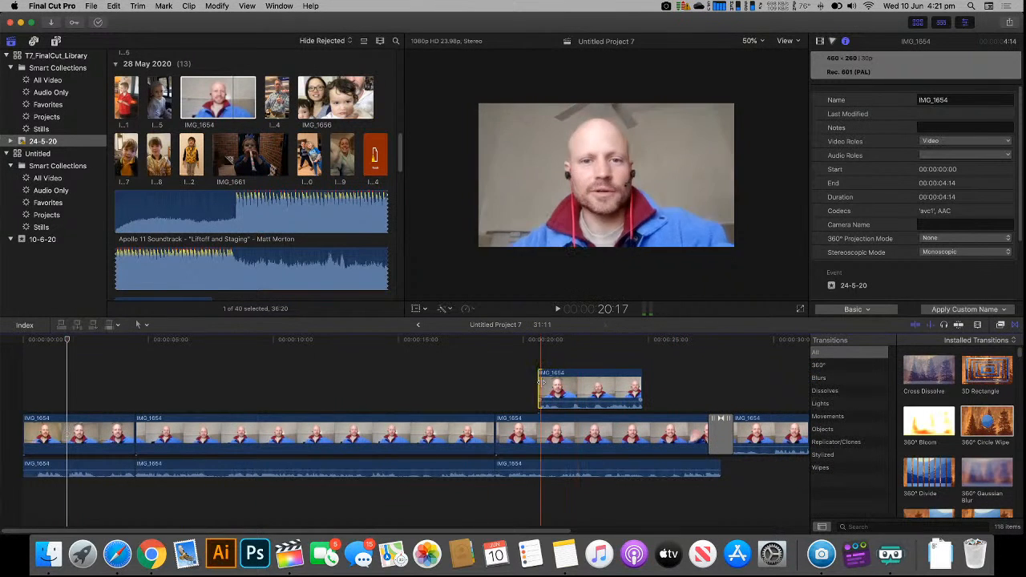
- Move the connected IMG_1654 clip to start at about 1 second above the first storyline clip and scale it to 38%
left_click_drag(579, 393, 109, 405)
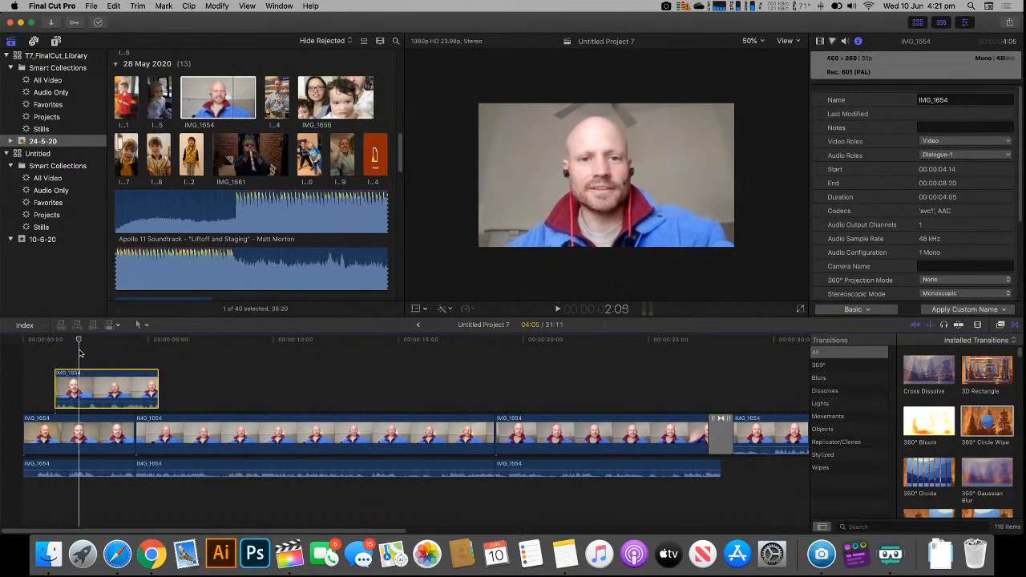
left_click(87, 345)
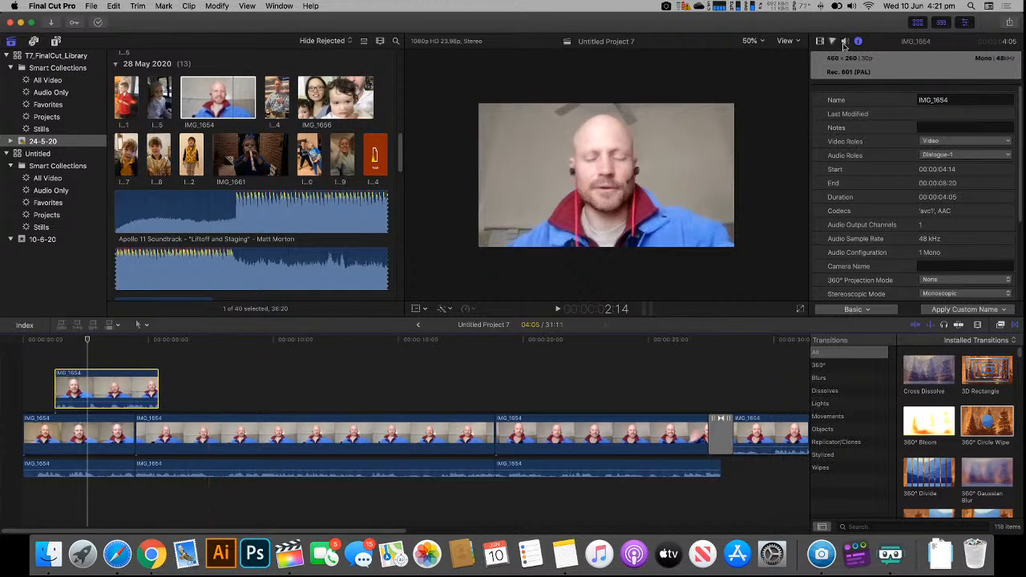
left_click(818, 42)
left_click(142, 375)
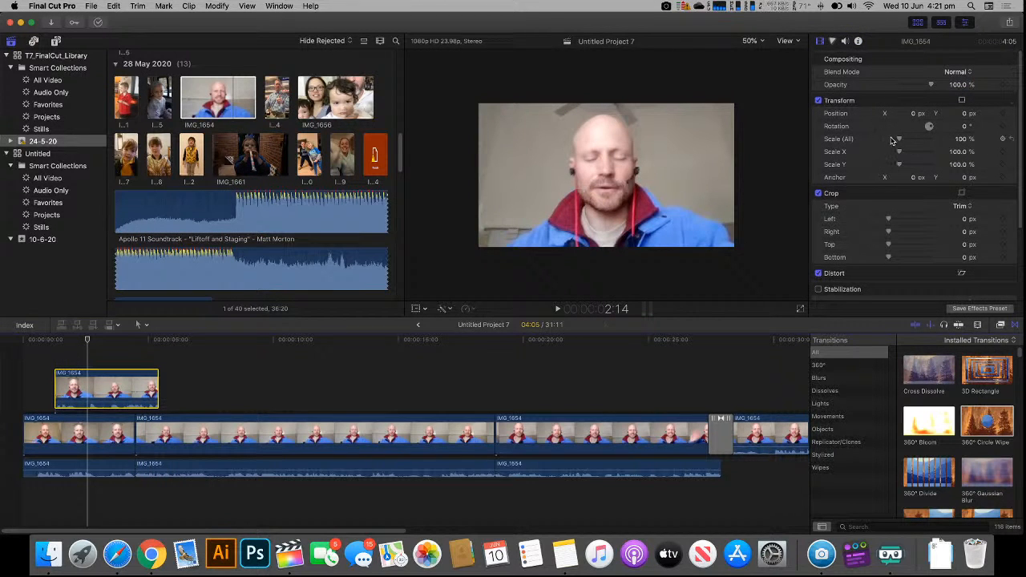
left_click_drag(899, 140, 895, 145)
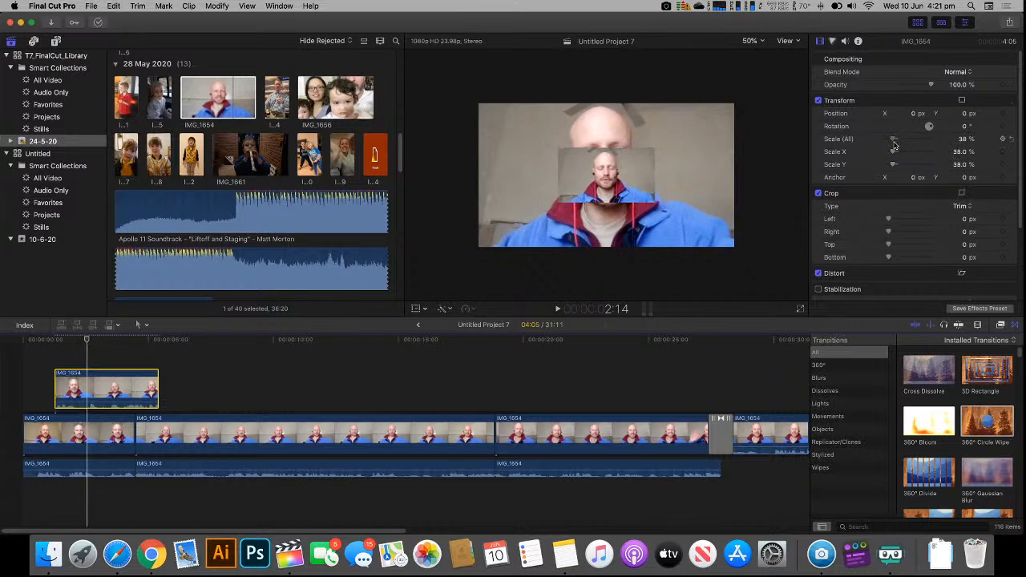
left_click(70, 341)
left_click(78, 369)
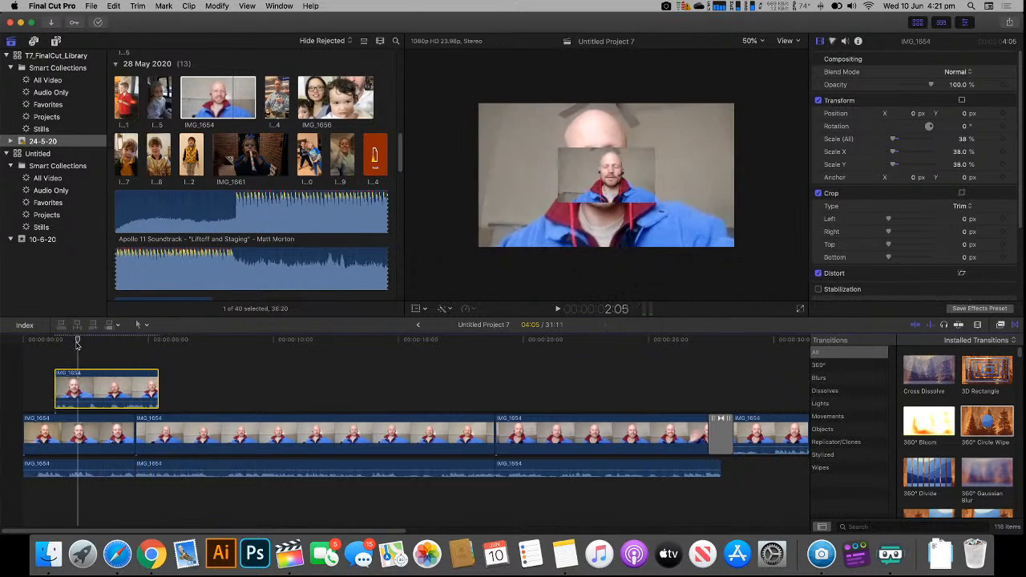
- Transform the scaled overlay to the upper-left corner of the picture, at about X -569 and Y 306 px, and preview the composite
left_click(417, 309)
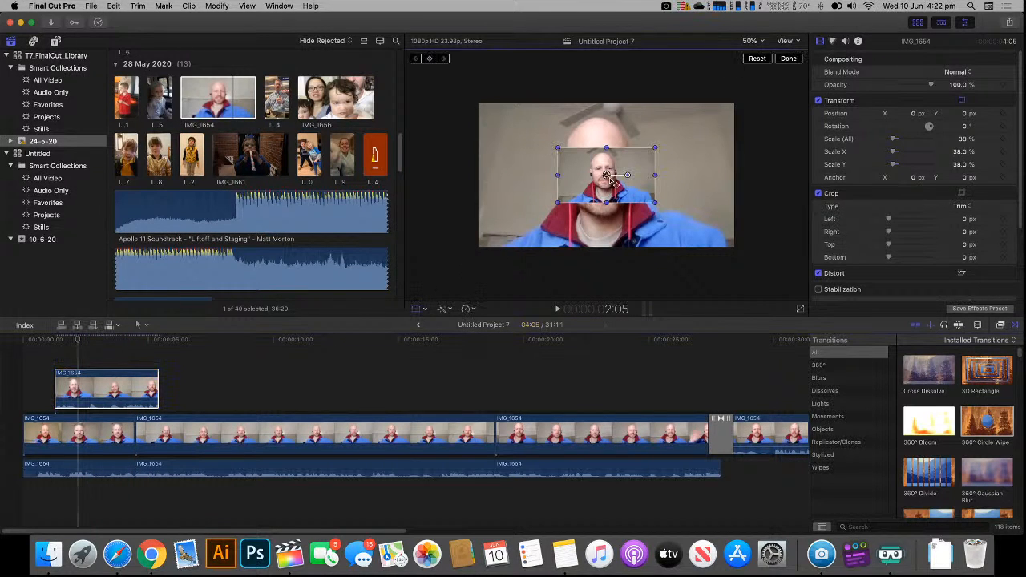
left_click_drag(611, 178, 535, 138)
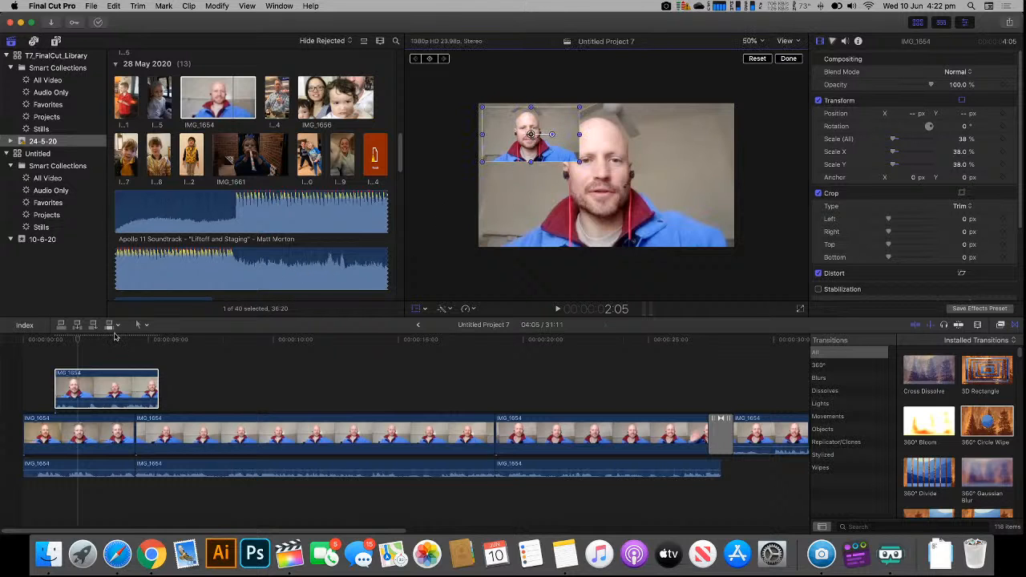
key("space")
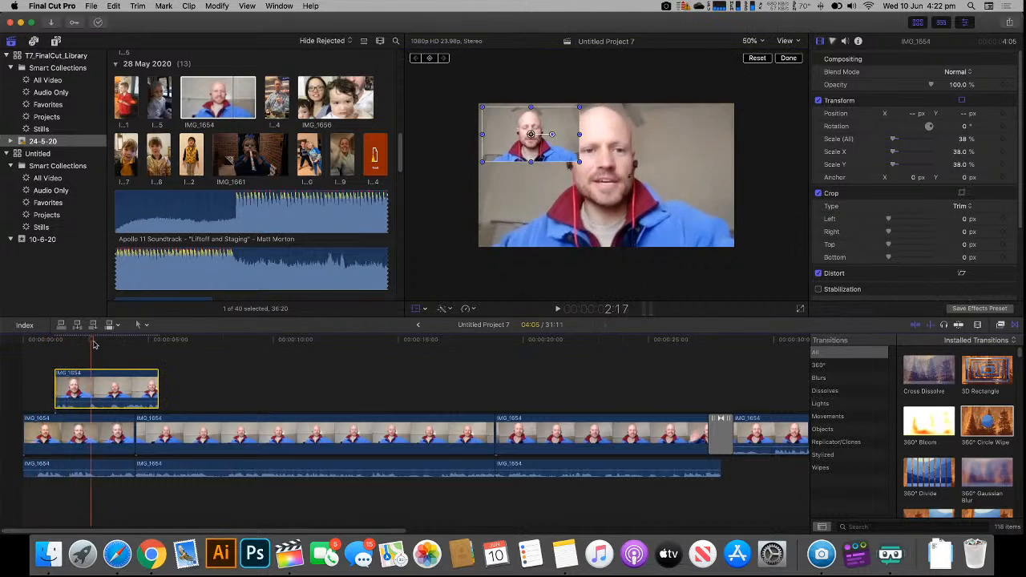
key("space")
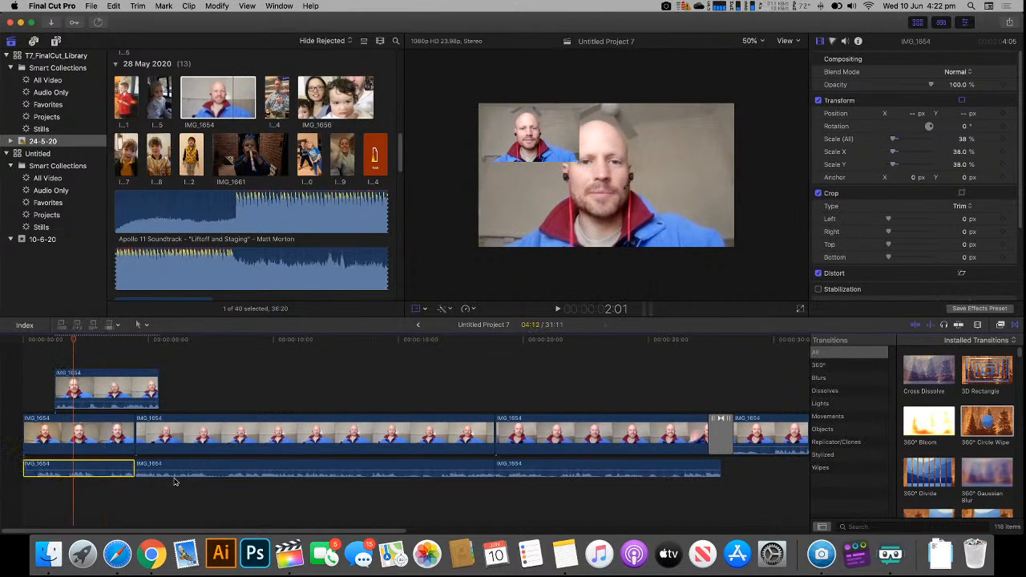
mouse_move(176, 478)
left_mouse_down()
mouse_move(76, 491)
mouse_move(206, 463)
mouse_move(174, 469)
left_mouse_up()
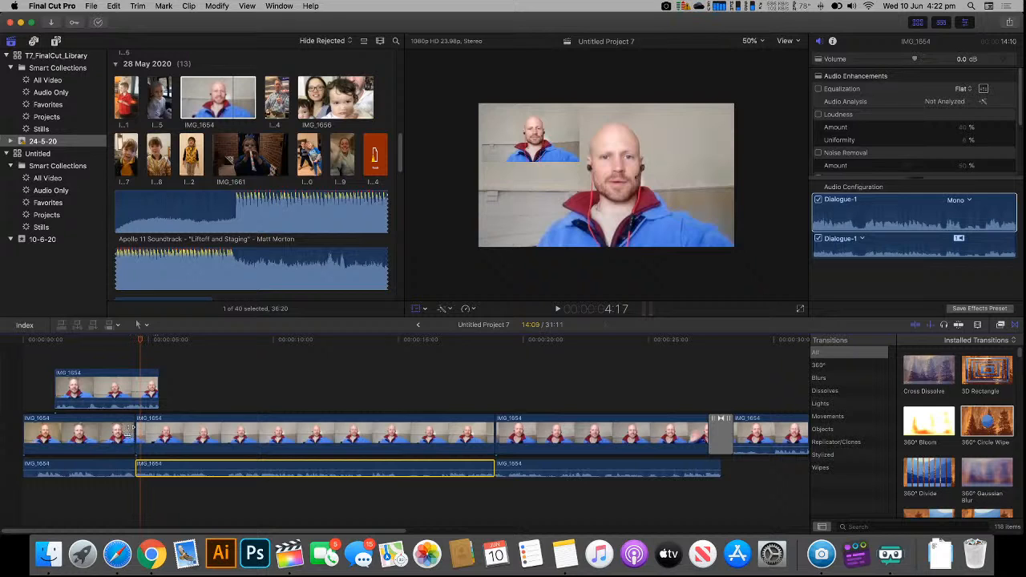
left_click_drag(138, 344, 84, 344)
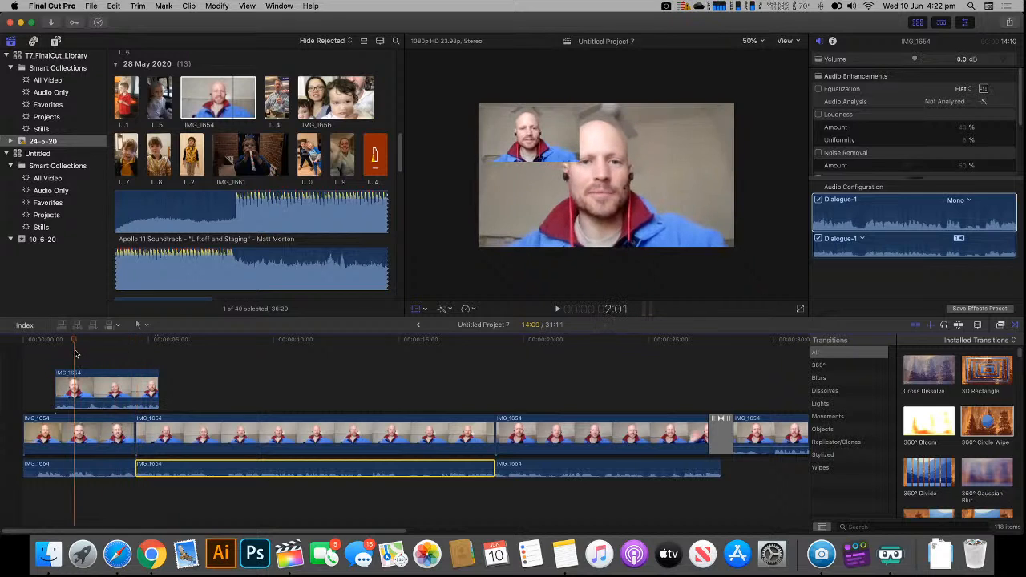
- Rotate the overlay clip 15.1° and trim-crop 112 px from its left and 127 px from its right
left_click(110, 393)
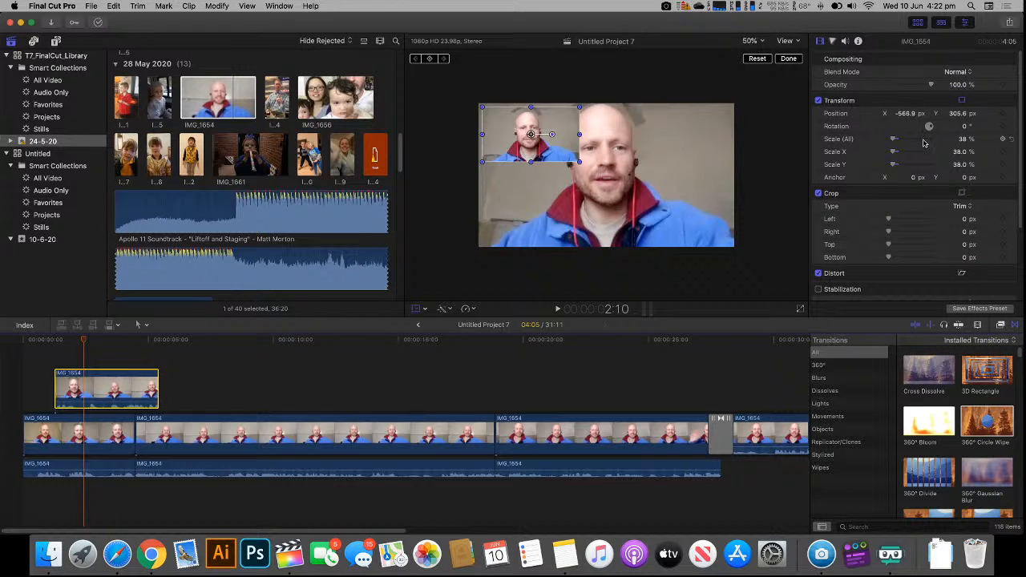
left_click_drag(930, 127, 934, 128)
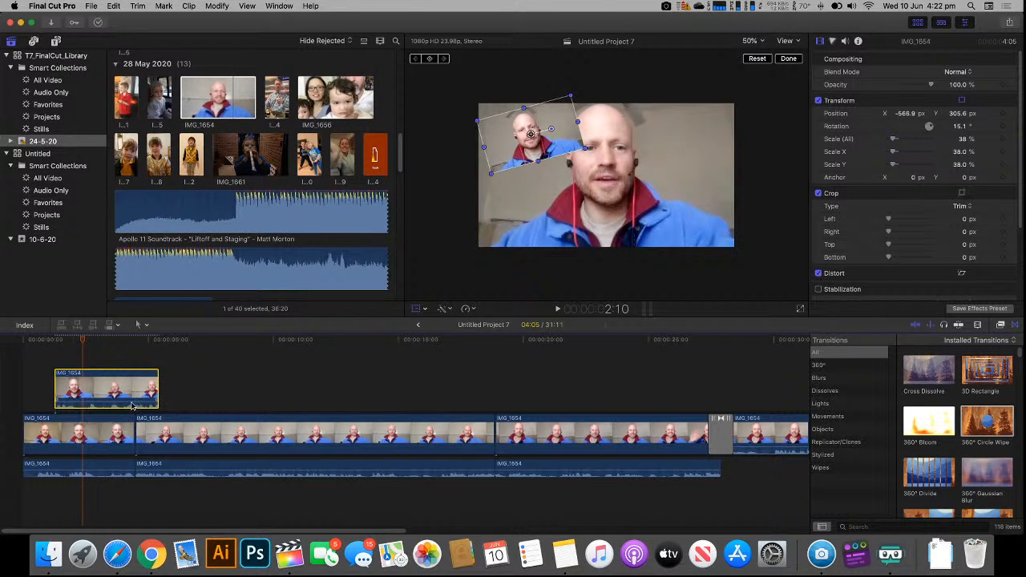
scroll(265, 227, "up", 10)
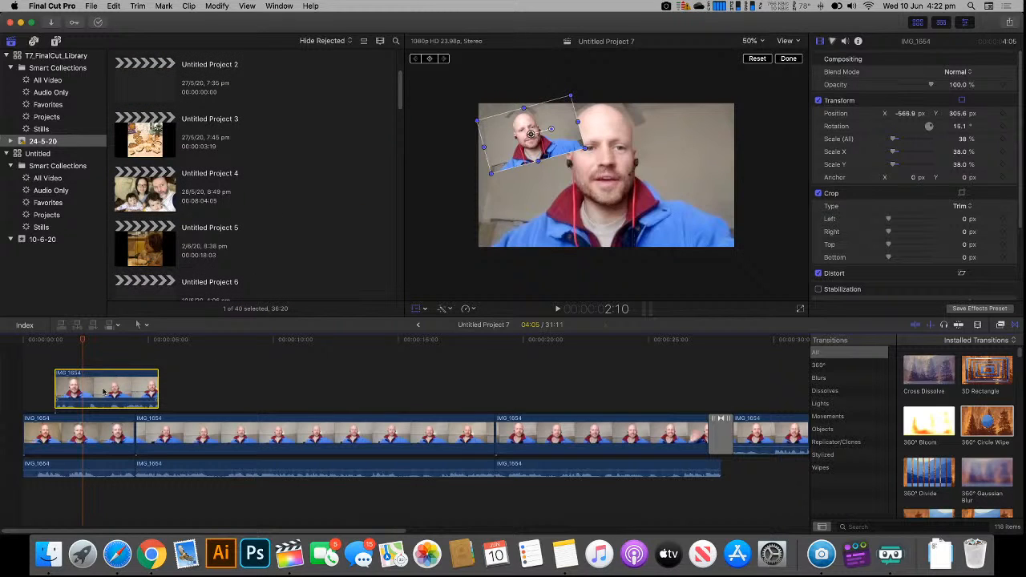
scroll(860, 184, "down", 2)
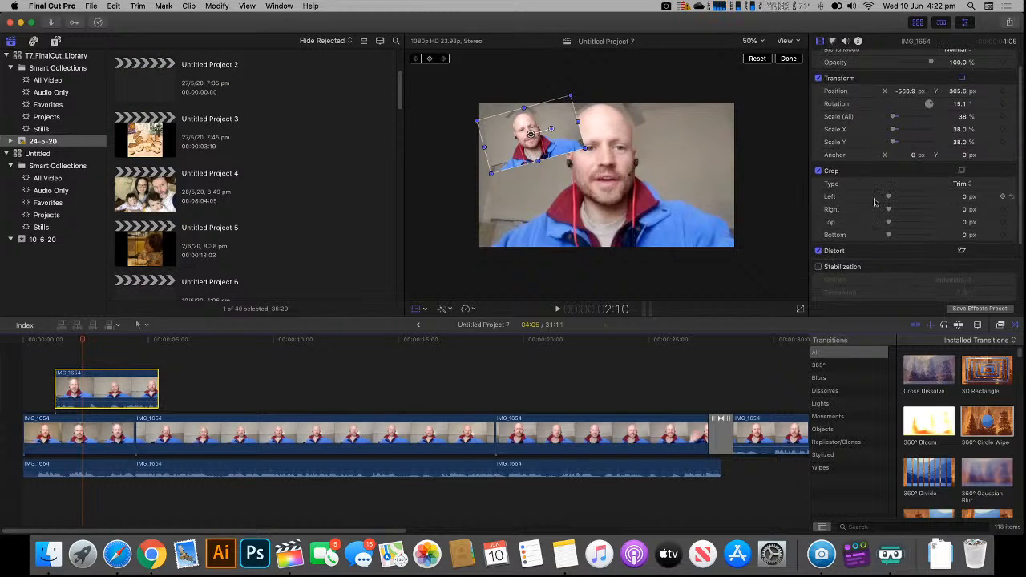
left_click_drag(890, 200, 906, 193)
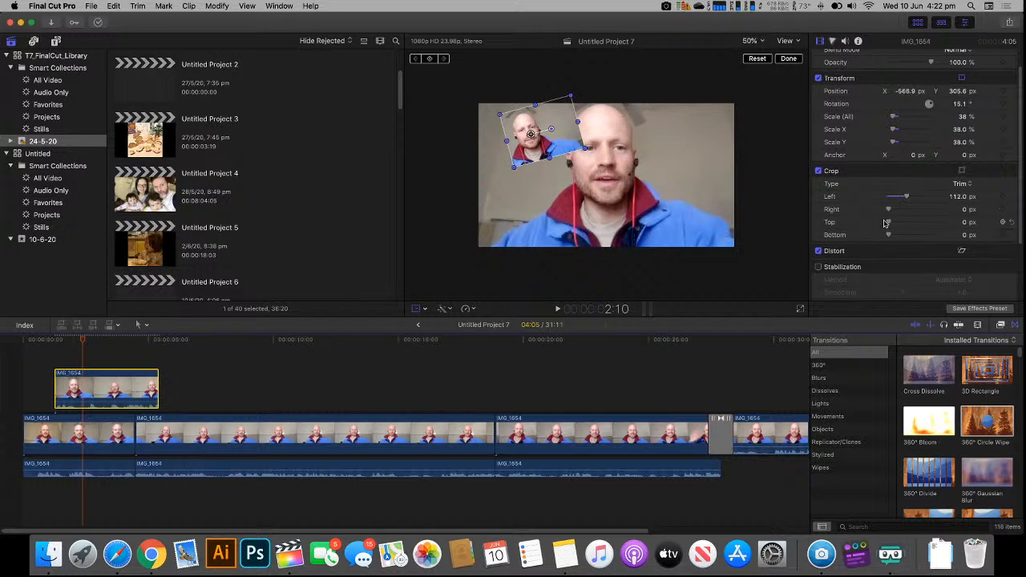
left_click_drag(893, 212, 906, 207)
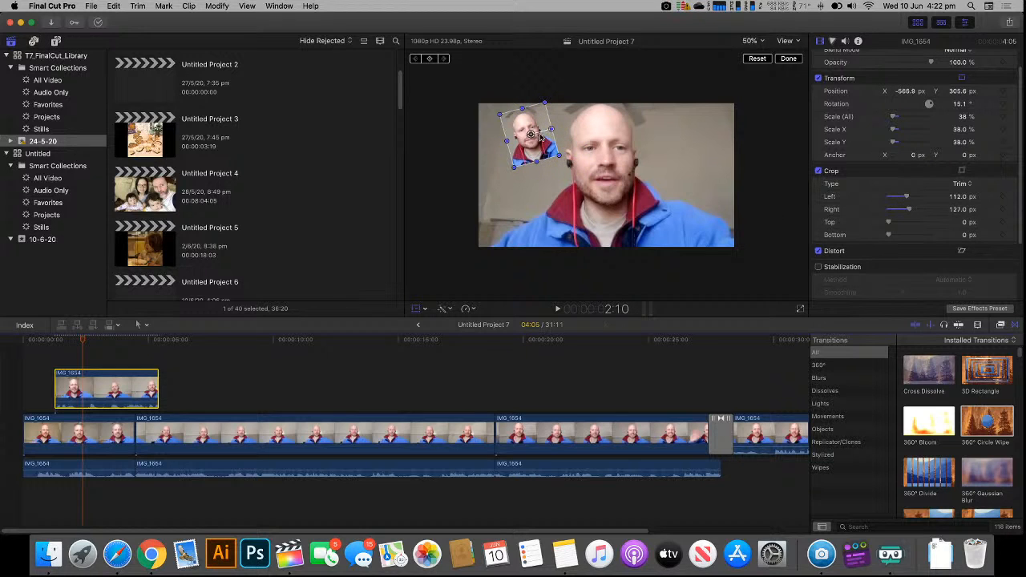
- Reposition the cropped overlay to about X -648.5 and Y 252.3 px and enable Stabilization for it
left_click_drag(541, 138, 530, 145)
scroll(852, 233, "down", 2)
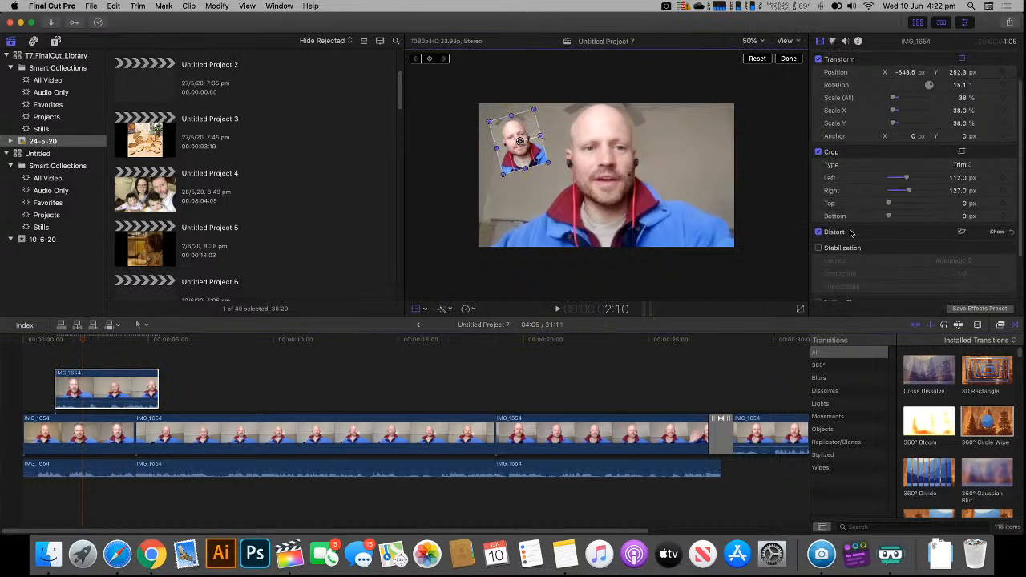
scroll(850, 220, "down", 4)
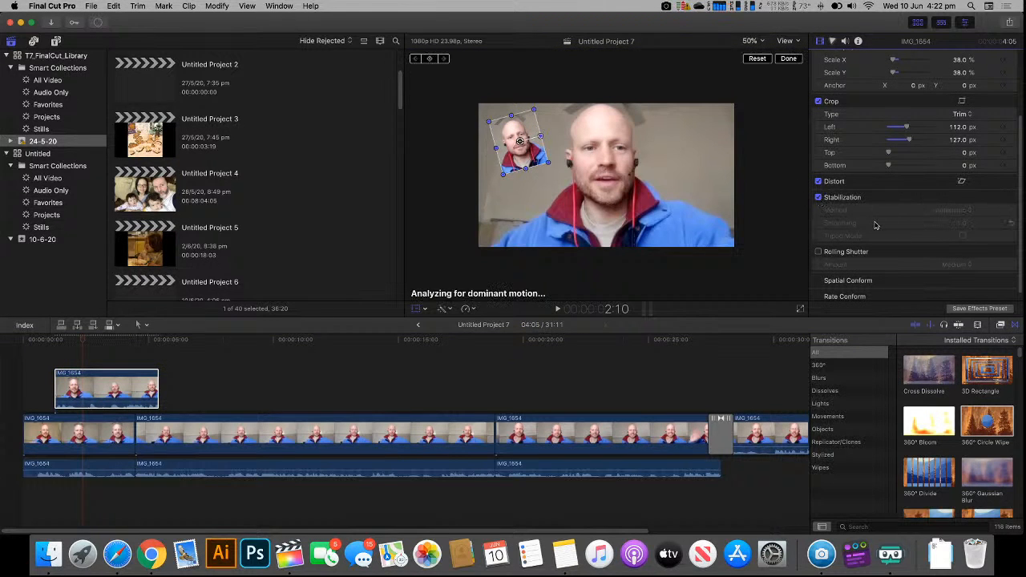
scroll(895, 210, "up", 2)
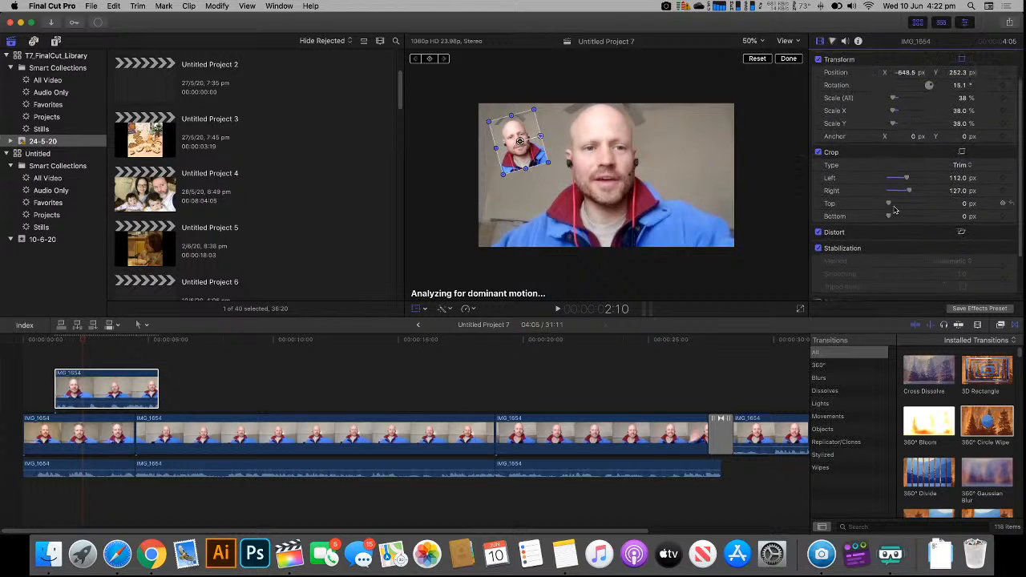
- Examine the overlay clip's Crop, Distort and Stabilization parameters, expanding Distort, and move the playhead to about 3:05
scroll(894, 207, "up", 2)
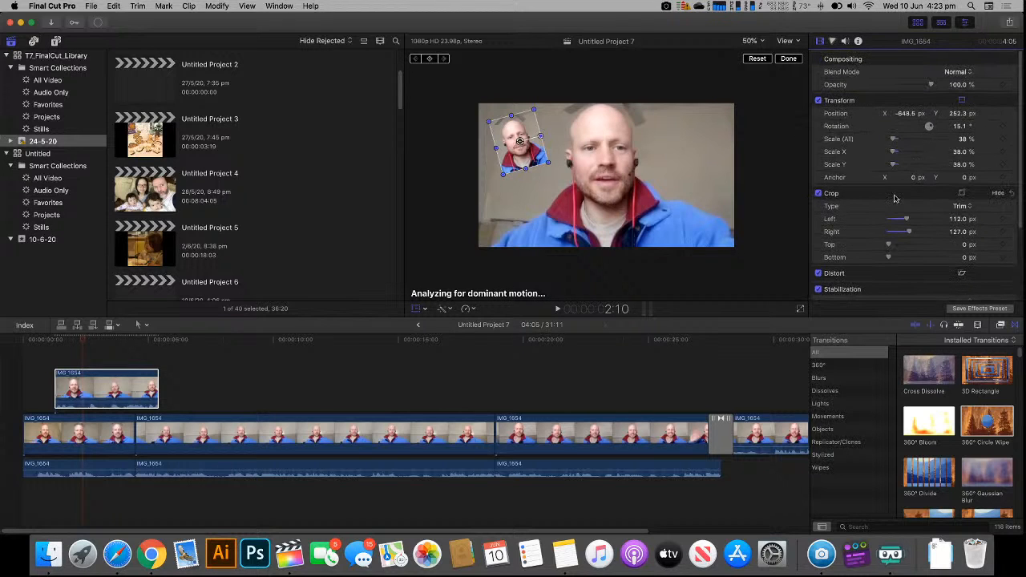
scroll(894, 201, "down", 3)
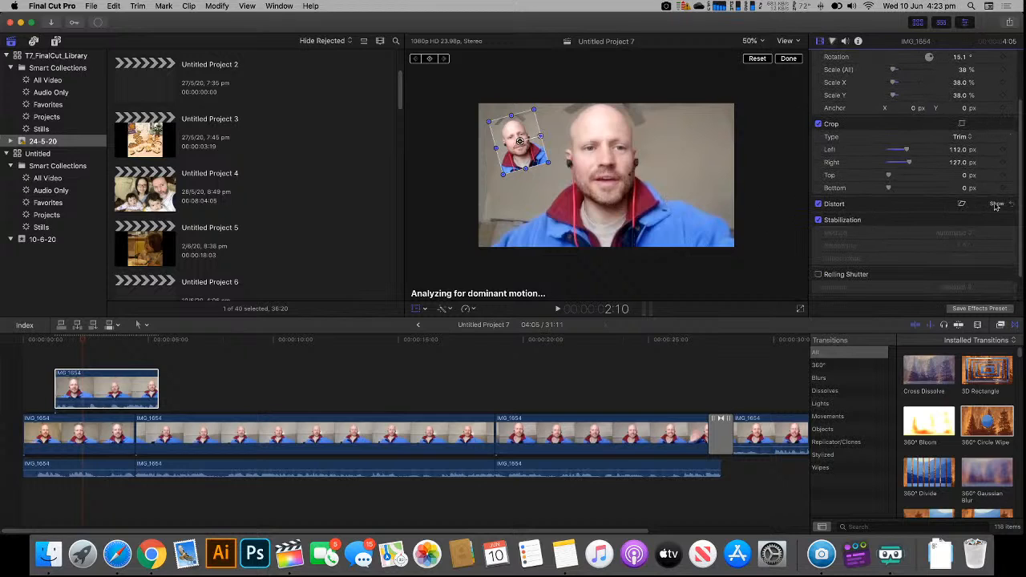
left_click(996, 205)
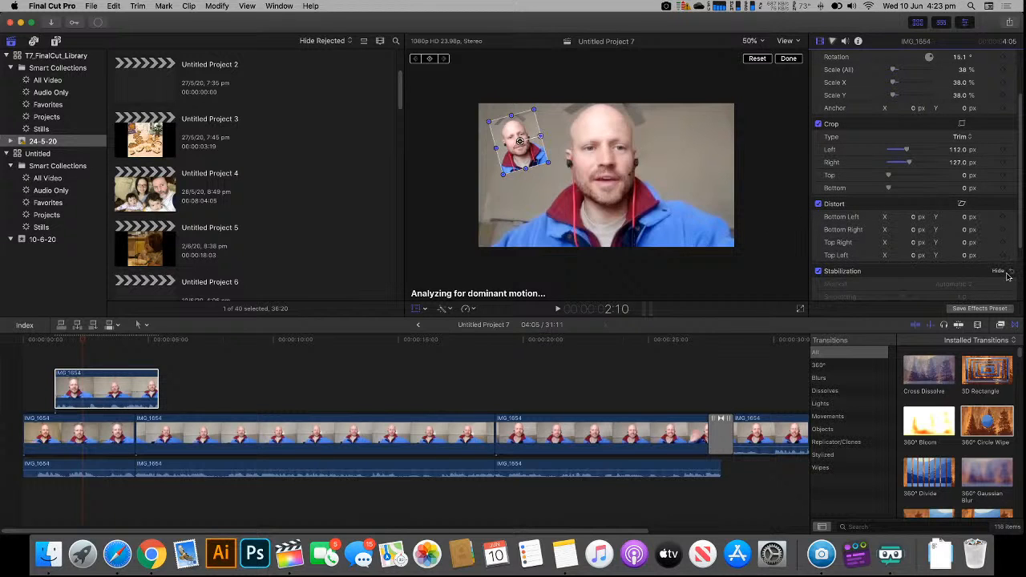
scroll(1002, 272, "down", 3)
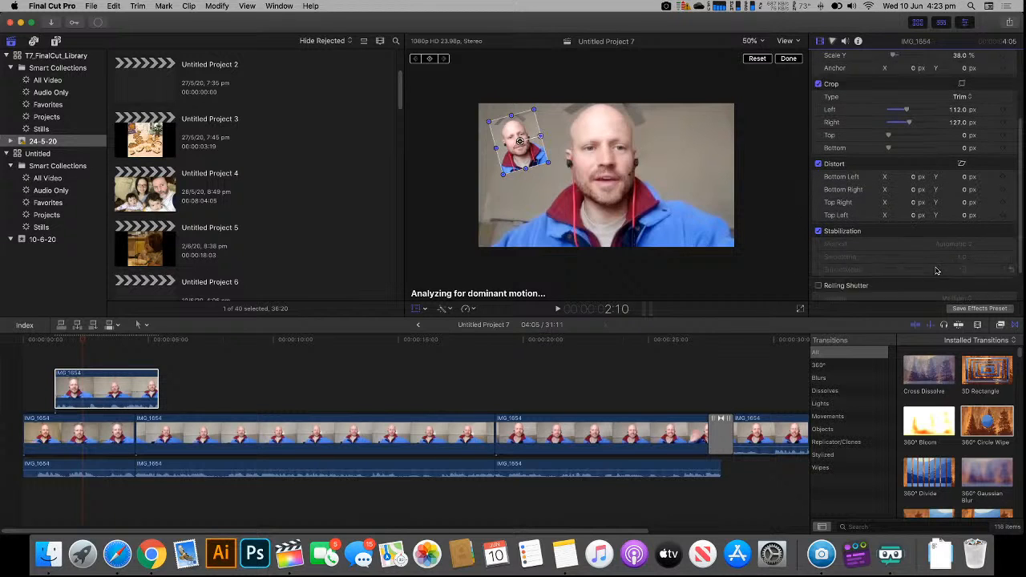
left_click(86, 343)
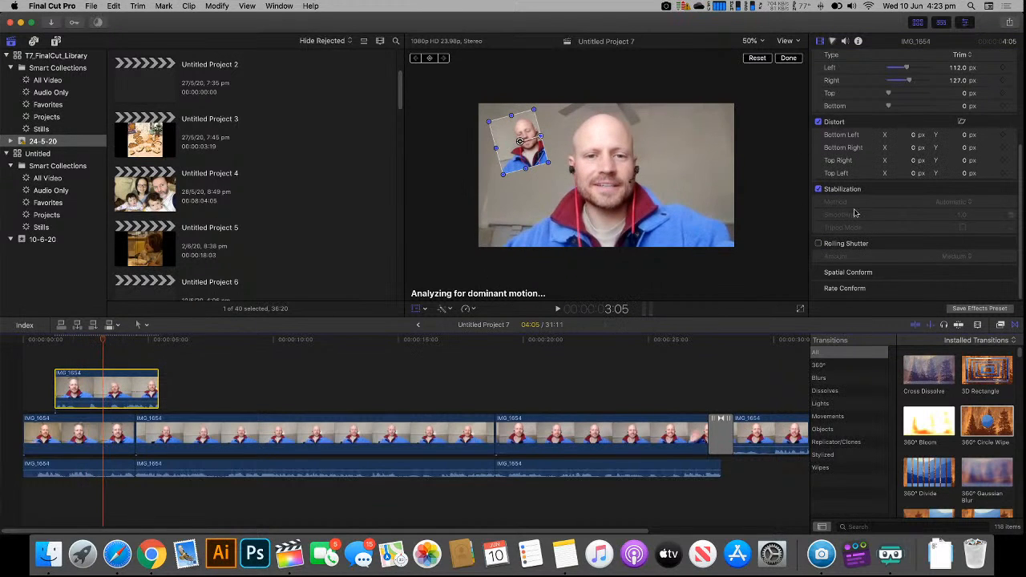
scroll(865, 214, "up", 5)
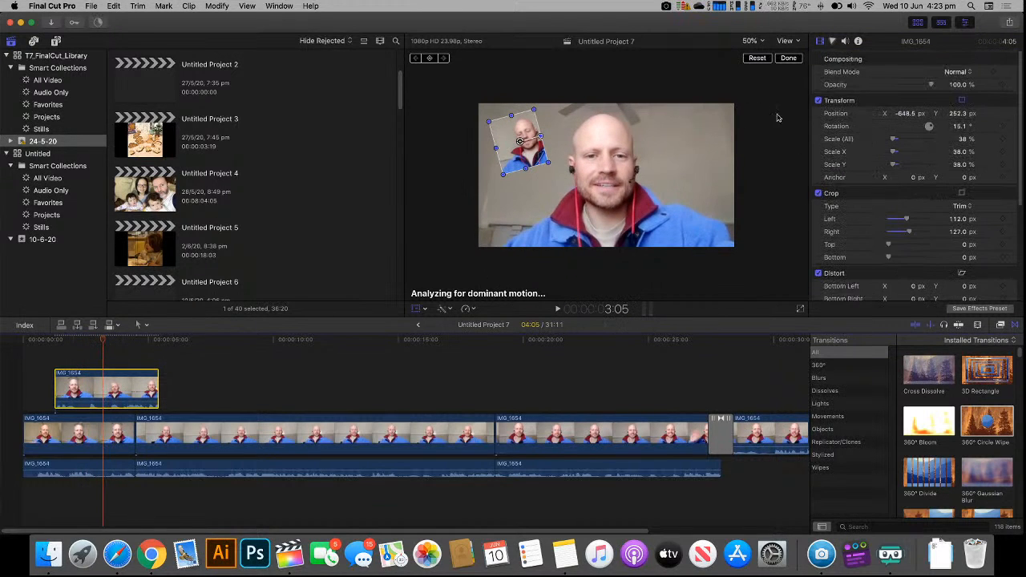
- Browse and preview the installed video effects on the overlay clip and apply Comic Cool to it
left_click(1000, 326)
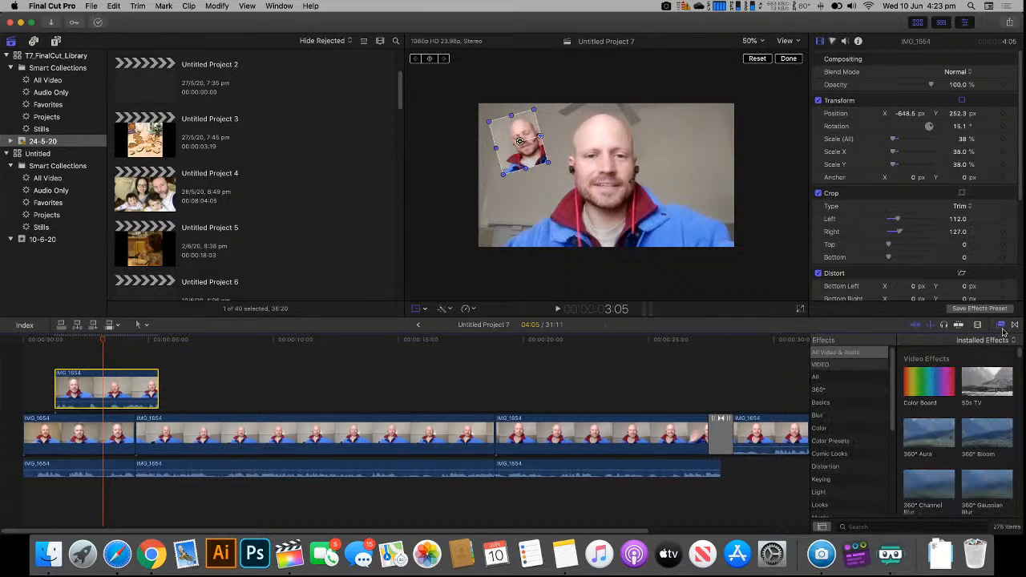
scroll(938, 428, "down", 5)
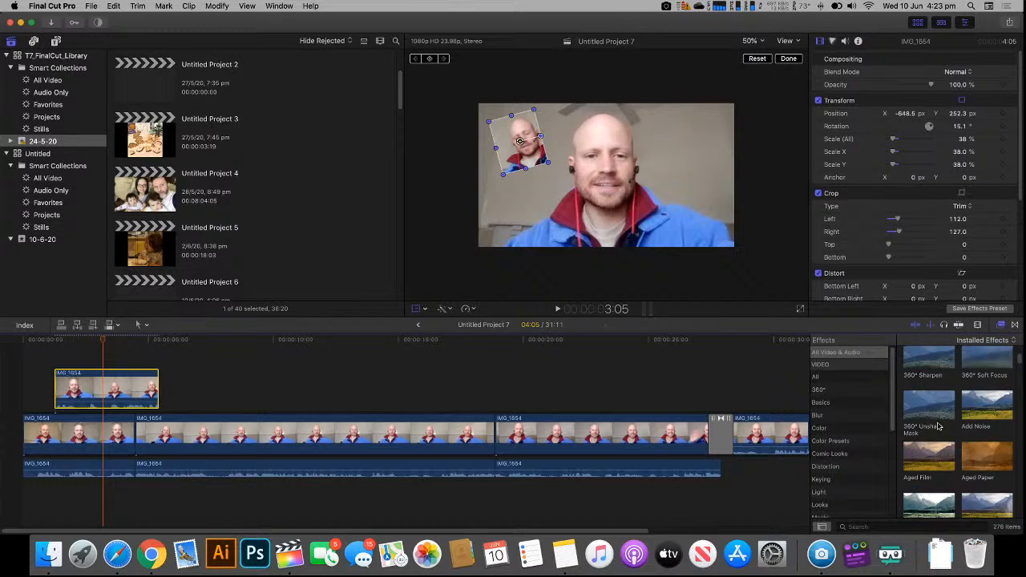
scroll(940, 427, "up", 3)
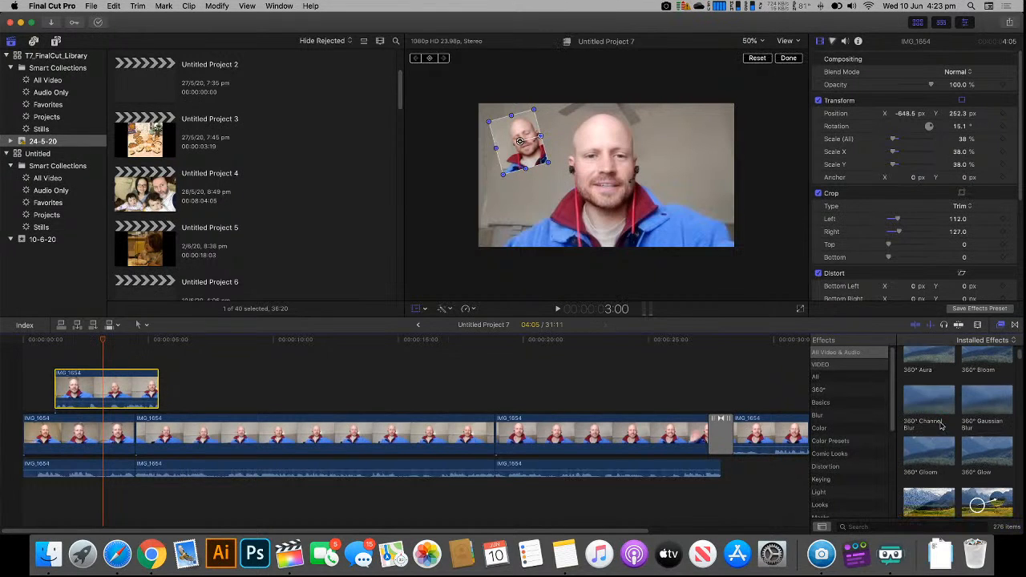
scroll(942, 426, "down", 2)
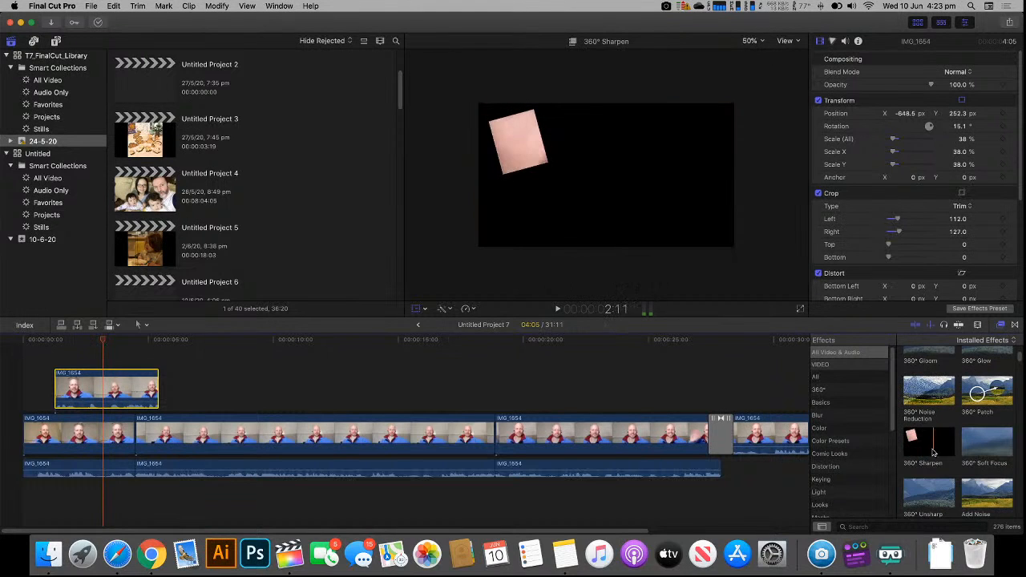
scroll(958, 453, "down", 3)
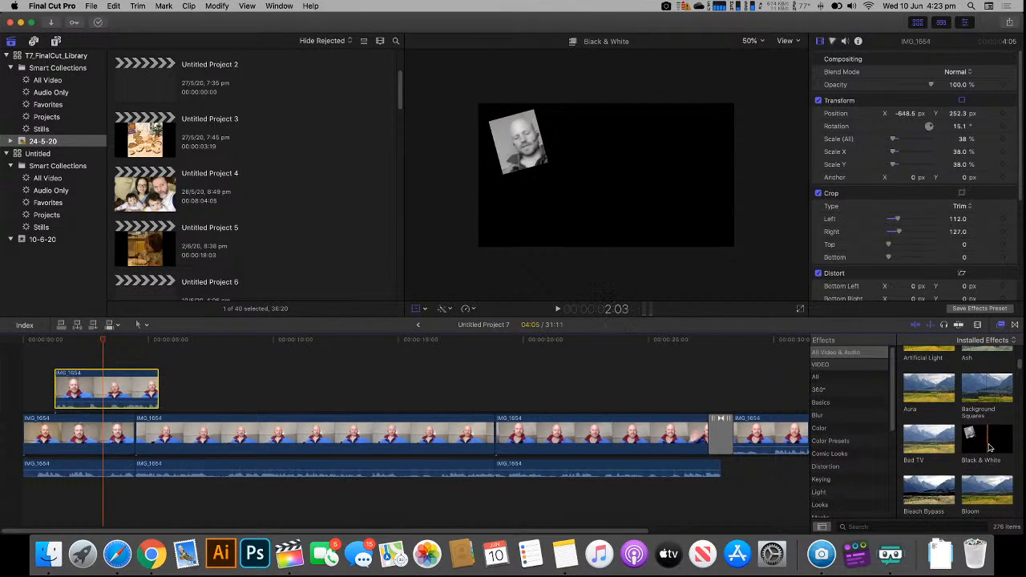
scroll(988, 449, "down", 3)
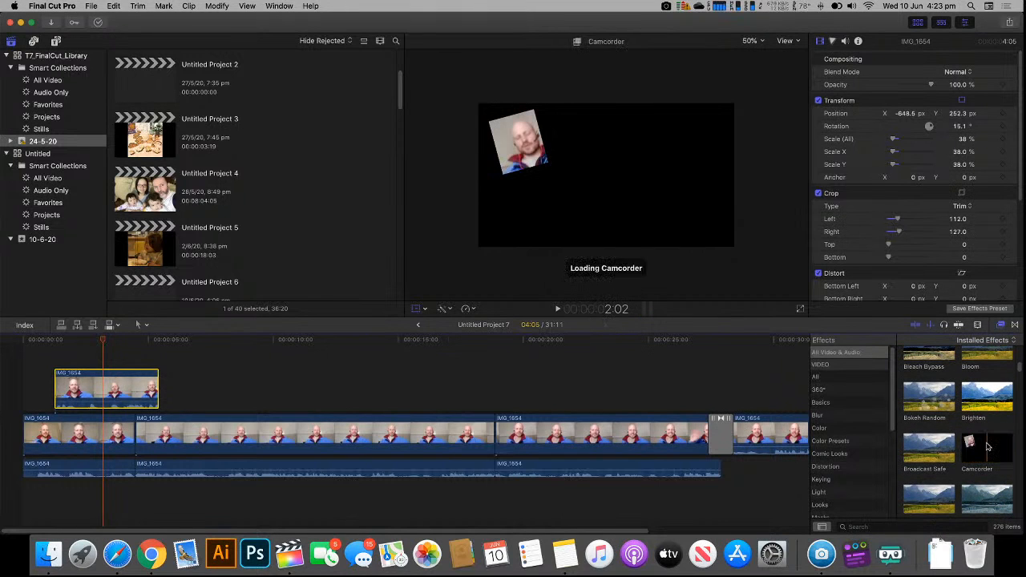
scroll(966, 422, "down", 2)
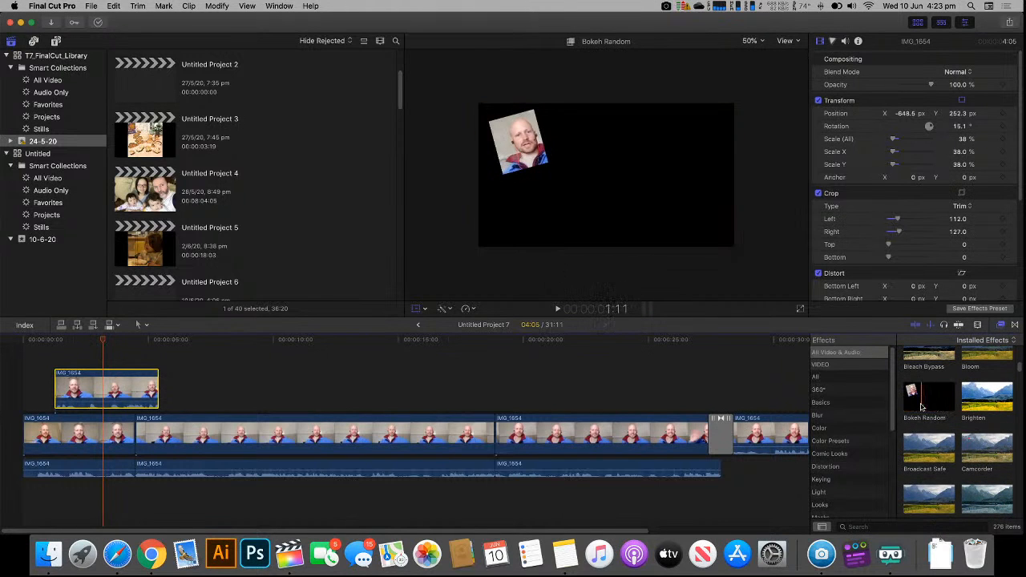
scroll(952, 435, "down", 3)
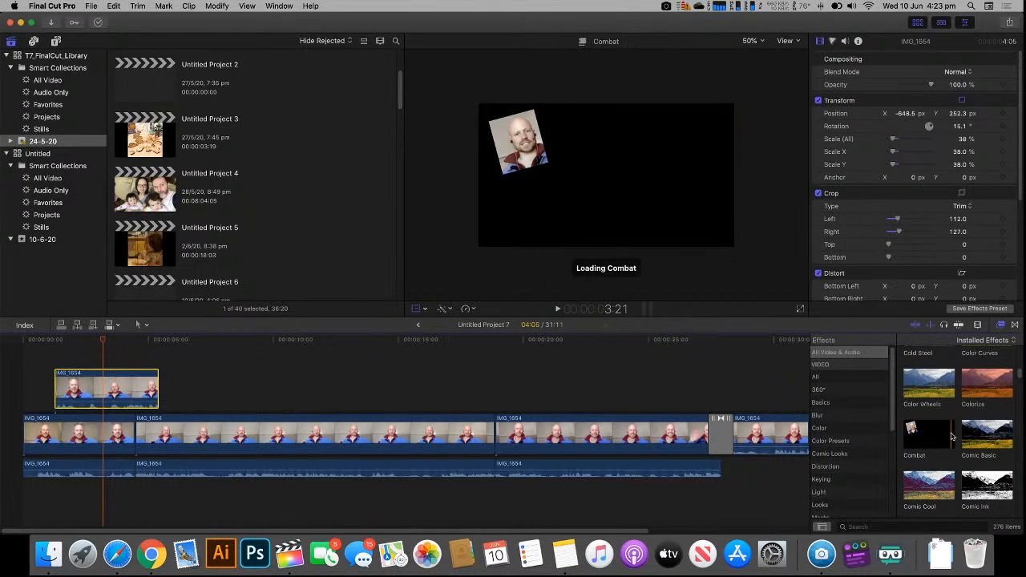
scroll(952, 437, "up", 3)
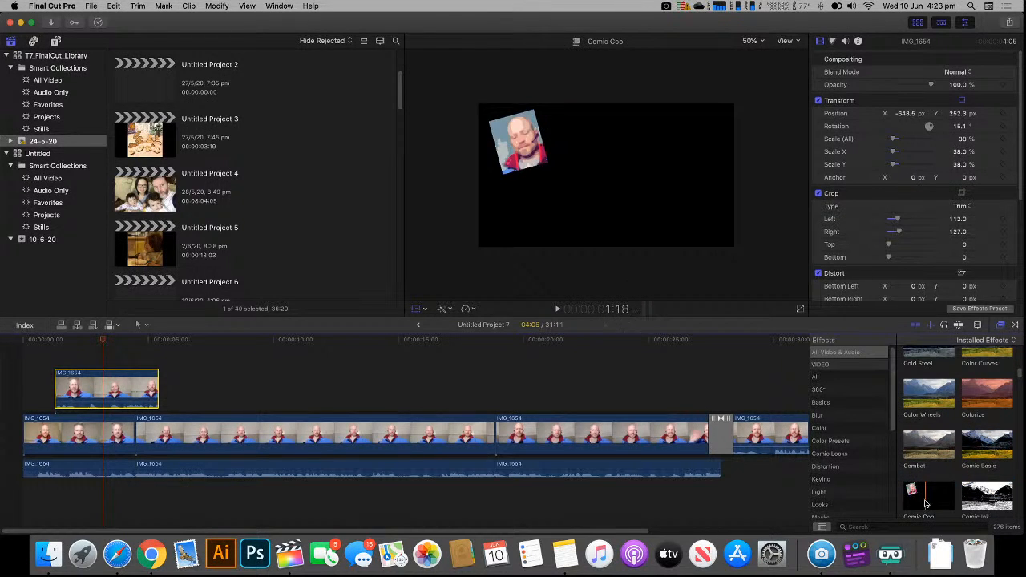
left_click_drag(926, 503, 111, 401)
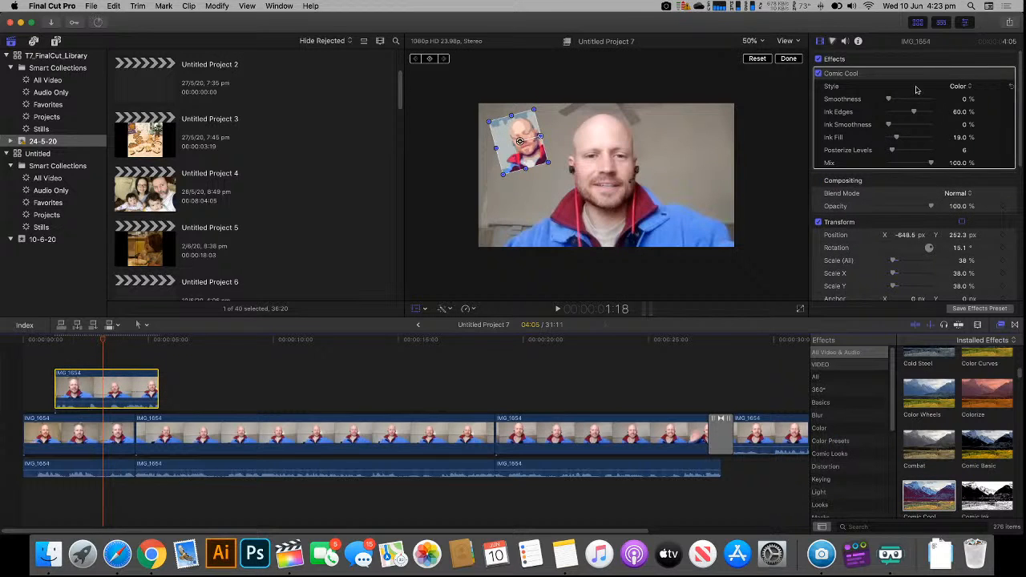
- Compare the overlay with Comic Cool off and on, and set Smoothness 87.04, Ink Edges 65.62, Ink Smoothness 24.72 and Ink Fill 59.81
left_click(818, 73)
left_click(819, 73)
left_click(819, 73)
left_click(818, 73)
left_click(819, 59)
left_click(819, 59)
mouse_move(896, 141)
left_mouse_down()
mouse_move(917, 141)
mouse_move(914, 152)
mouse_move(886, 157)
mouse_move(898, 125)
mouse_move(927, 100)
mouse_move(882, 118)
mouse_move(934, 117)
mouse_move(890, 124)
mouse_move(917, 122)
left_mouse_up()
- Look at the Color Wheels effect, move the playhead to about 4:01 and review the overlay's Transform, Crop and Distort settings
scroll(922, 436, "up", 2)
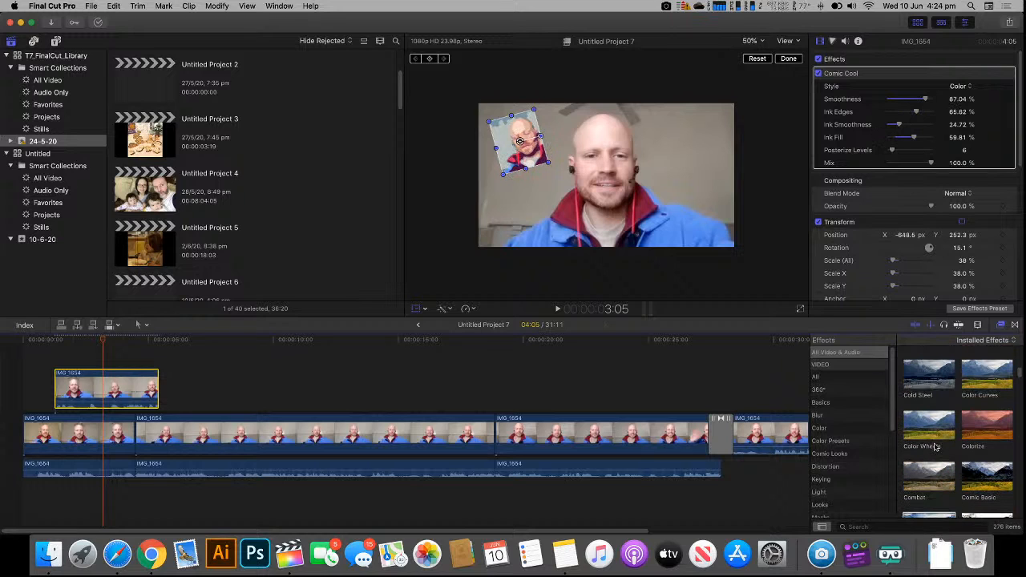
left_click(930, 429)
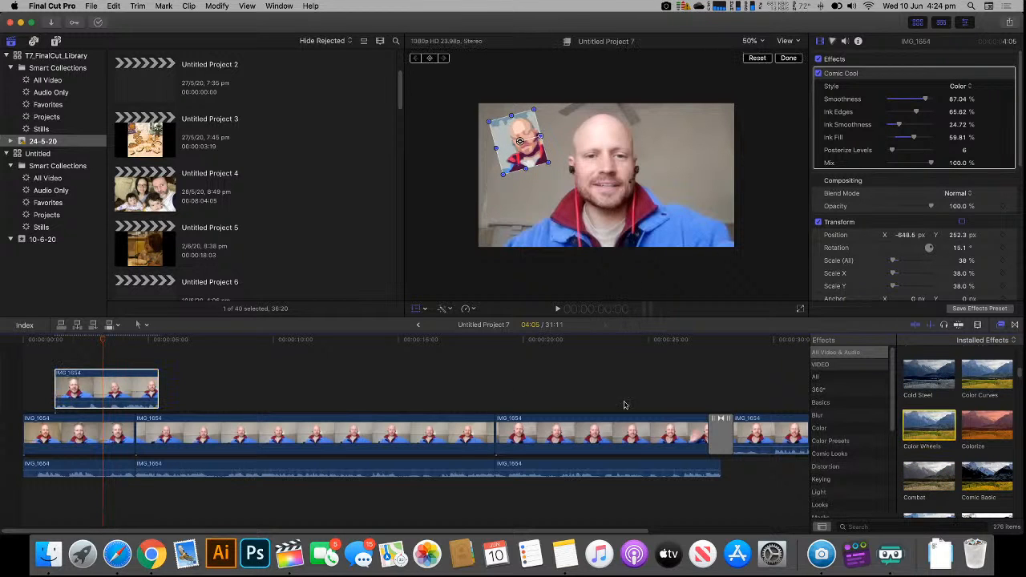
left_click_drag(102, 344, 125, 346)
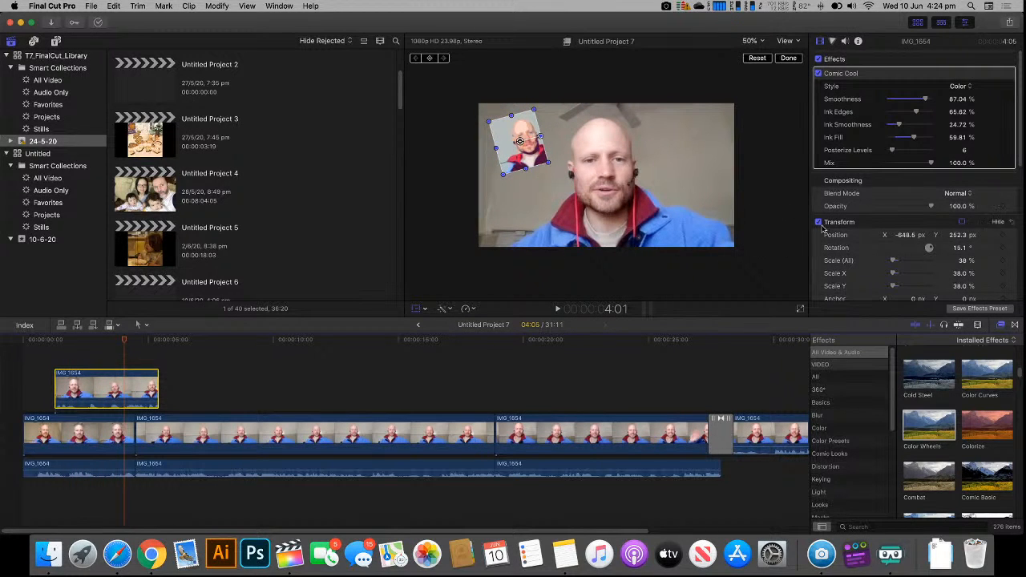
scroll(881, 242, "down", 5)
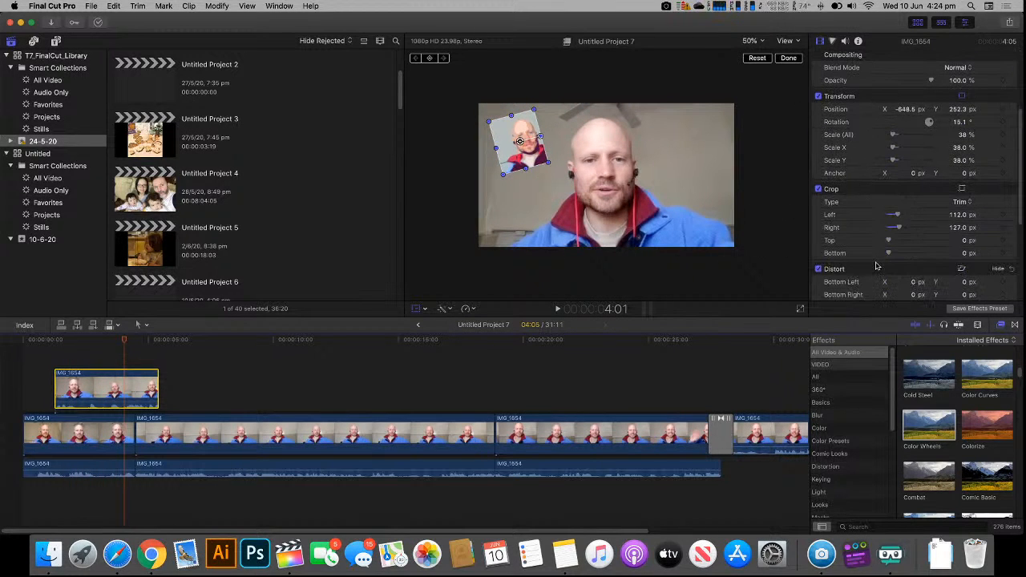
- Analyze the overlay clip's audio, enable Loudness, Noise Removal and Hum Removal at 60 Hz, and play the clip to hear the result
left_click(846, 41)
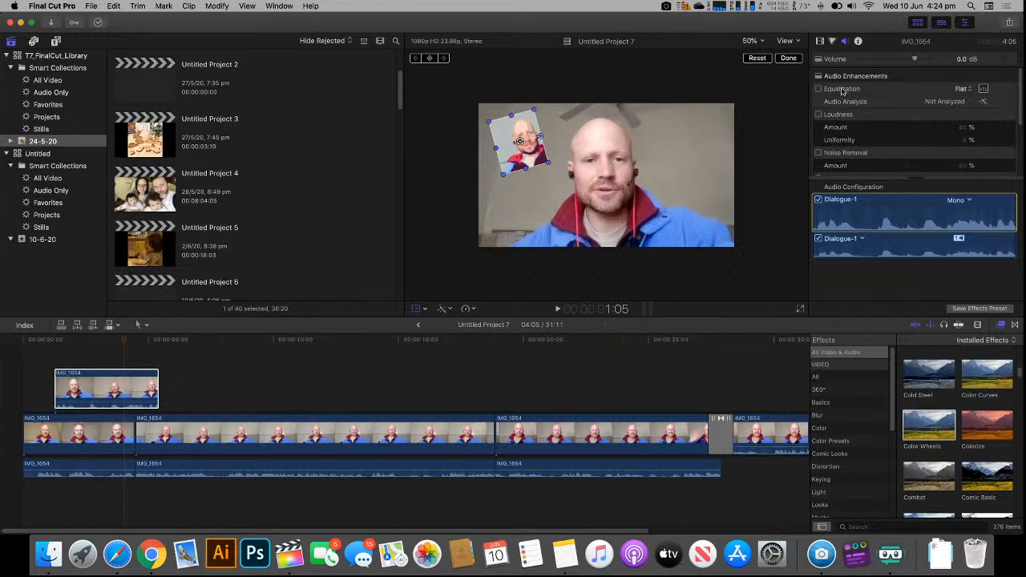
left_click(984, 102)
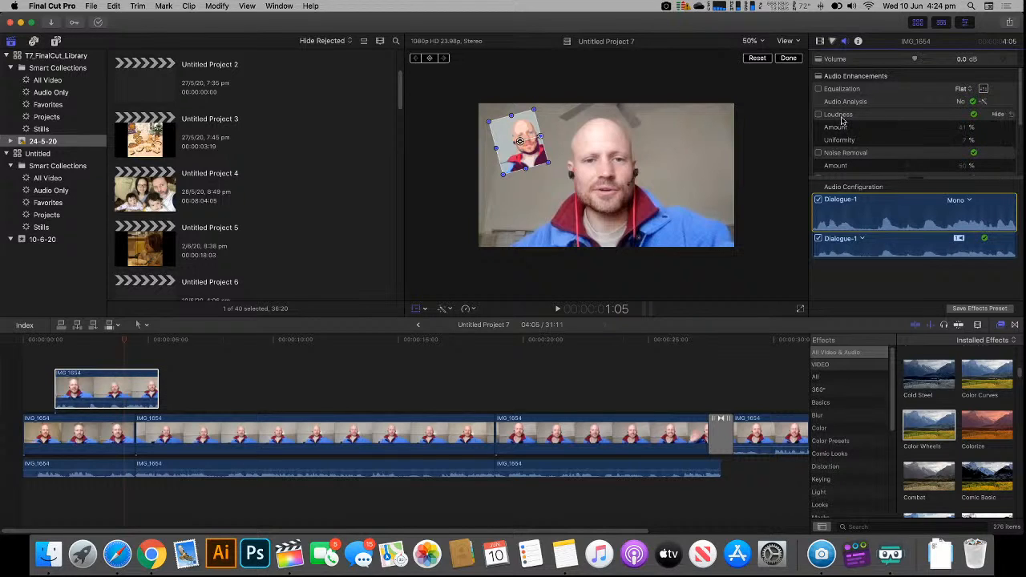
scroll(834, 146, "down", 1)
left_click(818, 142)
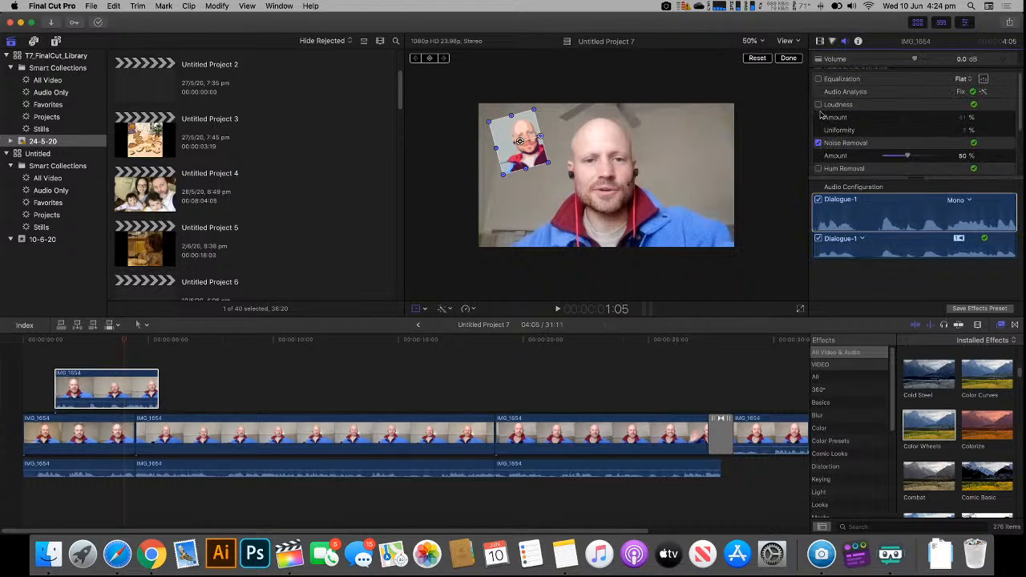
left_click(819, 105)
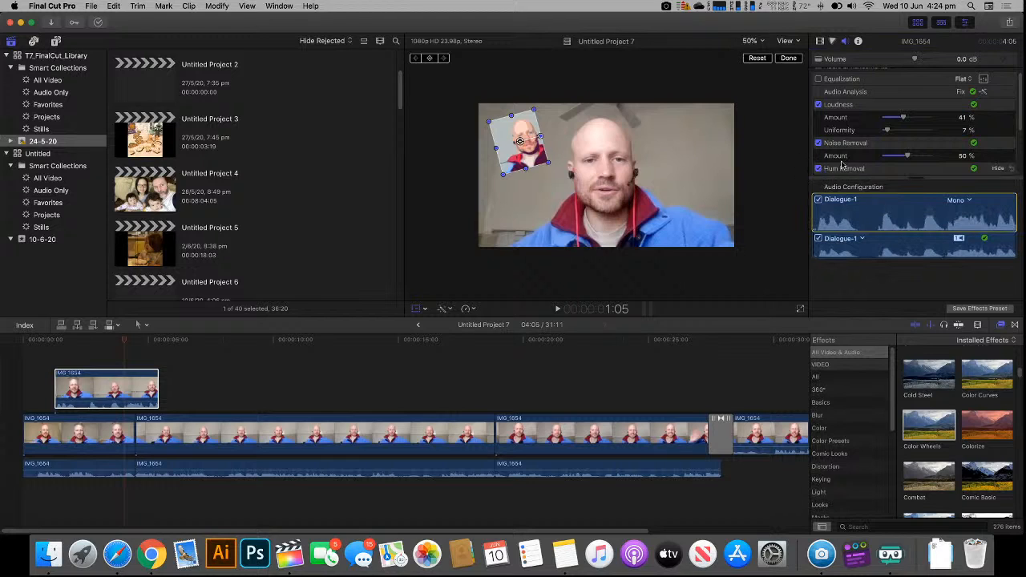
scroll(842, 164, "down", 5)
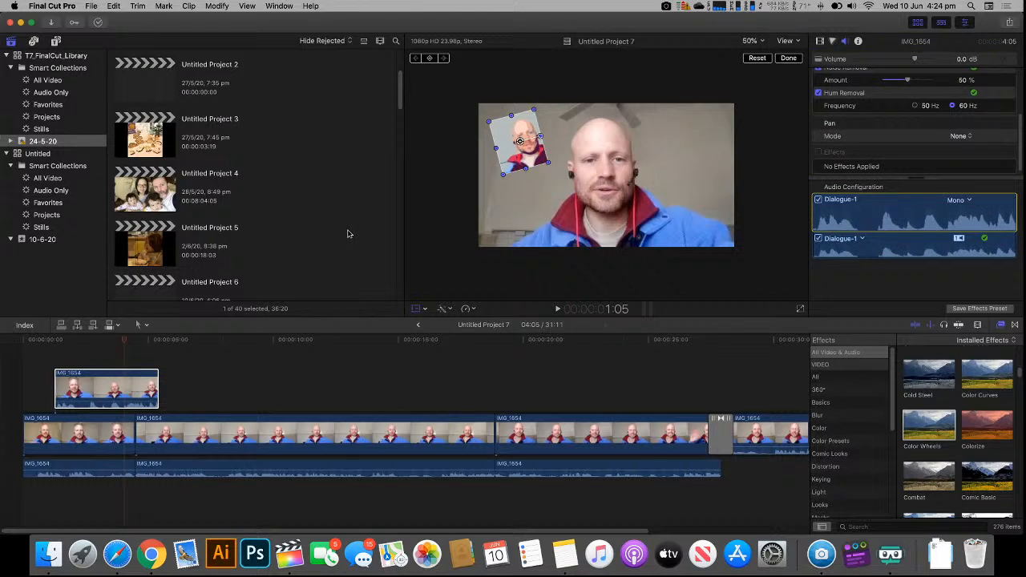
key("space")
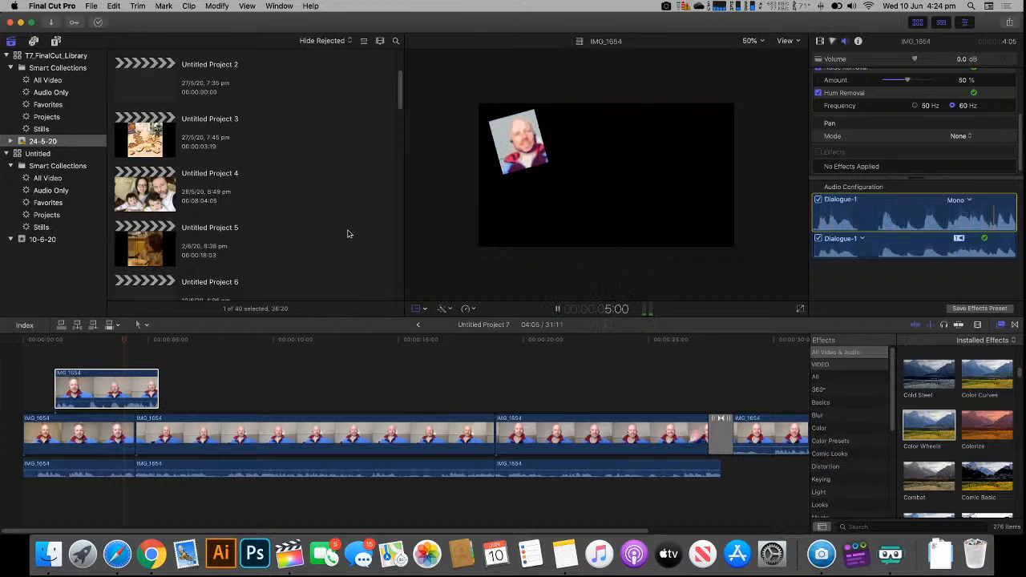
key("space")
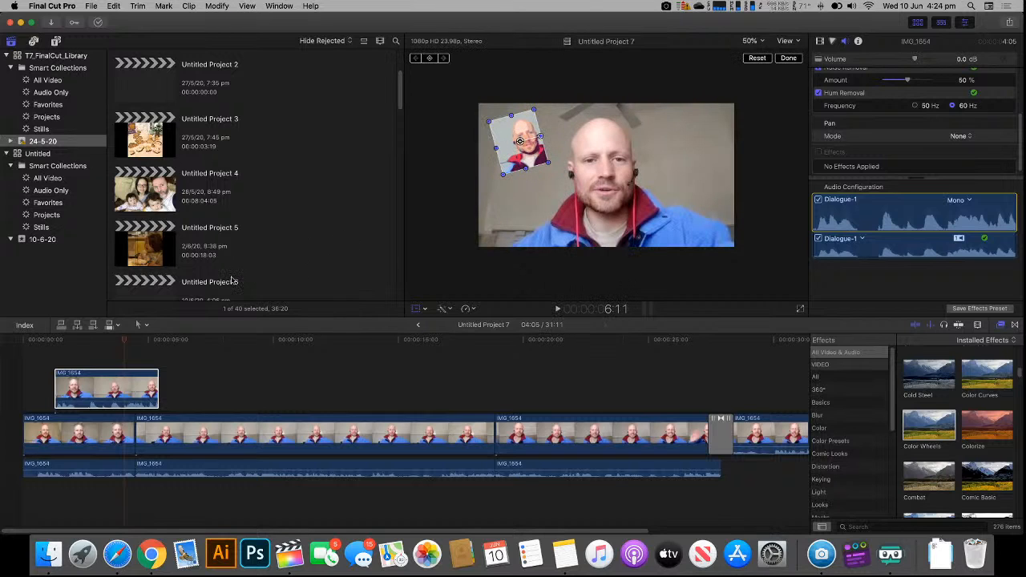
- Add a Hold speed segment to the overlay at about 4:18 and extend the hold until the clip lasts about 22:20
mouse_move(123, 341)
left_mouse_down()
mouse_move(362, 349)
mouse_move(533, 373)
mouse_move(728, 343)
mouse_move(89, 331)
mouse_move(142, 335)
left_mouse_up()
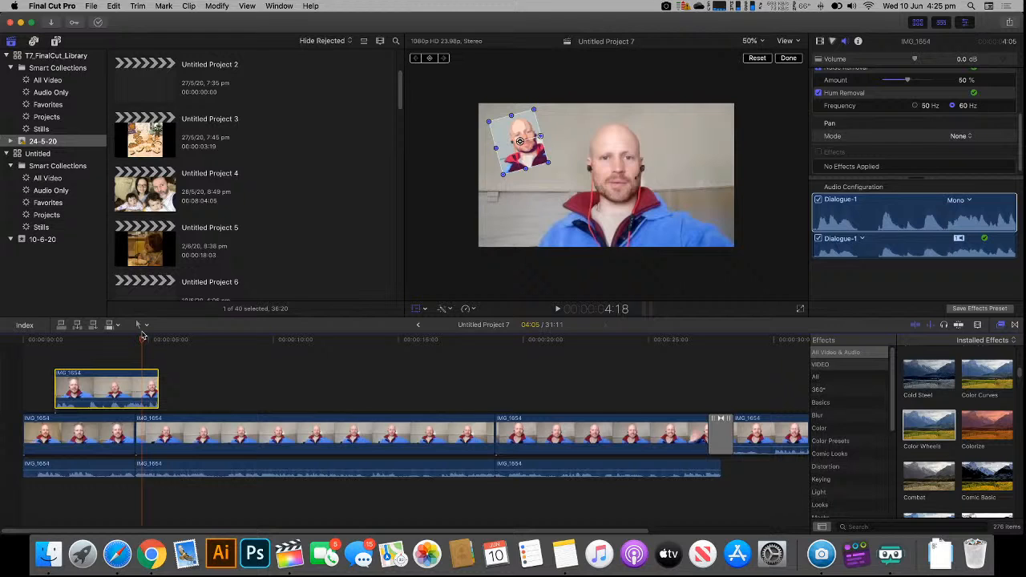
left_click(467, 309)
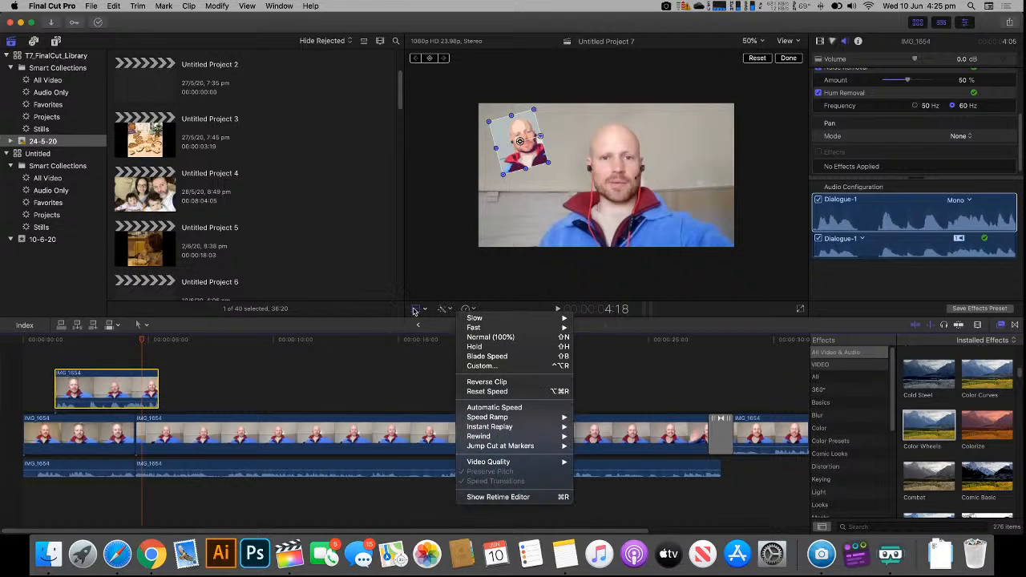
left_click(427, 311)
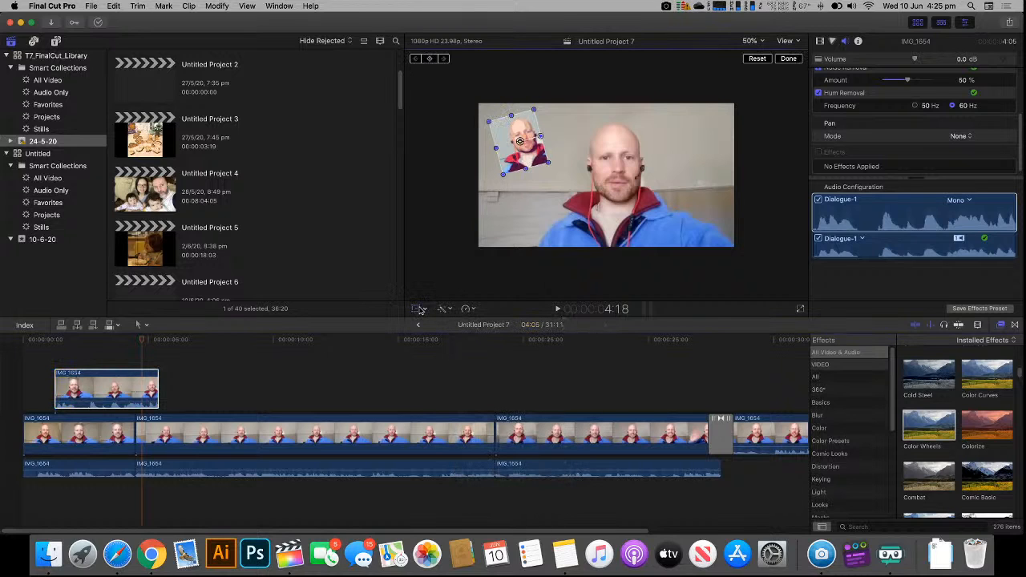
left_click(427, 311)
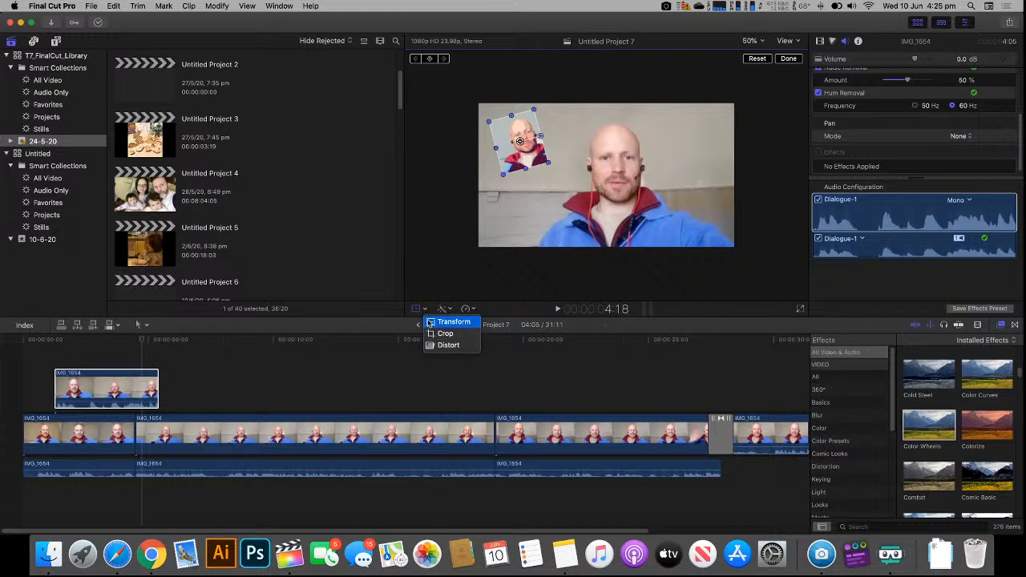
left_click(471, 310)
mouse_move(485, 322)
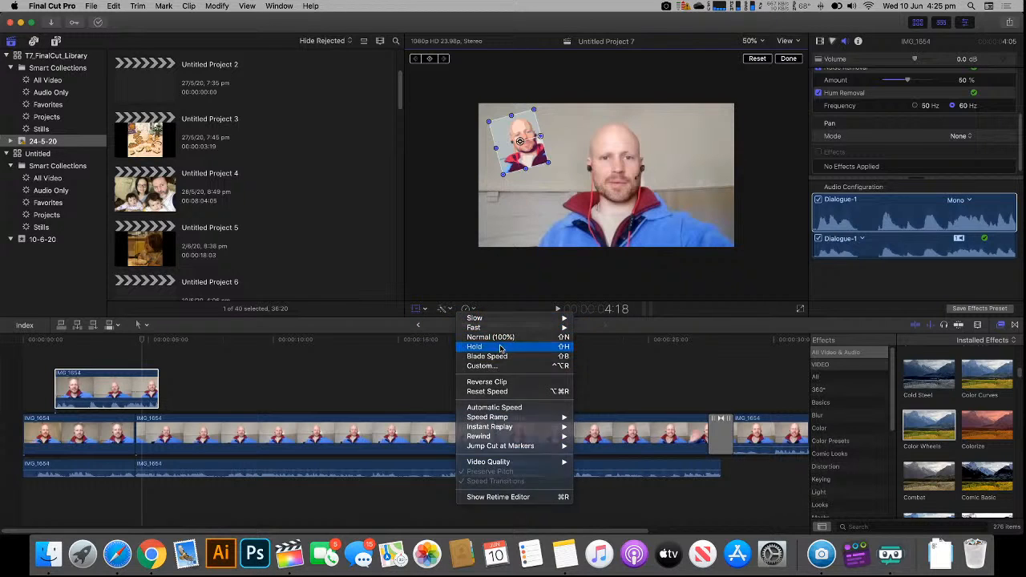
left_click(500, 347)
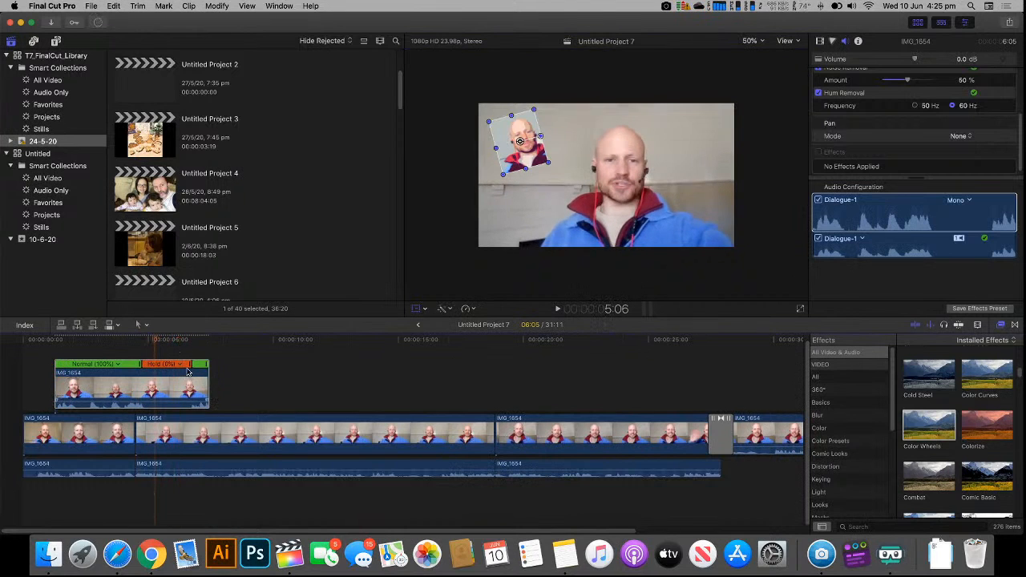
left_click_drag(190, 366, 601, 366)
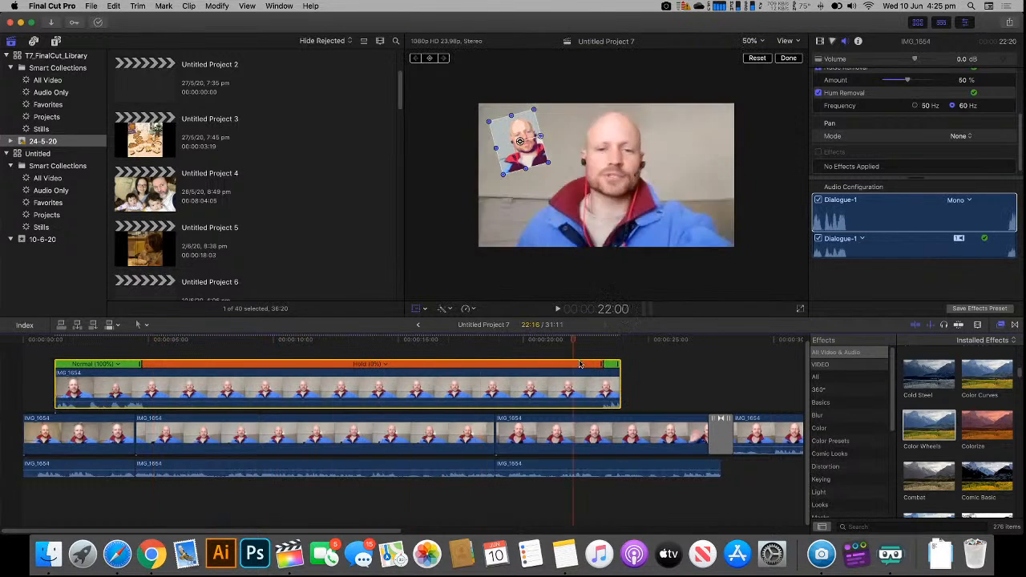
- Review the remaining retiming options and undo the Hold speed segment on the overlay clip
left_click(471, 310)
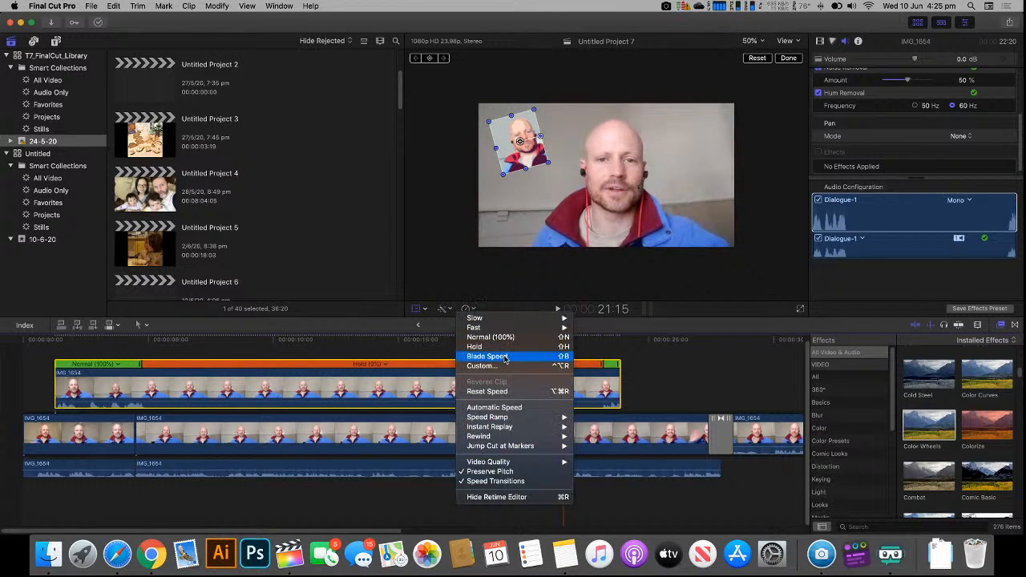
mouse_move(496, 419)
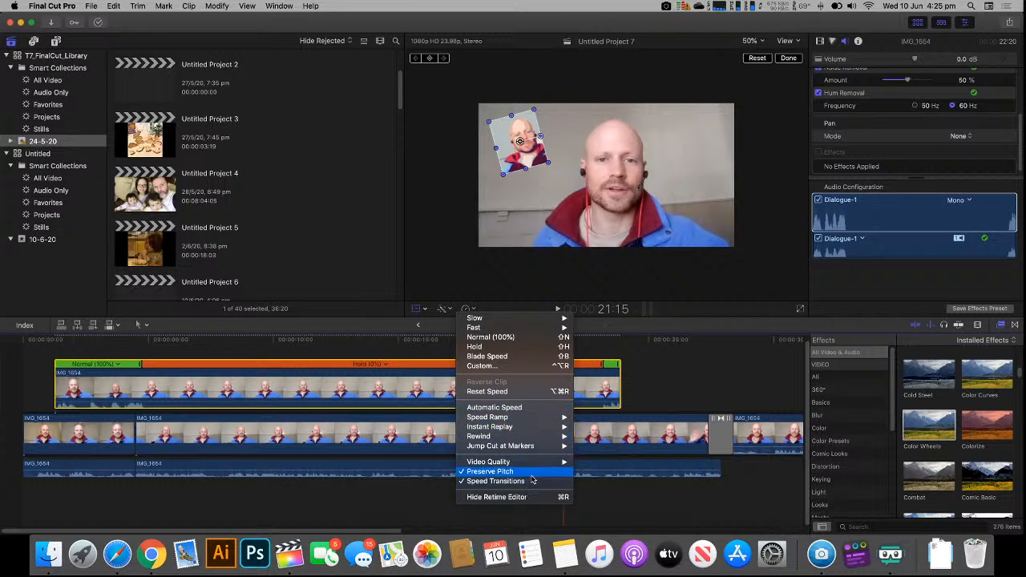
left_click(605, 387)
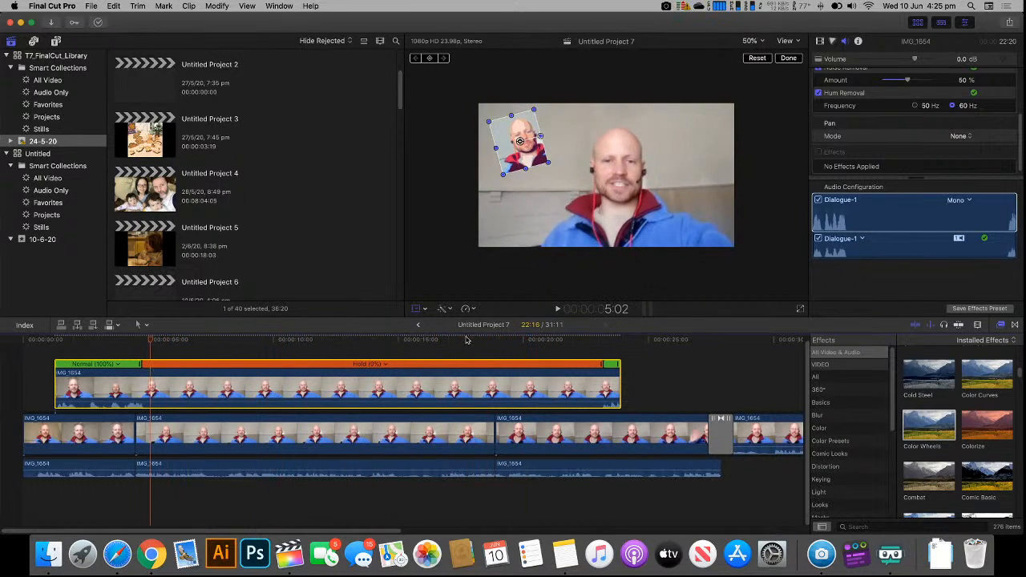
key("super+z")
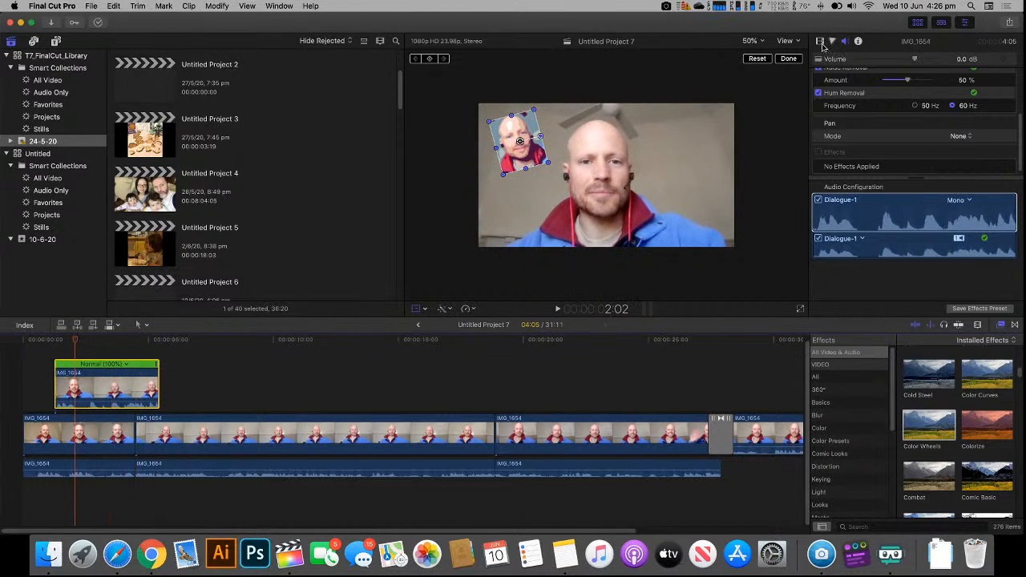
- Review the overlay's Comic Cool, Transform, Crop and Distort settings and scrub from the clip's start to about 4:14
scroll(848, 86, "up", 4)
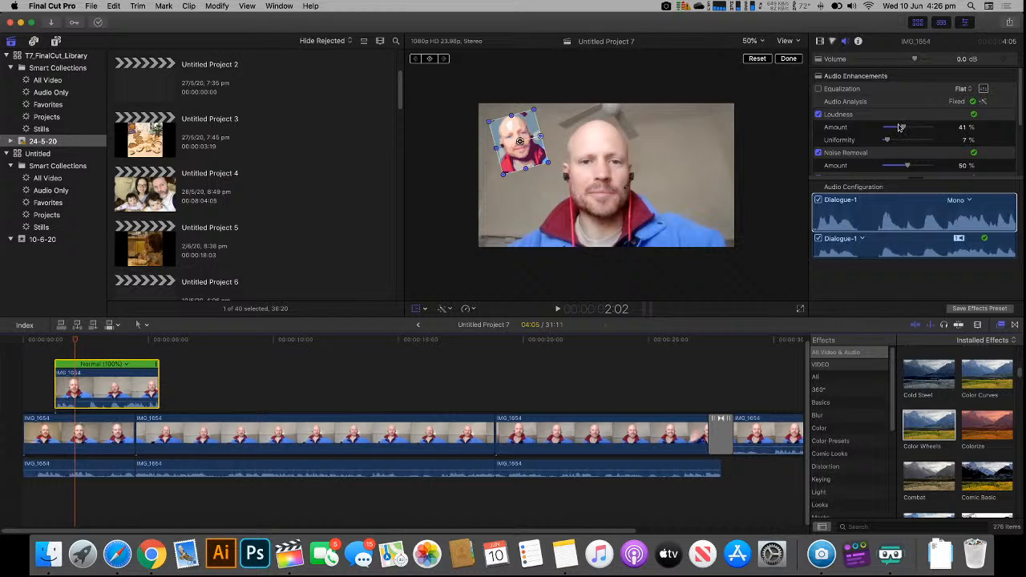
key("ctrl+shift+Tab")
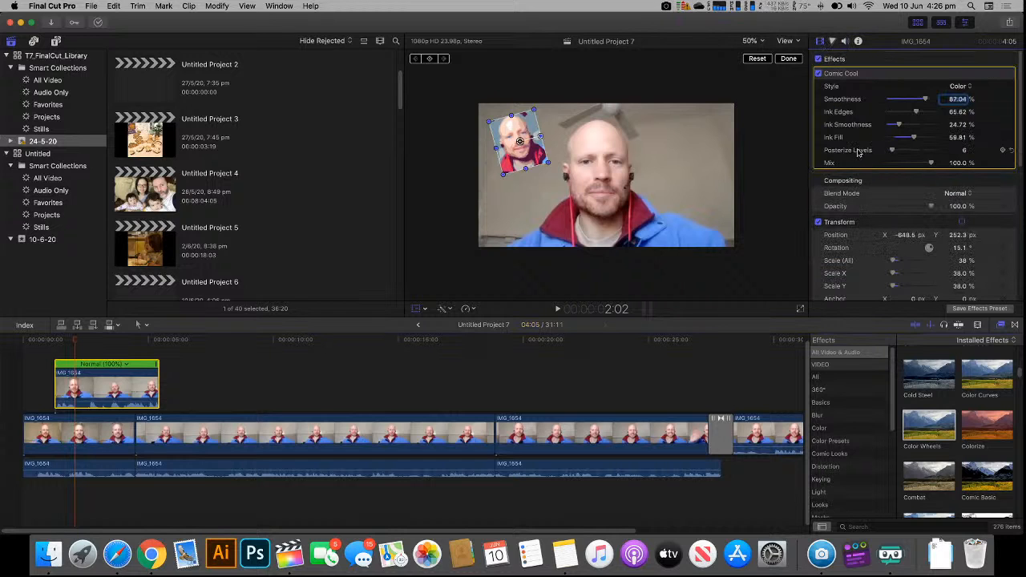
scroll(872, 154, "down", 5)
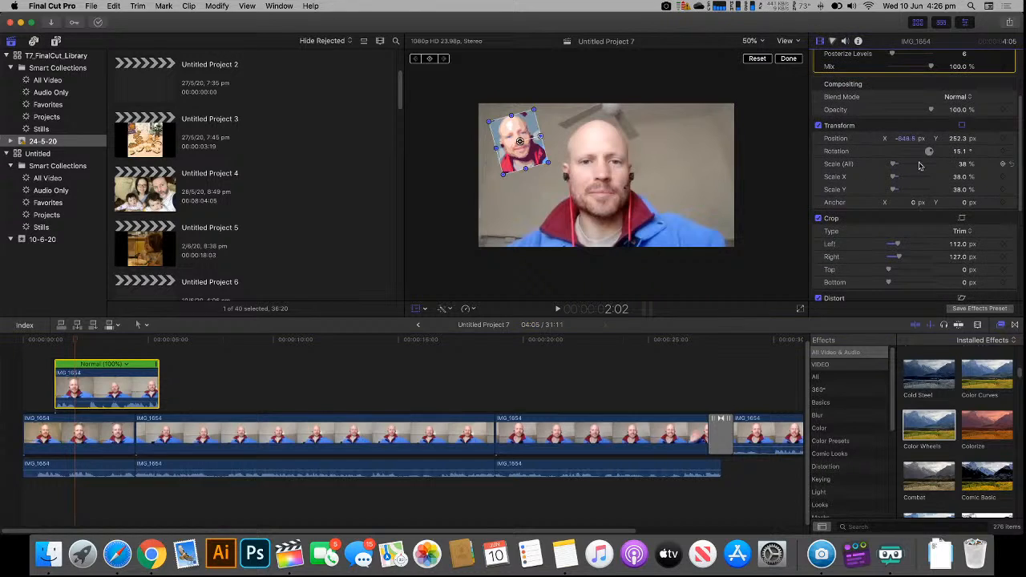
left_click(58, 343)
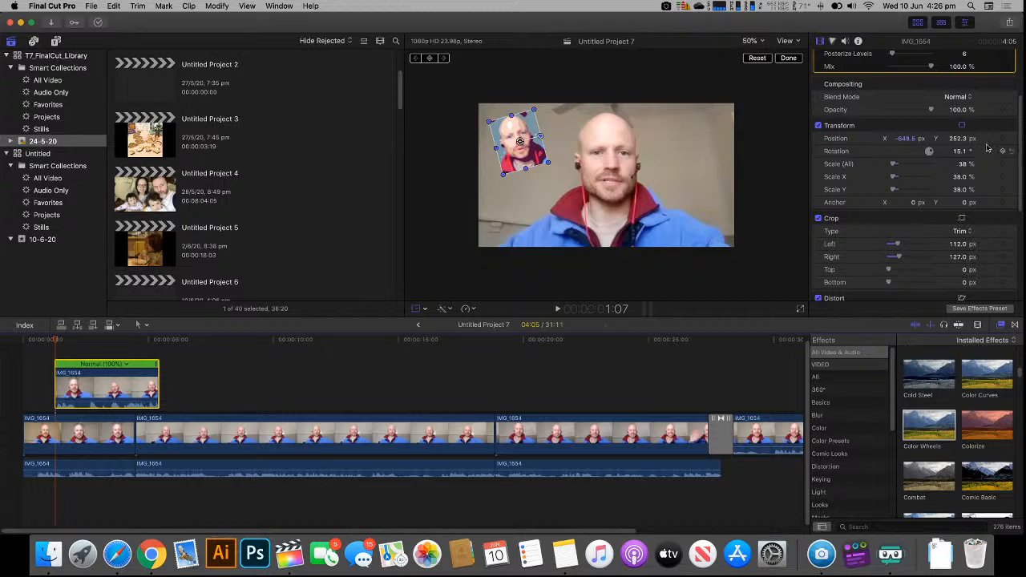
scroll(987, 222, "down", 3)
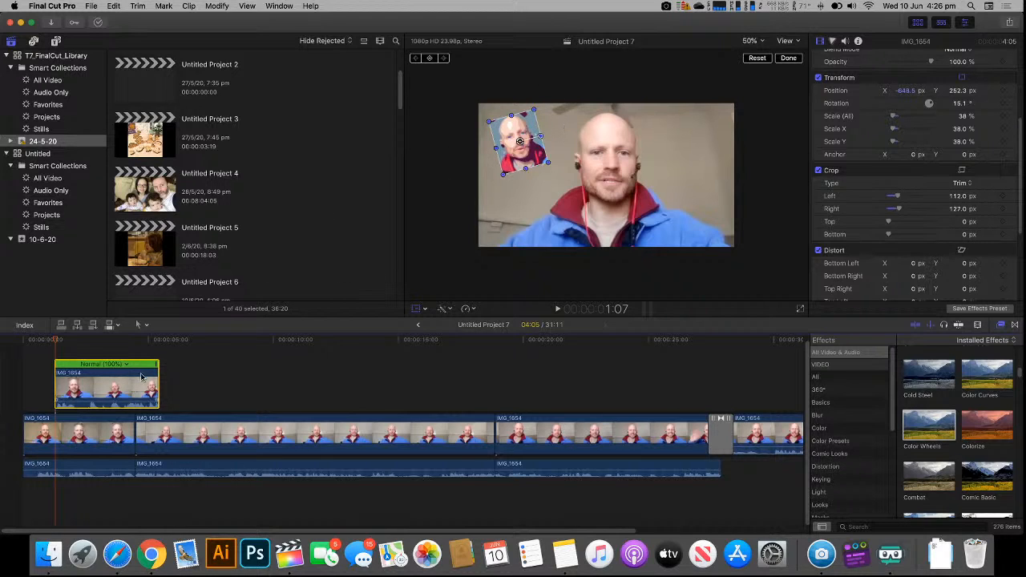
left_click_drag(54, 340, 138, 344)
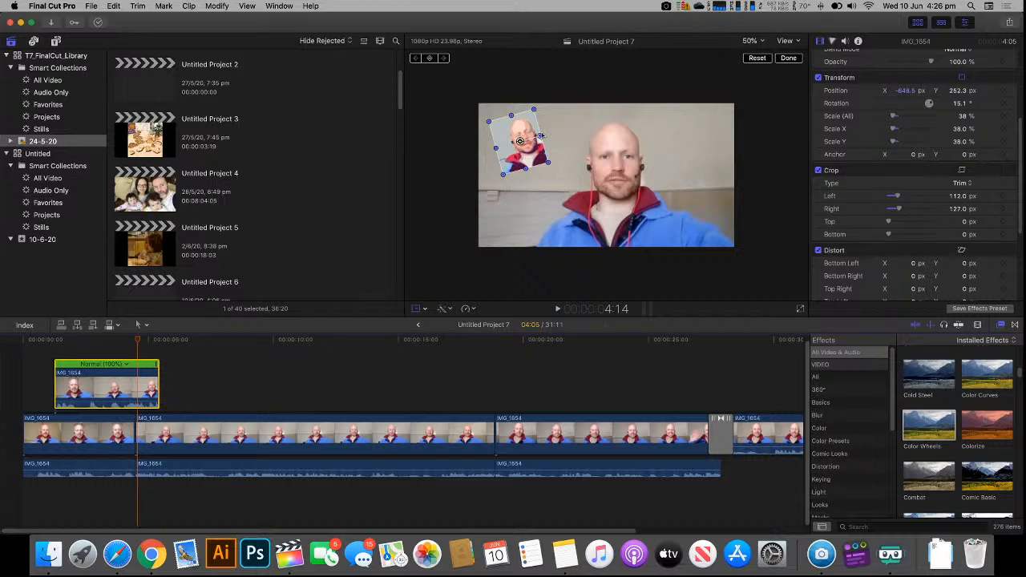
- Keyframe the overlay's Position and Scale at 1:09, and at 5:08 move it to the frame's upper right and scale it to 71%
left_click_drag(141, 342, 57, 347)
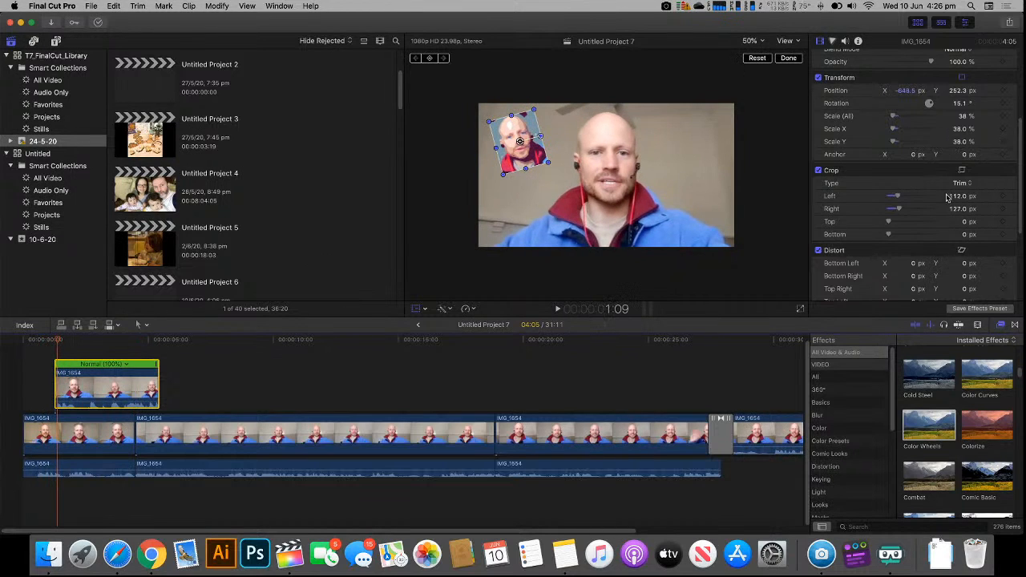
scroll(905, 160, "up", 3)
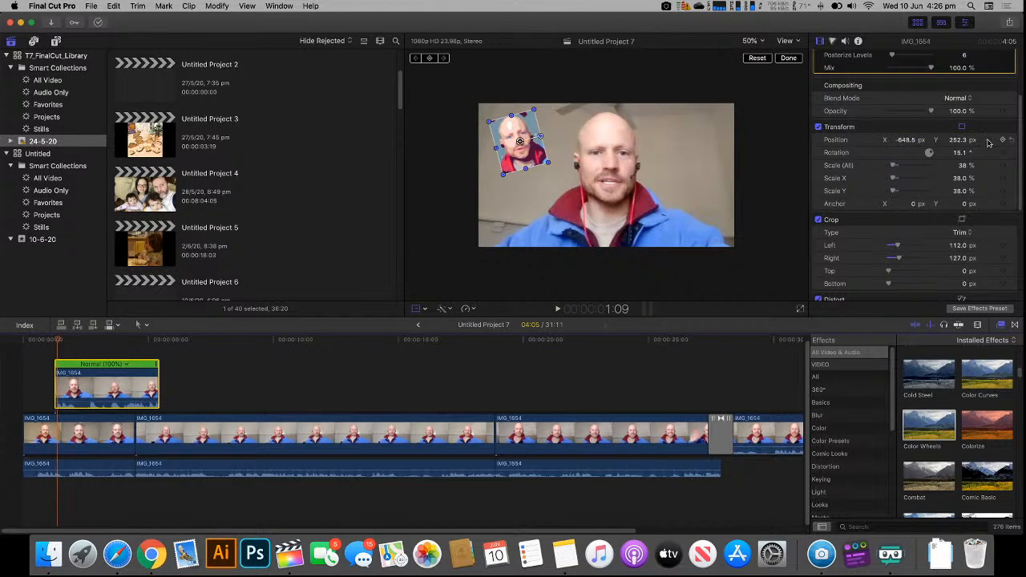
left_click(1002, 140)
left_click(1003, 165)
left_click_drag(58, 342, 157, 359)
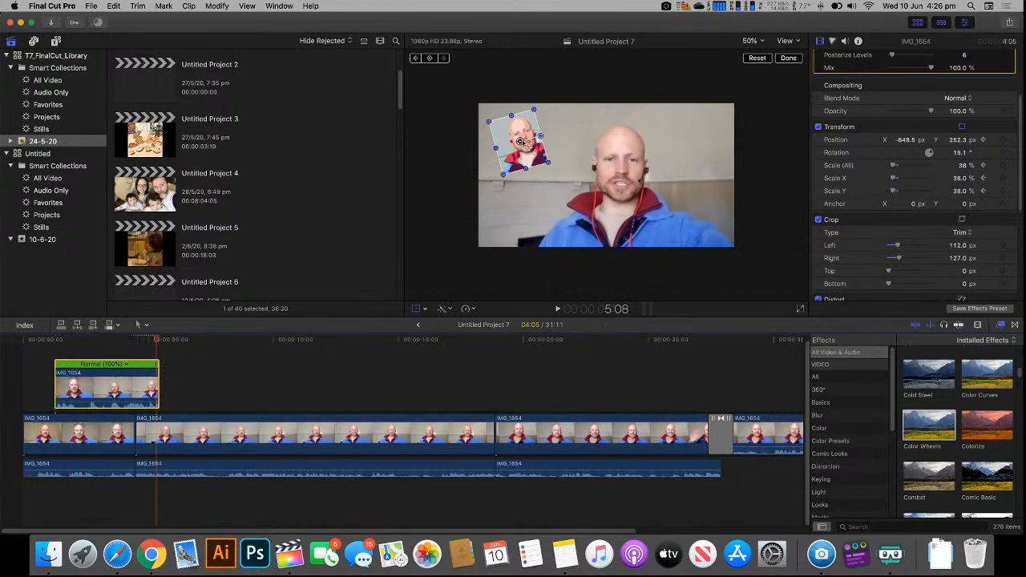
left_click_drag(521, 141, 698, 138)
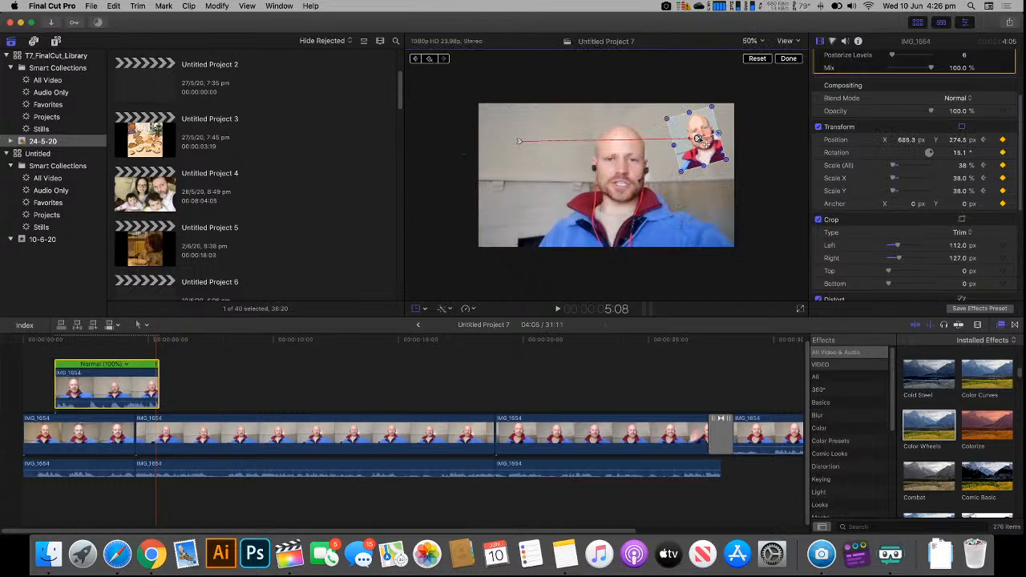
left_click_drag(895, 166, 897, 168)
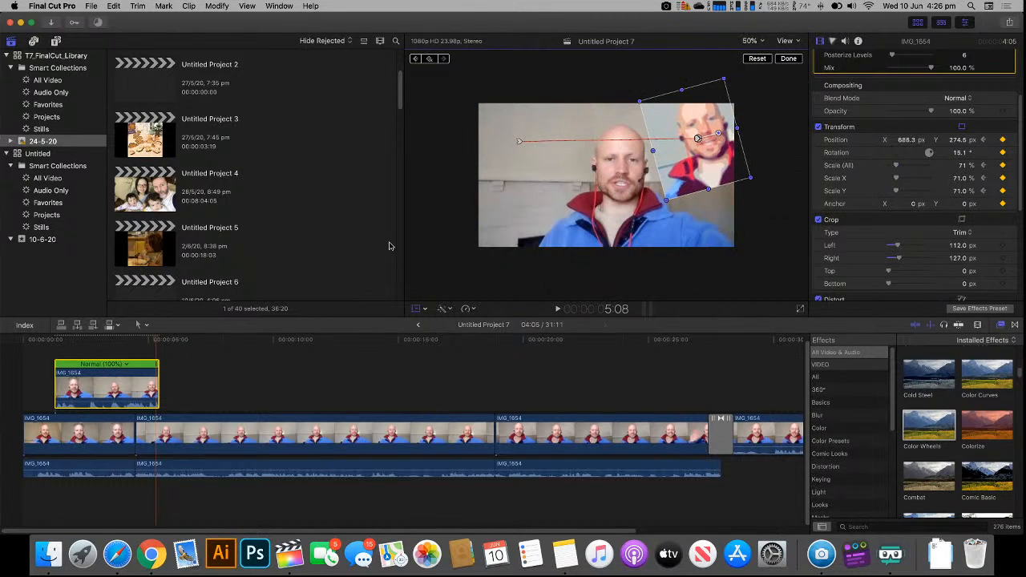
- Bend the overlay's motion path by moving it to X 72.6, Y -43.8 at 3:18 and X 303.3, Y 305.7 at 4:12
left_click_drag(157, 343, 116, 325)
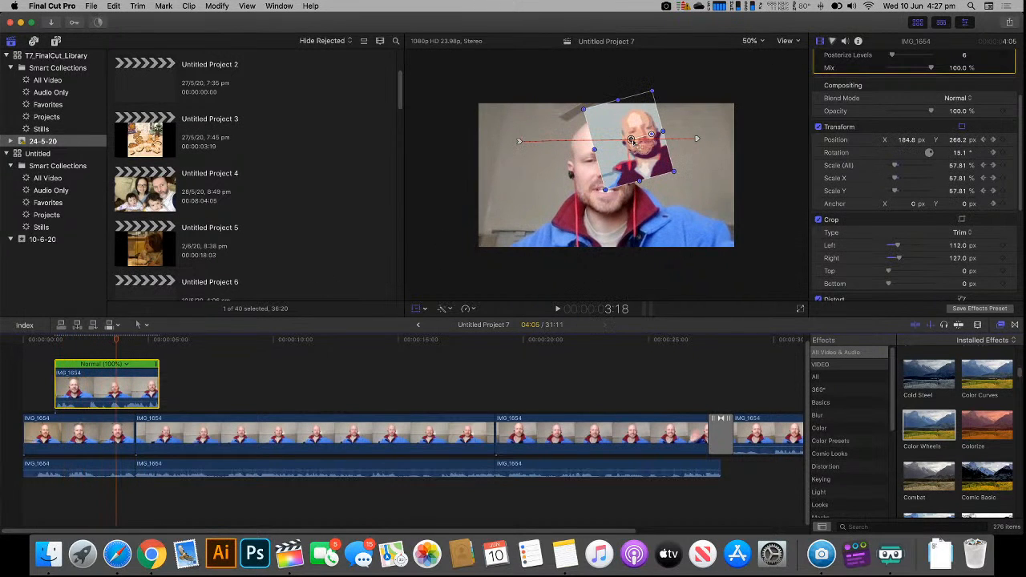
left_click_drag(632, 141, 616, 180)
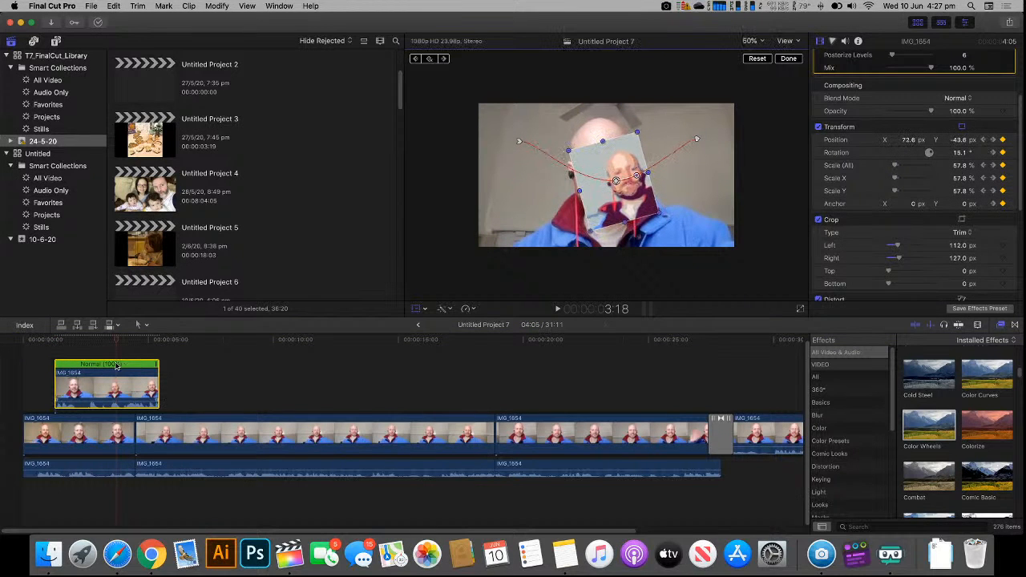
left_click_drag(115, 345, 135, 340)
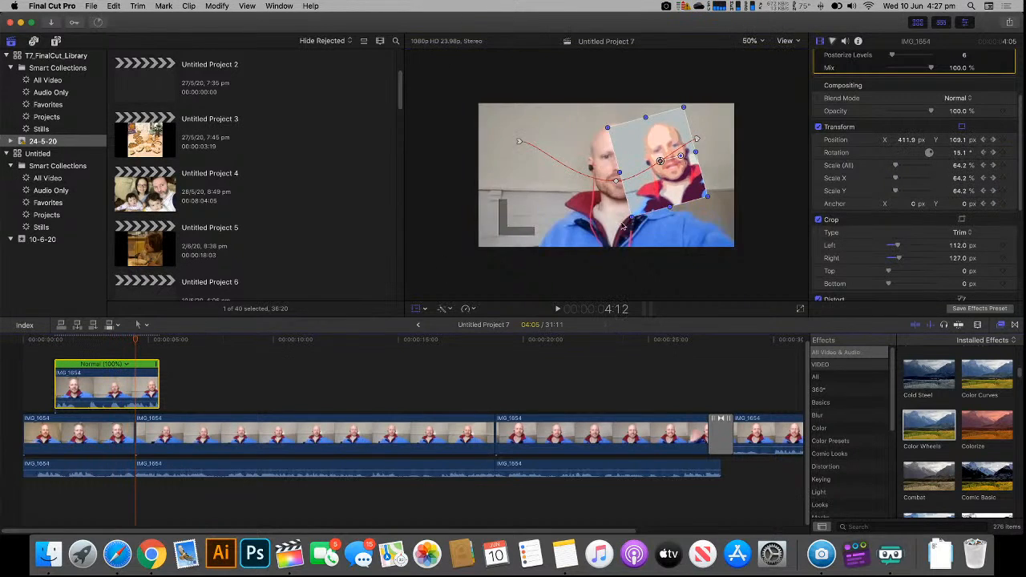
left_click_drag(675, 150, 648, 135)
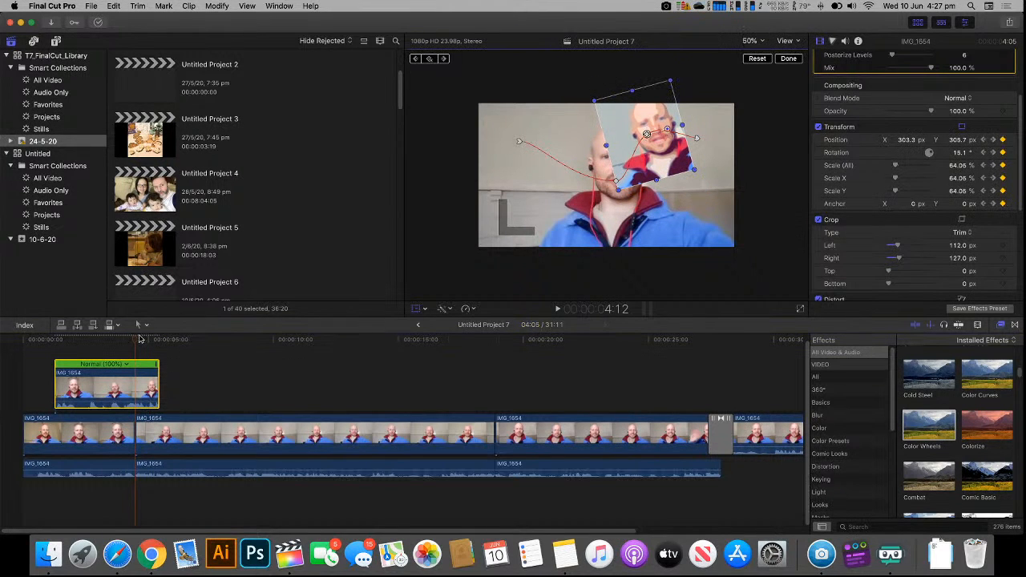
- Move the playhead to about 1:23 and review which Comic Cool, Transform and Crop parameters can be keyframed
left_click_drag(134, 342, 72, 340)
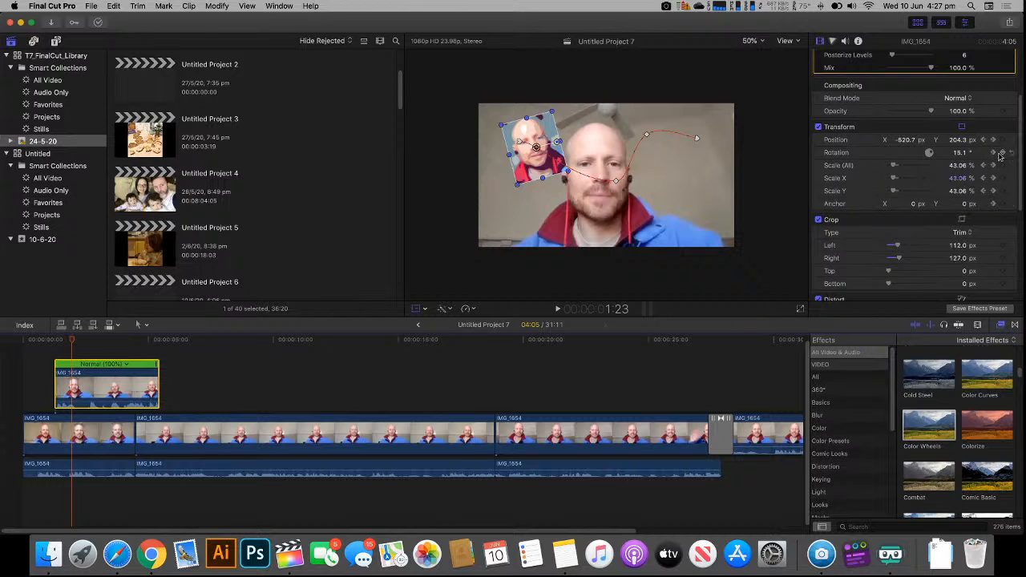
scroll(1002, 157, "up", 4)
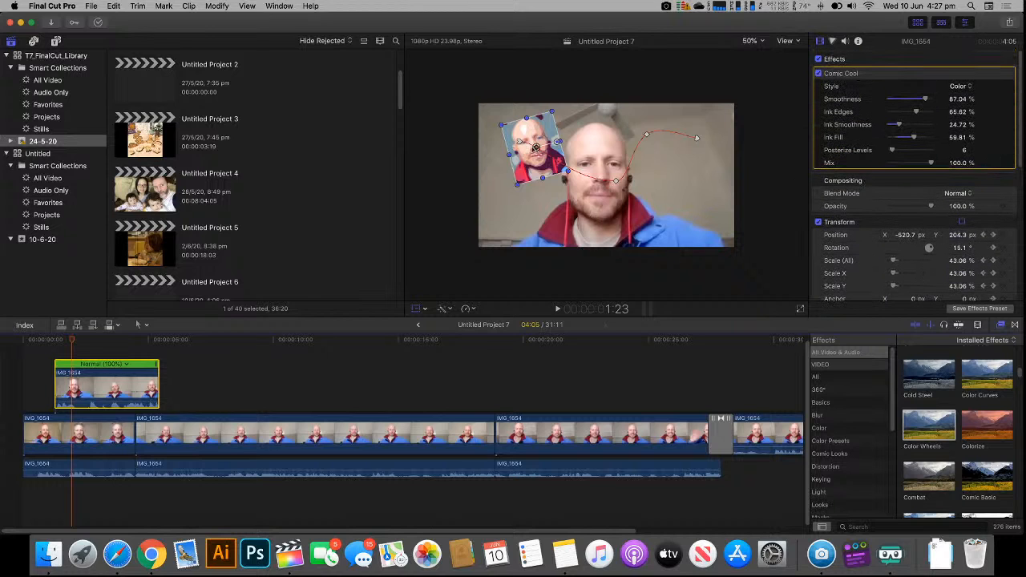
left_click(961, 222)
scroll(908, 253, "down", 1)
scroll(908, 253, "down", 3)
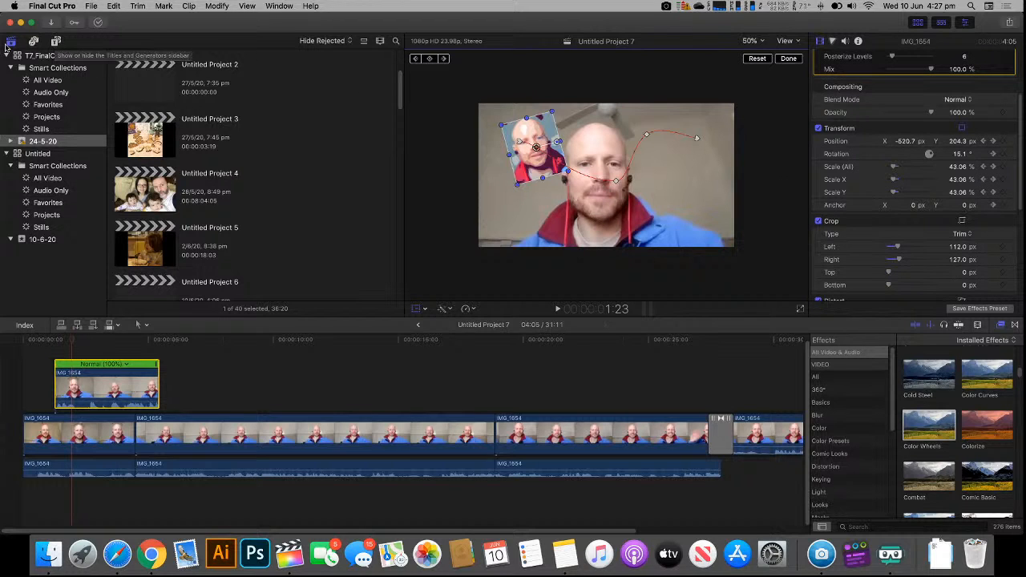
- Browse the installed titles and place a Basic 3D title above the overlay clip, starting at about 1:13
left_click(57, 47)
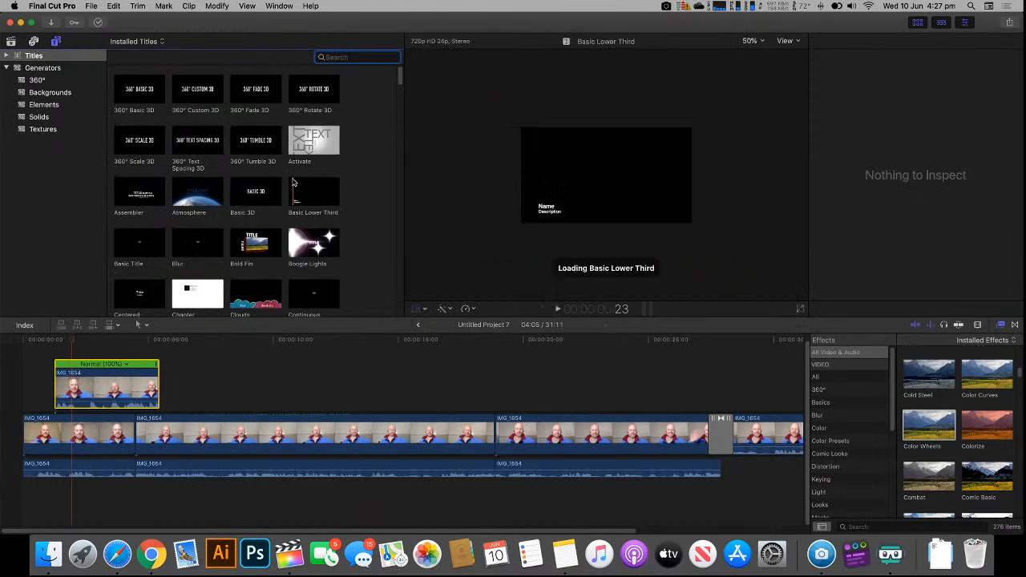
scroll(192, 163, "down", 2)
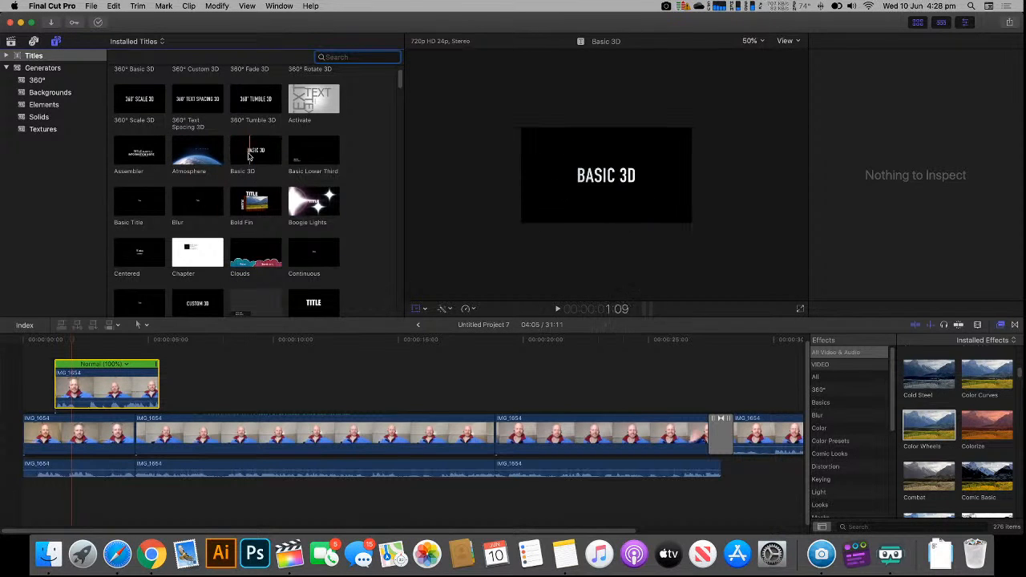
left_click_drag(226, 174, 65, 354)
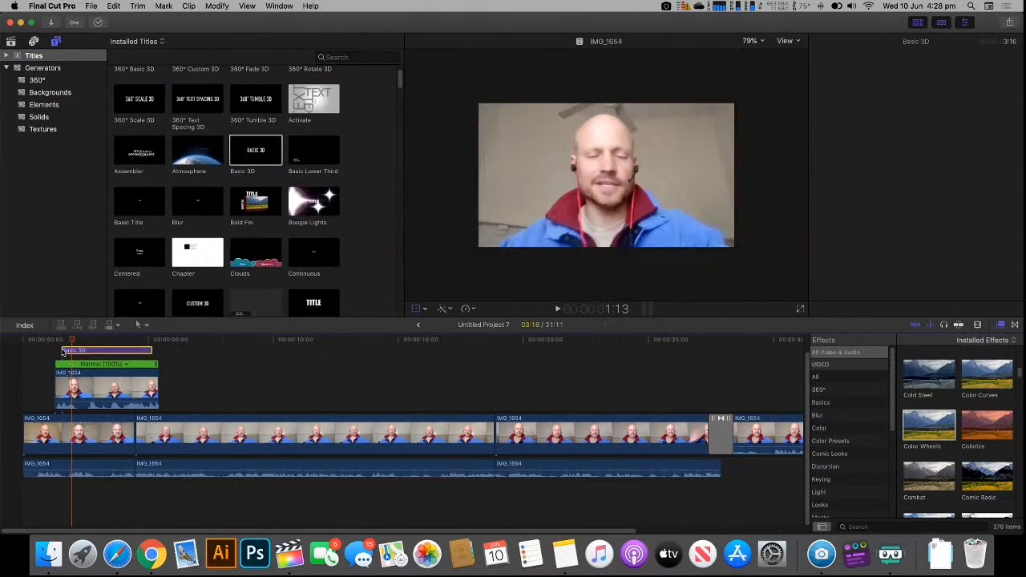
key("shift+t")
key("super+4")
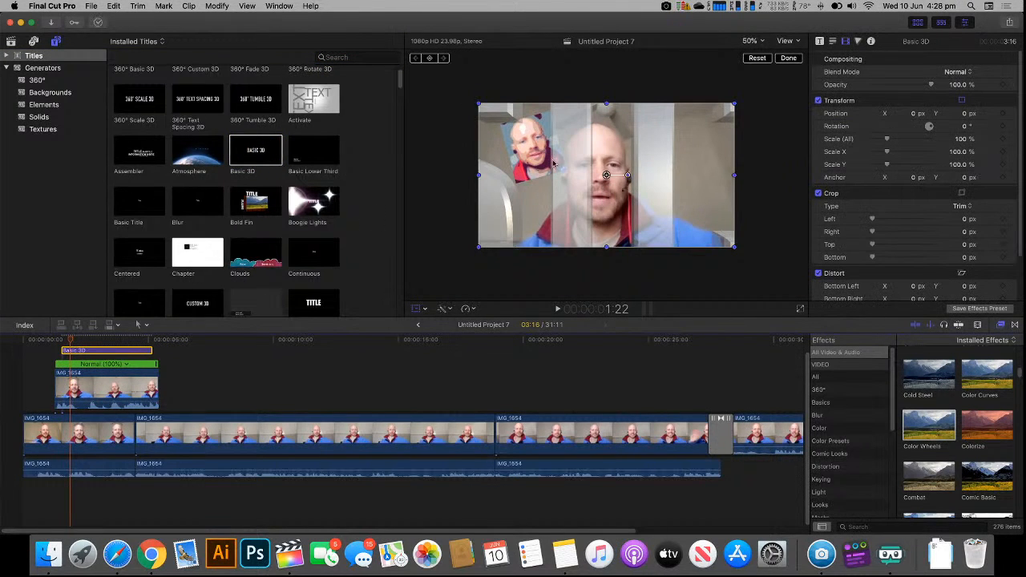
- Look through the Basic 3D title's video and animation parameters and replace its text with the person's nickname
scroll(879, 79, "down", 3)
scroll(878, 79, "up", 3)
left_click(820, 41)
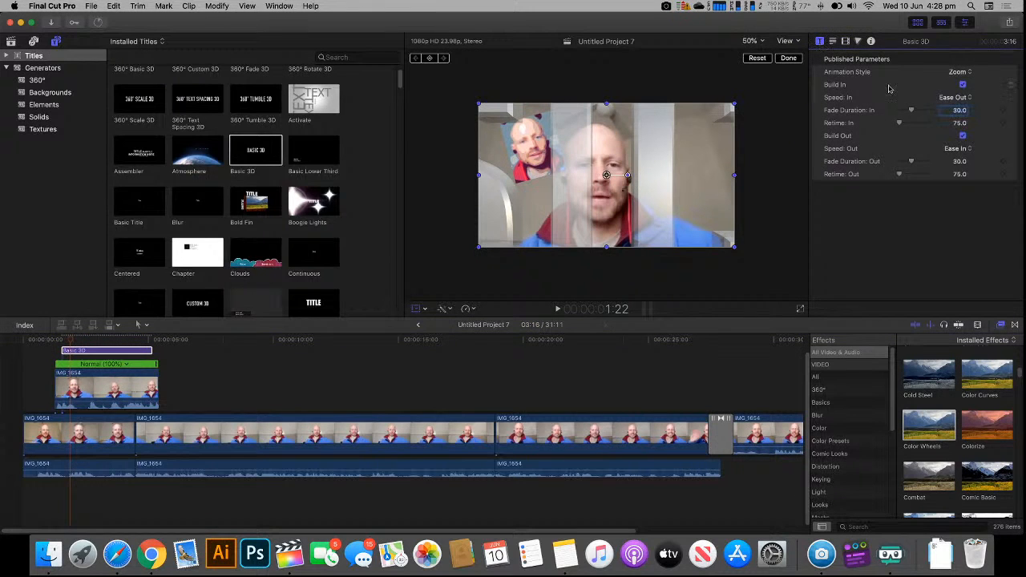
left_click(832, 42)
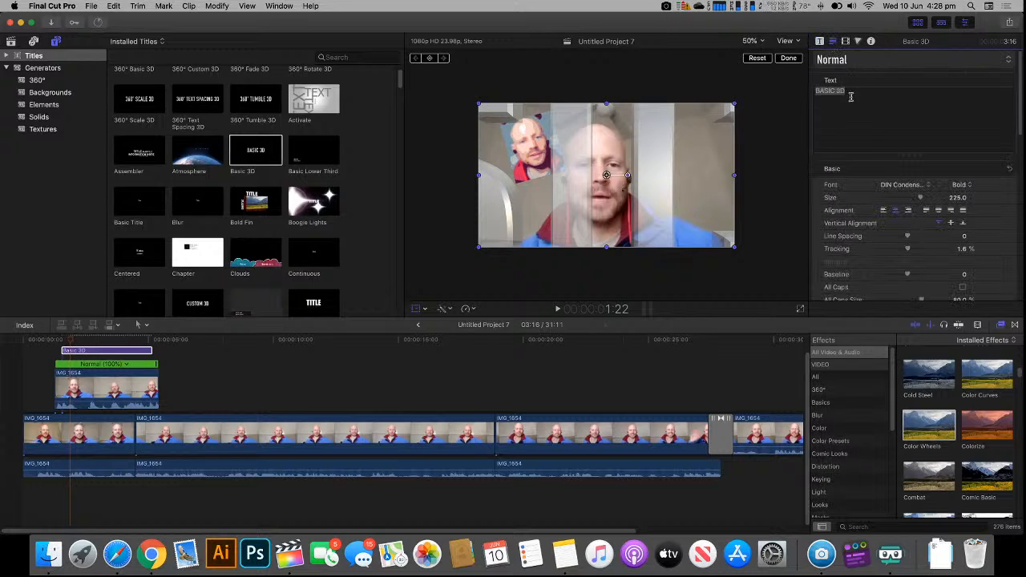
triple_click(851, 96)
type("Robb")
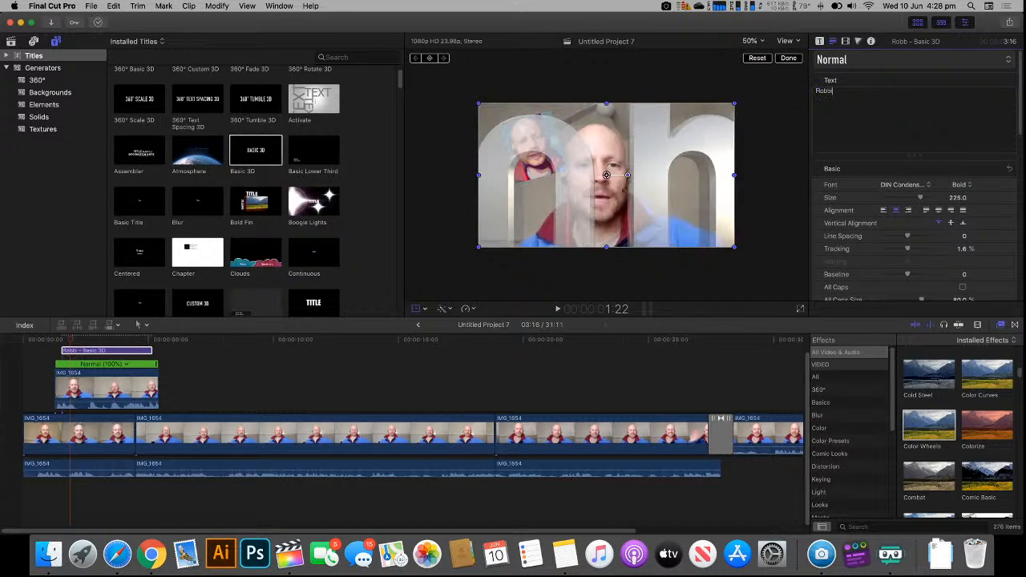
type("ieeeee")
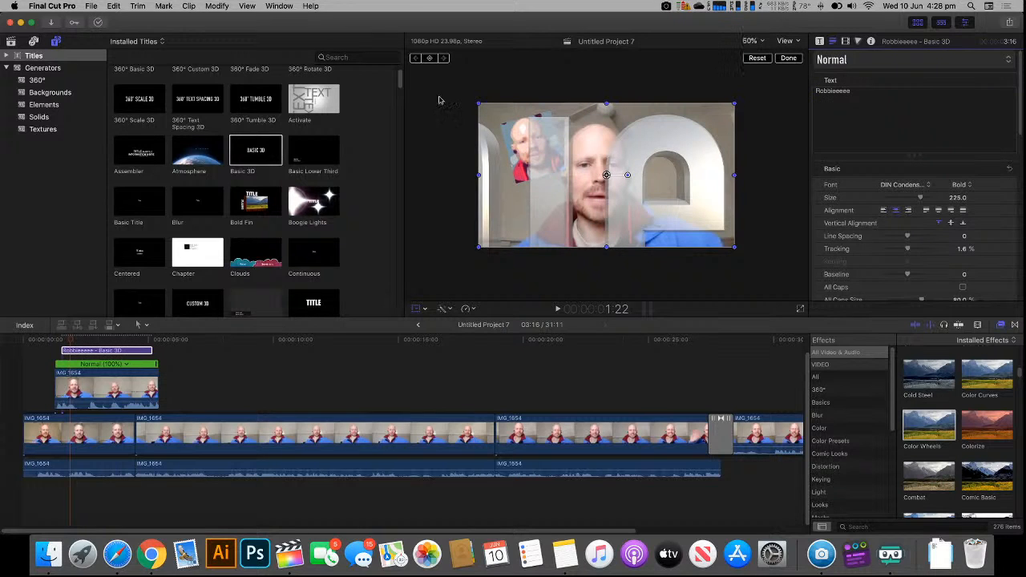
- Play the animated title and moving overlay twice from about 1:09
left_click(58, 342)
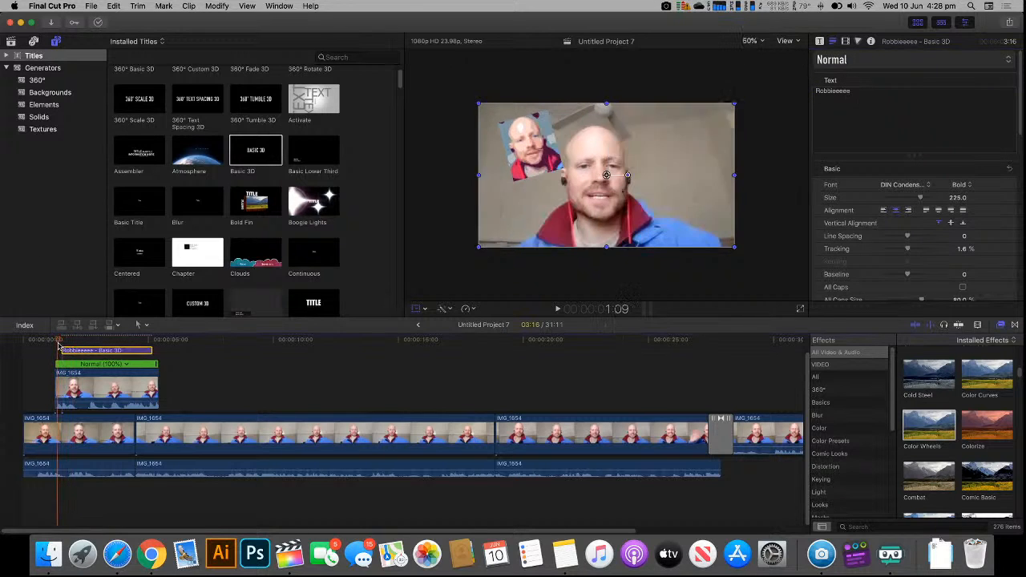
key("space")
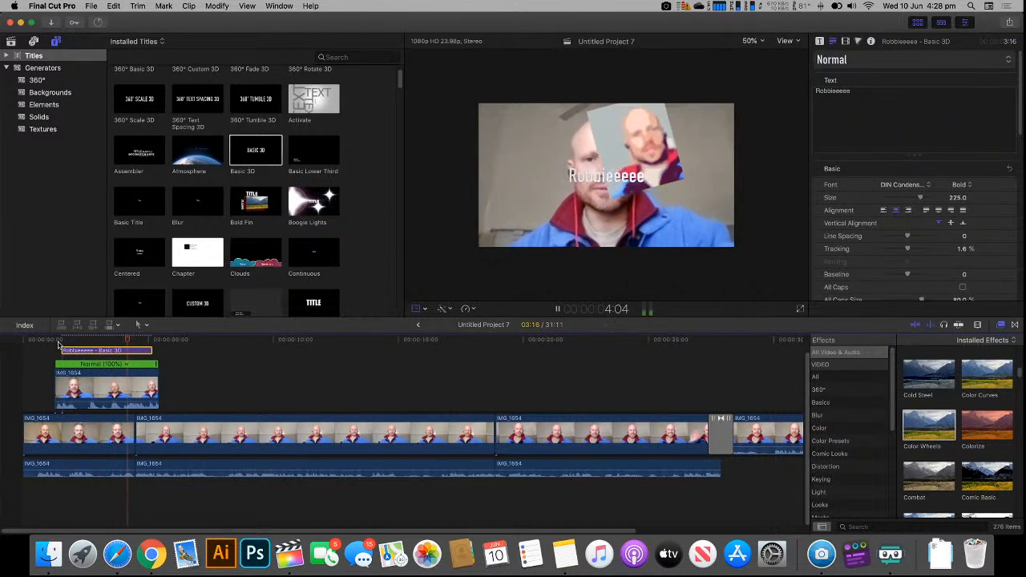
key("space")
key("shift+t")
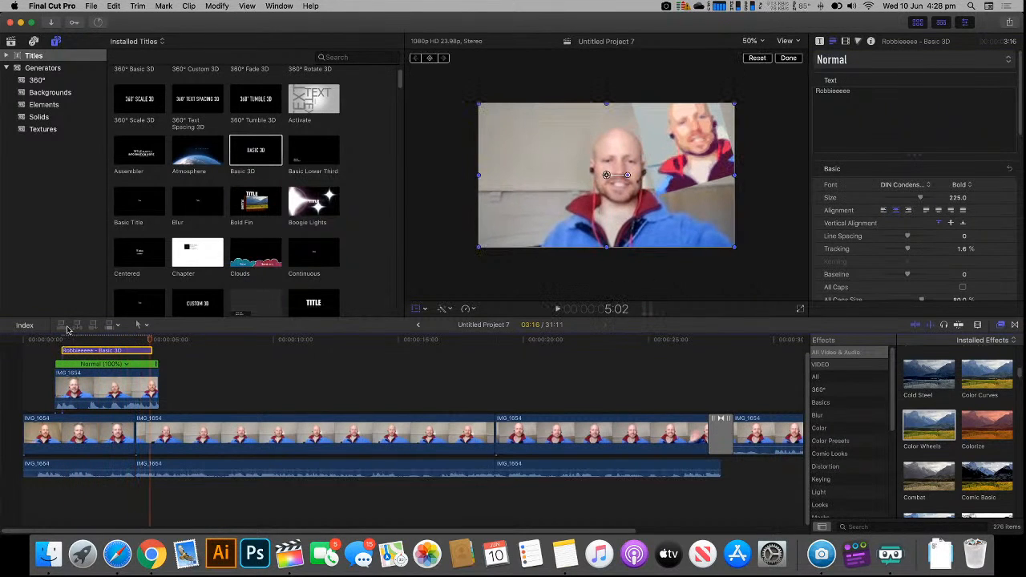
left_click_drag(149, 341, 57, 343)
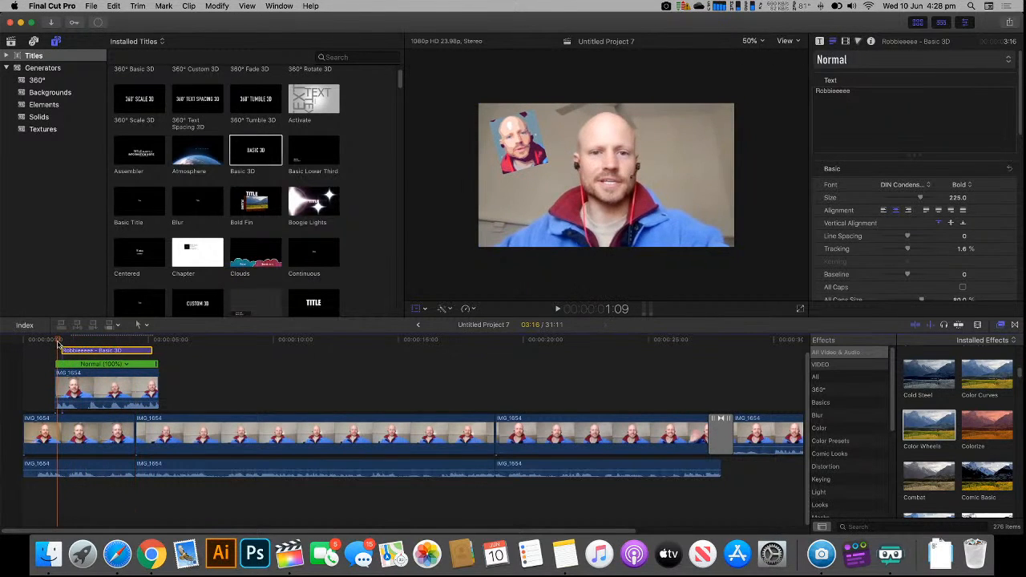
key("space")
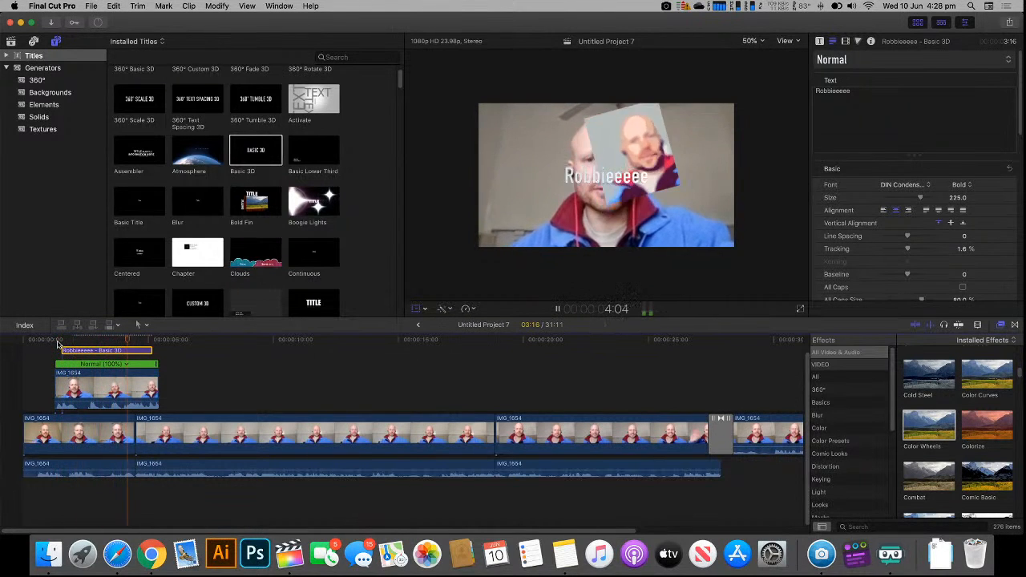
- Replay the animated Basic 3D title with the moving overlay from its start, checking a frame at about 3:04
key("space")
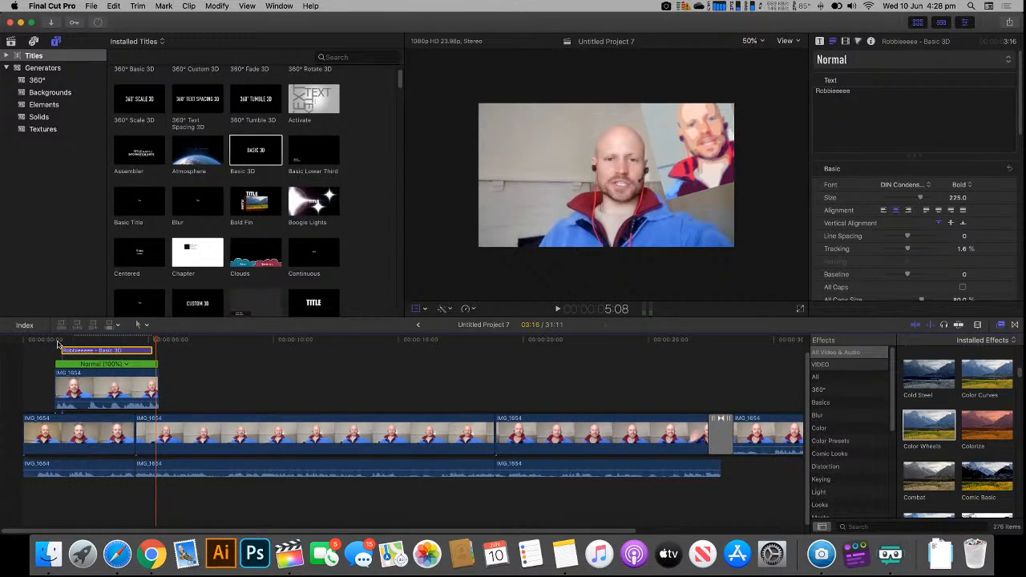
left_click(156, 342)
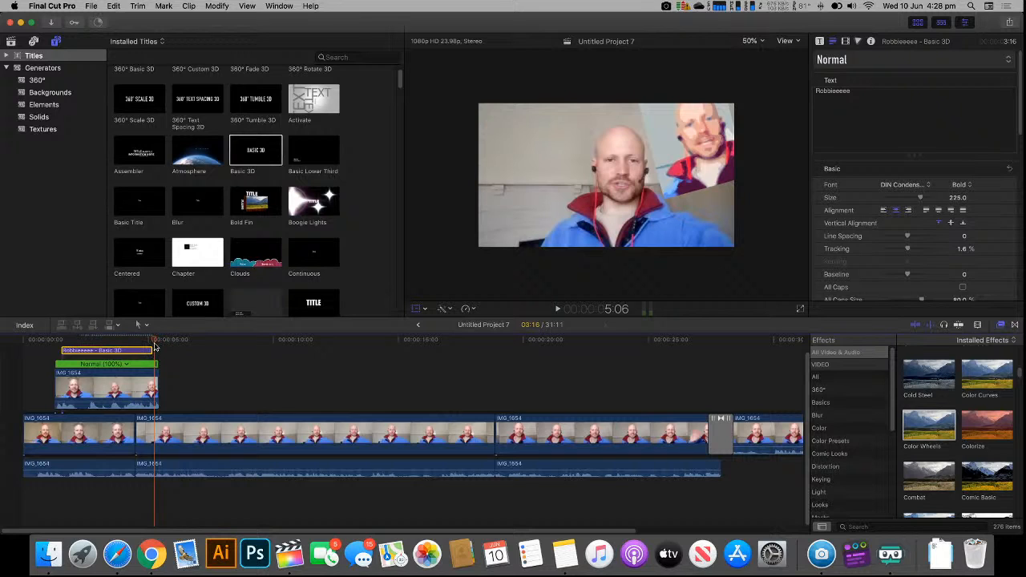
left_click(101, 341)
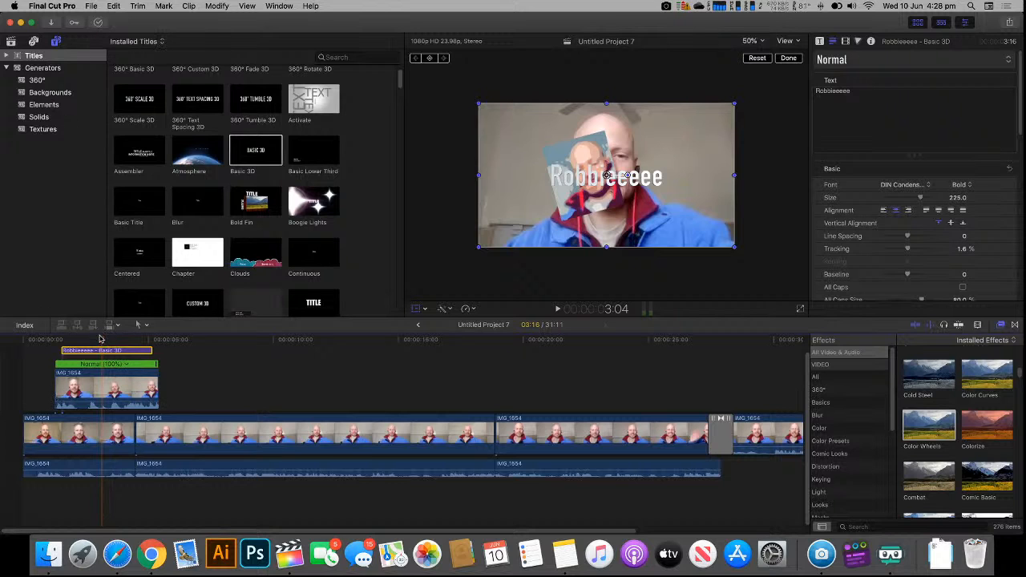
left_click(57, 344)
key("space")
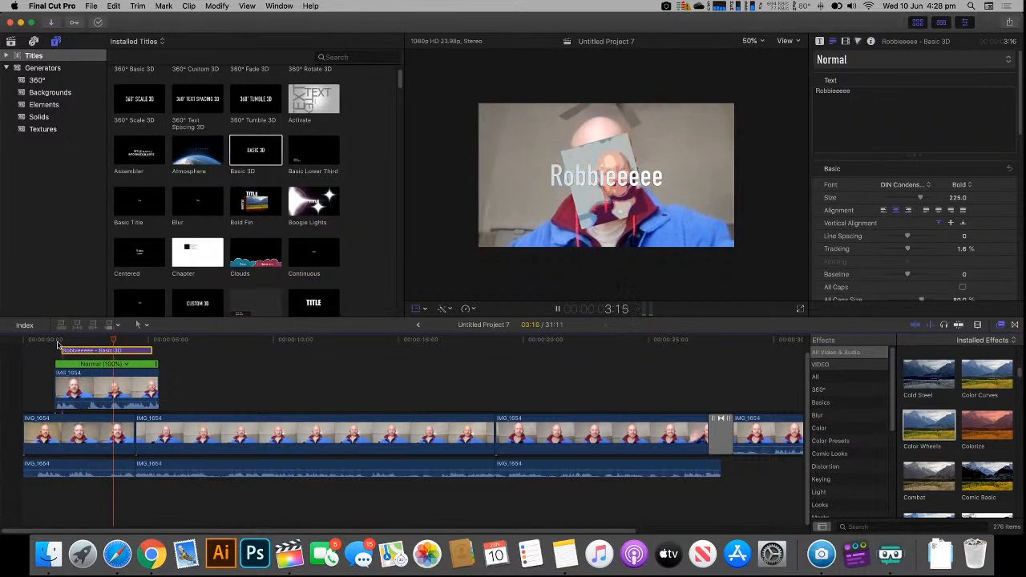
key("space")
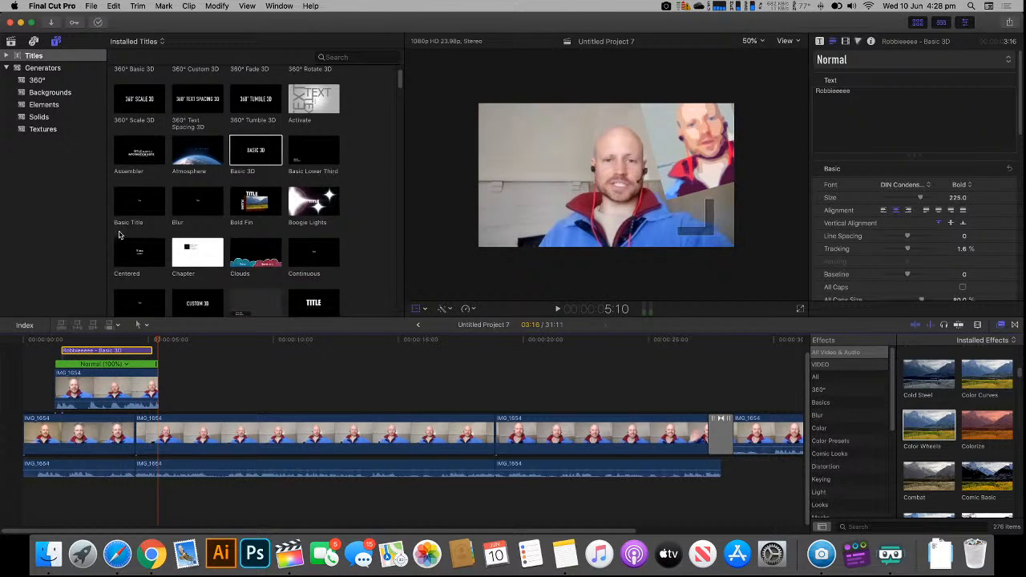
- Browse the installed titles, place a Far Far Away title above the Basic 3D title at about 1:20, and preview it at 2:21
scroll(187, 210, "down", 10)
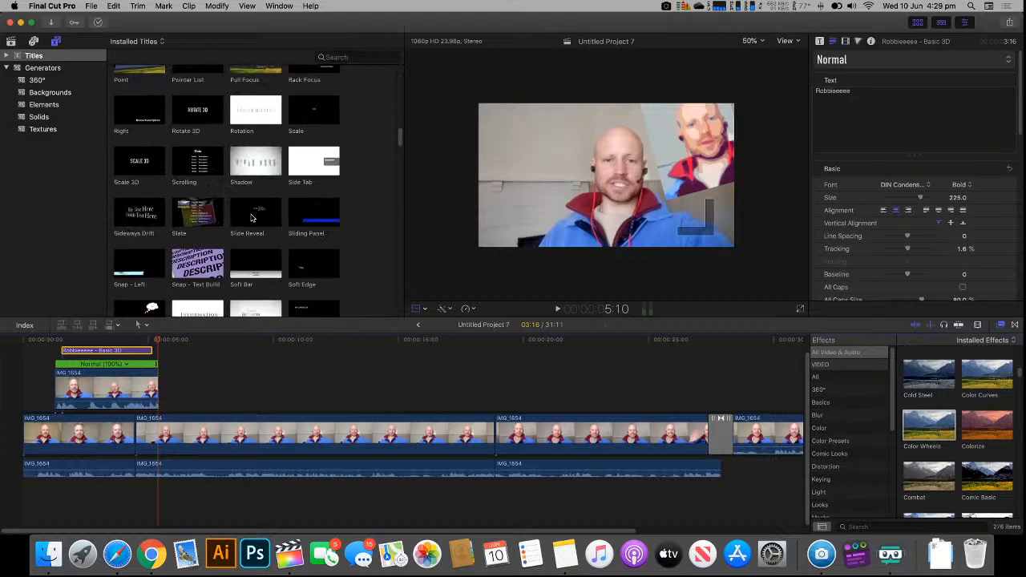
scroll(251, 217, "down", 5)
scroll(253, 220, "up", 6)
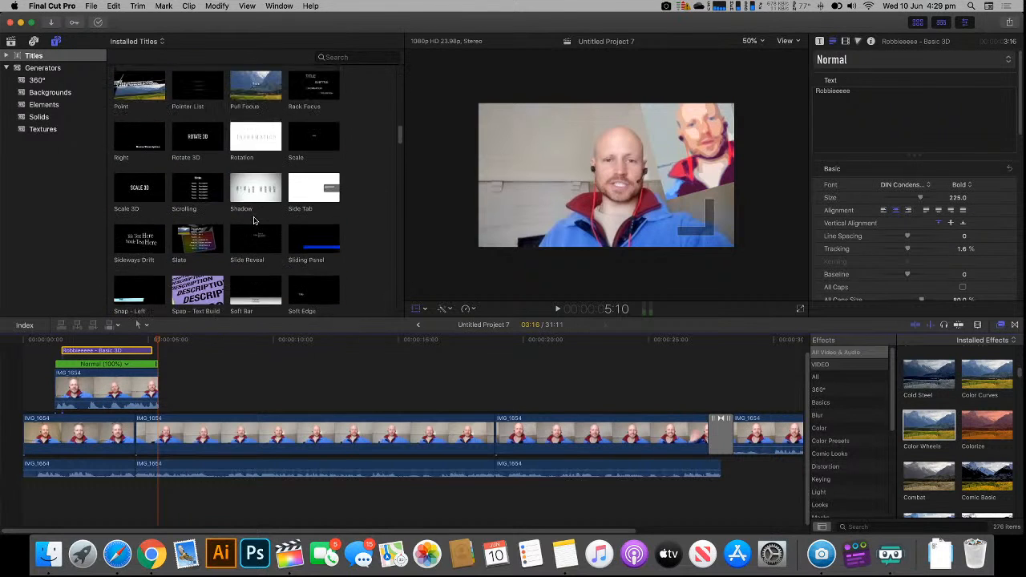
scroll(253, 219, "up", 10)
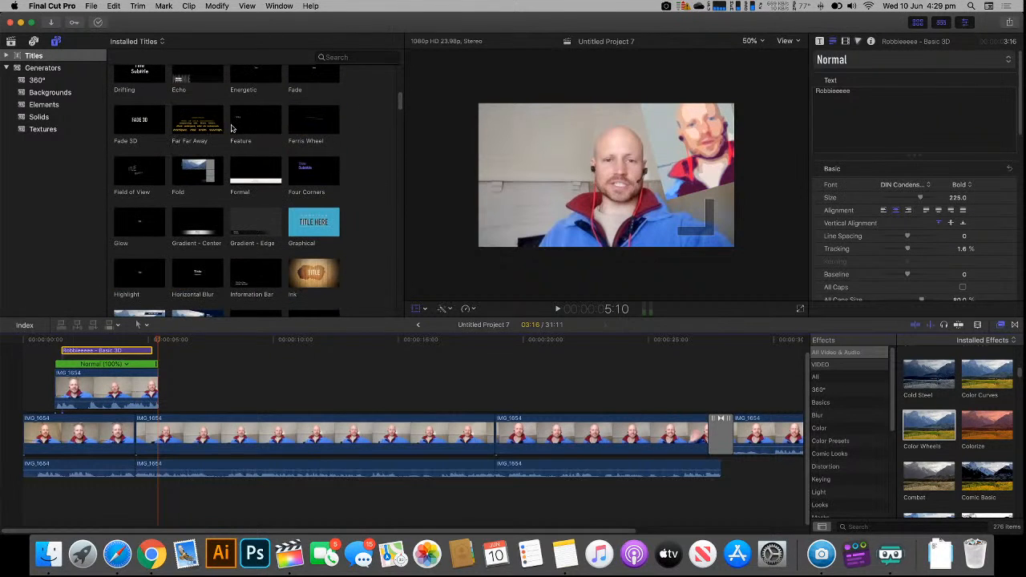
left_click_drag(204, 126, 71, 365)
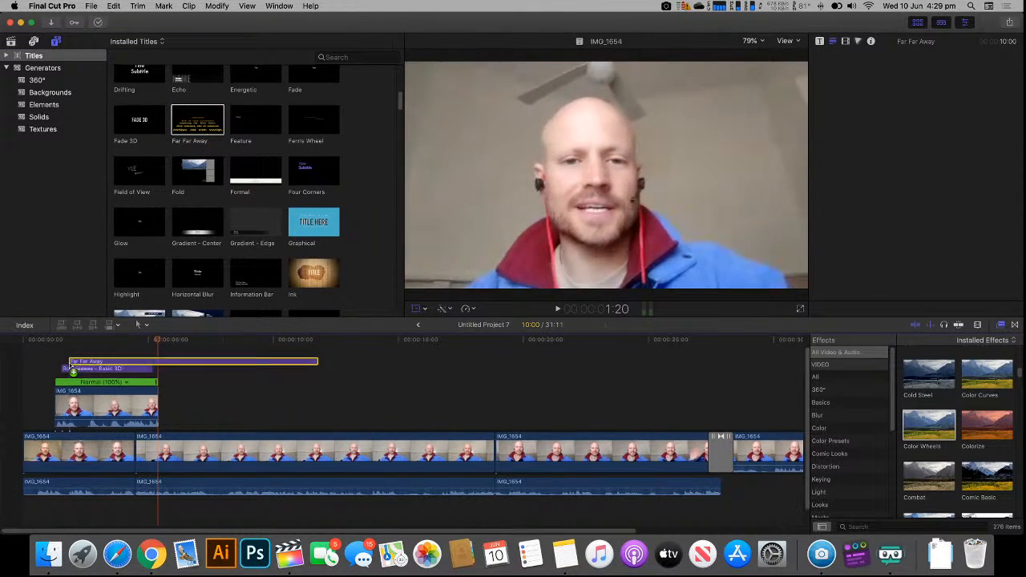
left_click(94, 355)
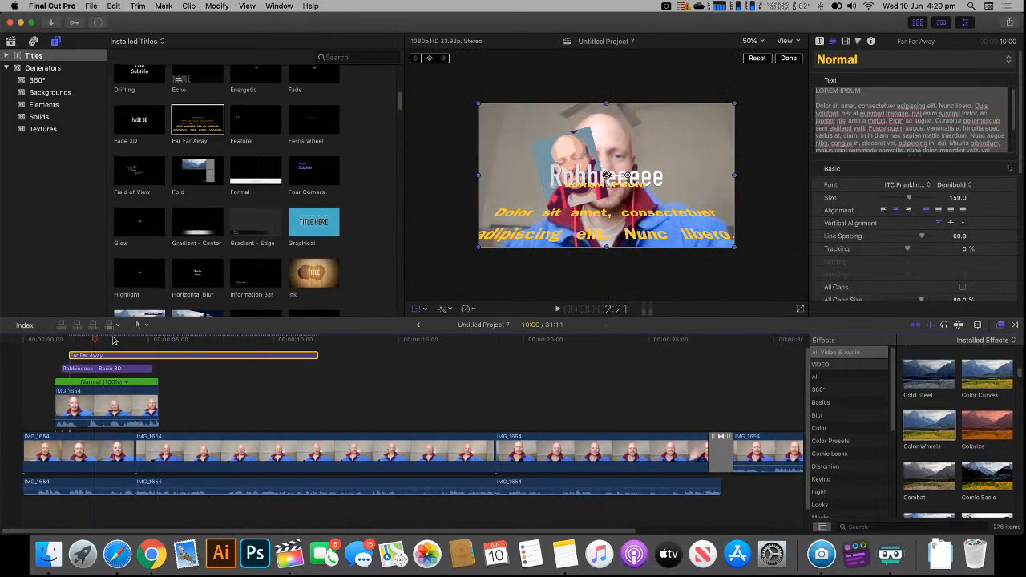
- Check the rendering progress in the Background Tasks window, then close the window
left_click(98, 23)
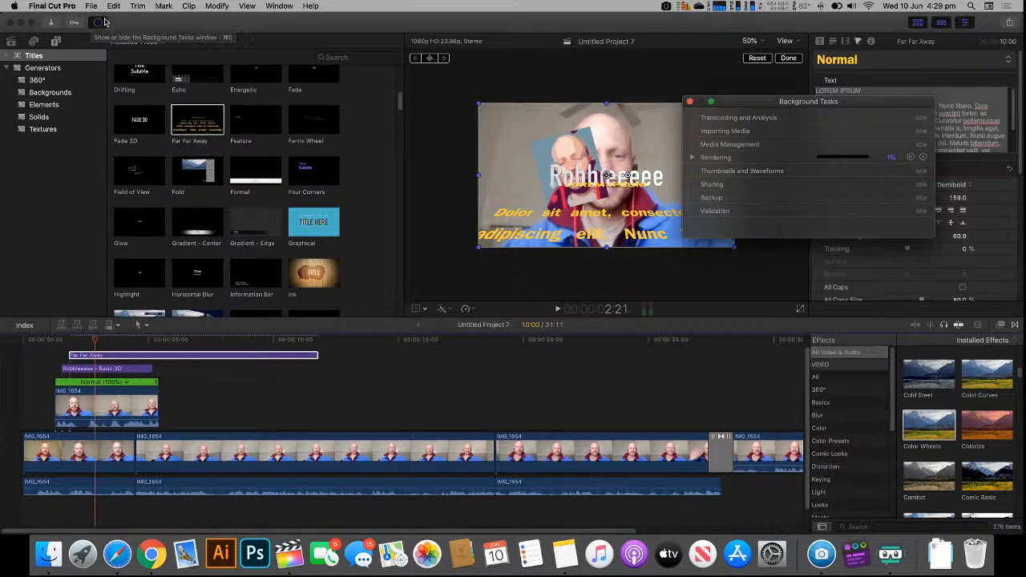
left_click_drag(761, 101, 419, 139)
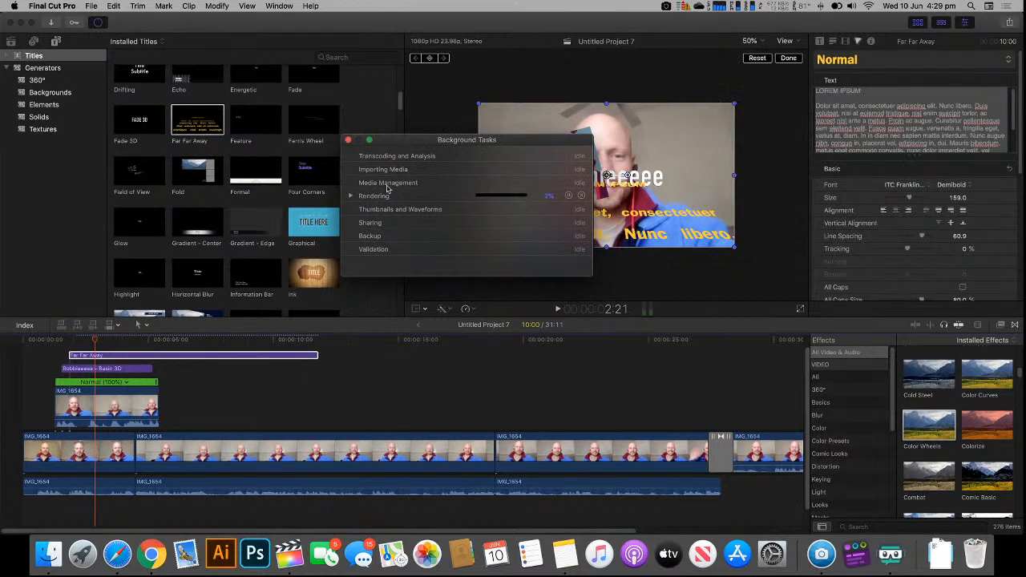
left_click(350, 196)
left_click(348, 141)
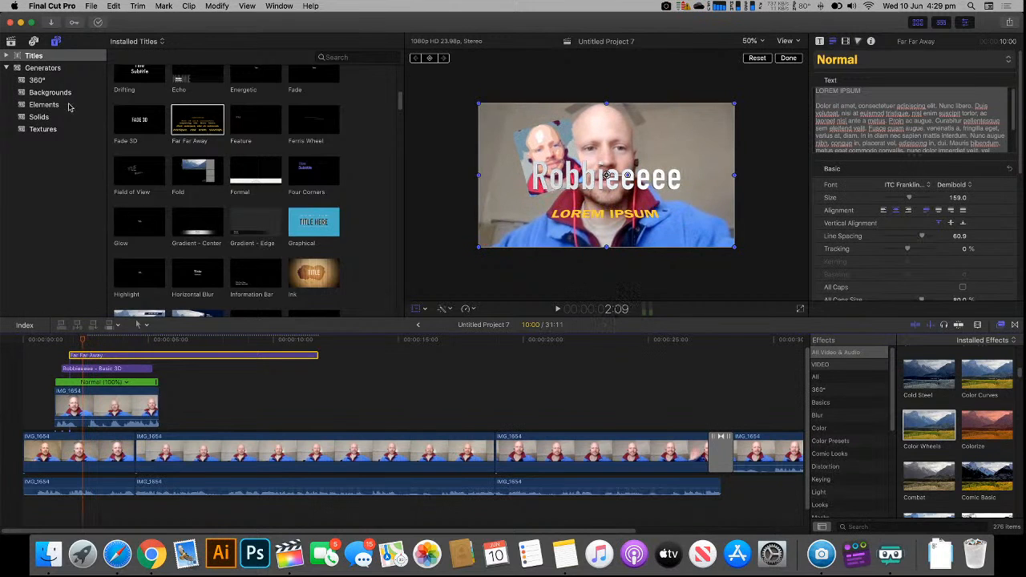
- Show the installed generators and delete the Far Far Away and Basic 3D titles from the timeline
left_click(53, 69)
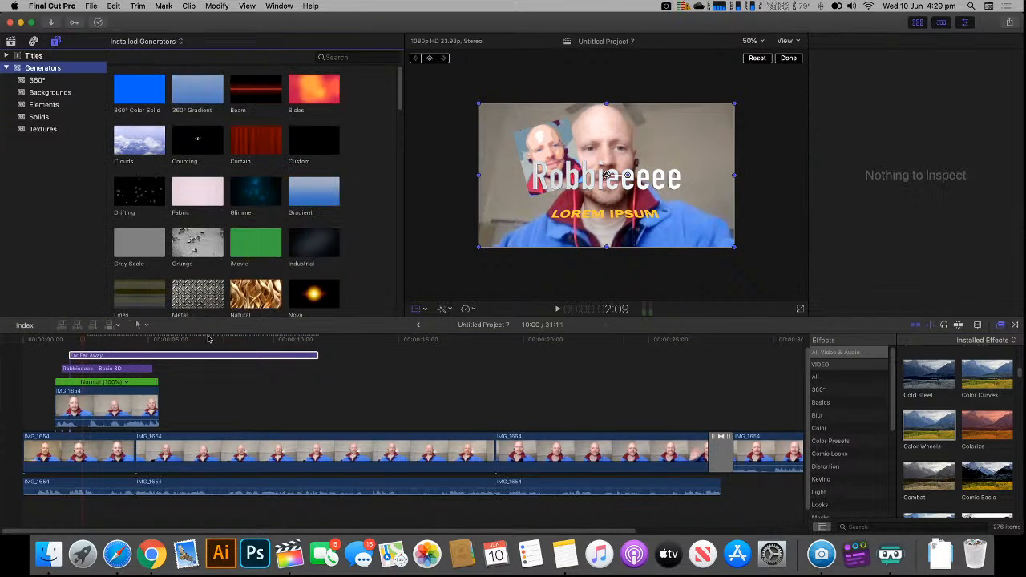
key("Delete")
left_click(134, 374)
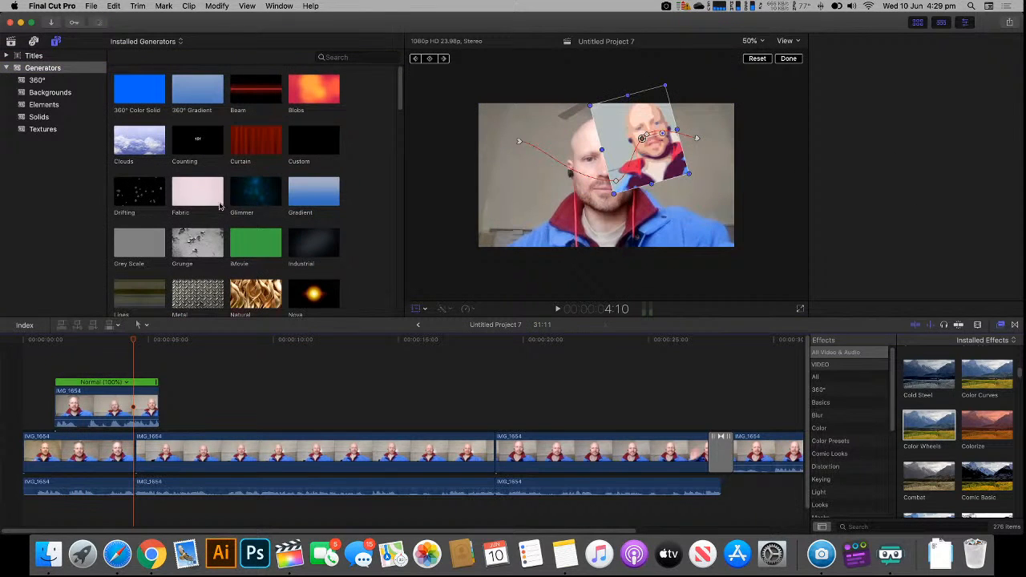
- Place a Curtain generator above the overlay clip, starting near the overlay's beginning, and preview it up to 9:13
left_click(255, 151)
left_click_drag(272, 145, 64, 357)
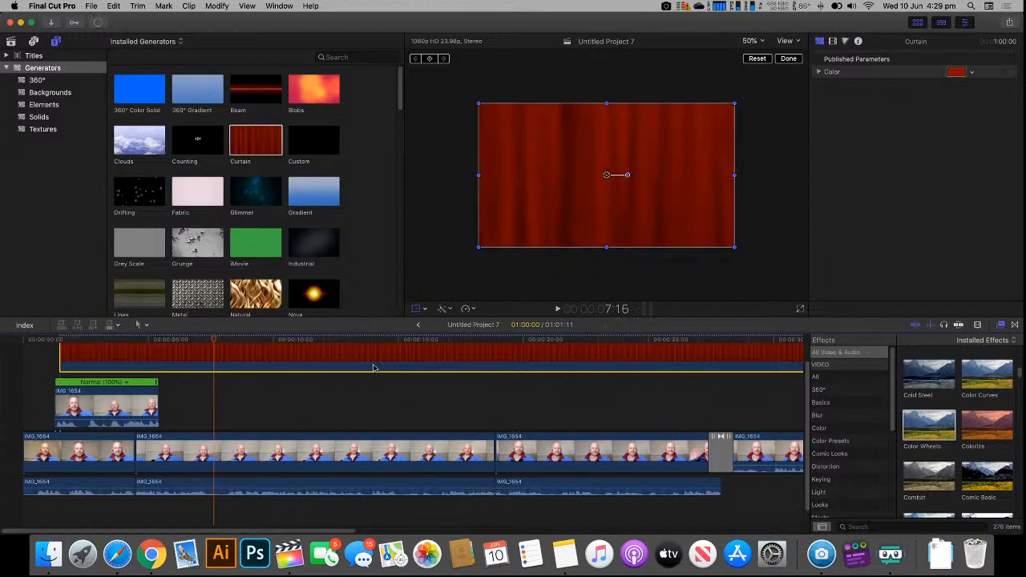
left_click_drag(214, 345, 261, 343)
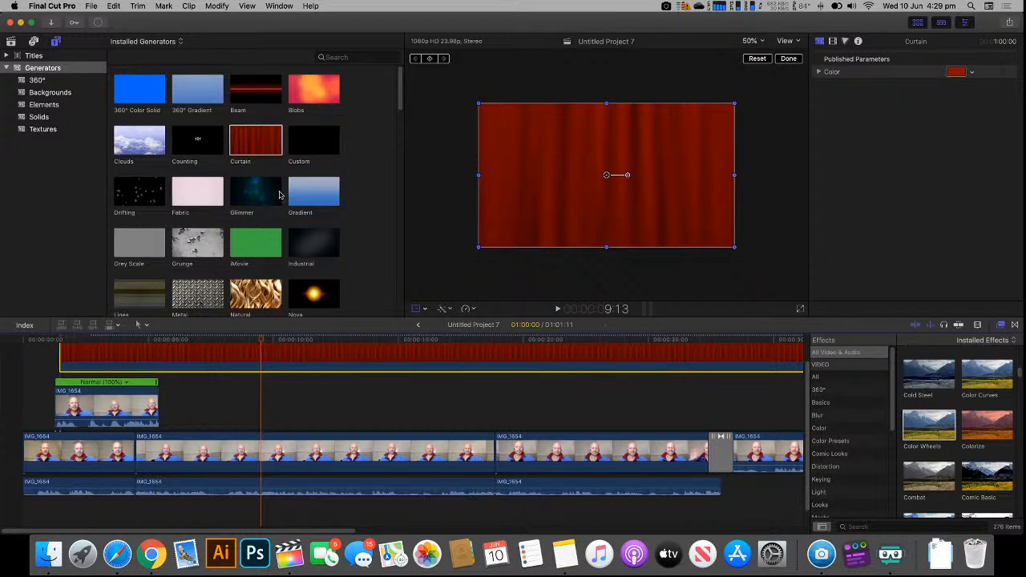
- Browse the generators, including the Backgrounds, Textures and Solids categories
left_click(315, 186)
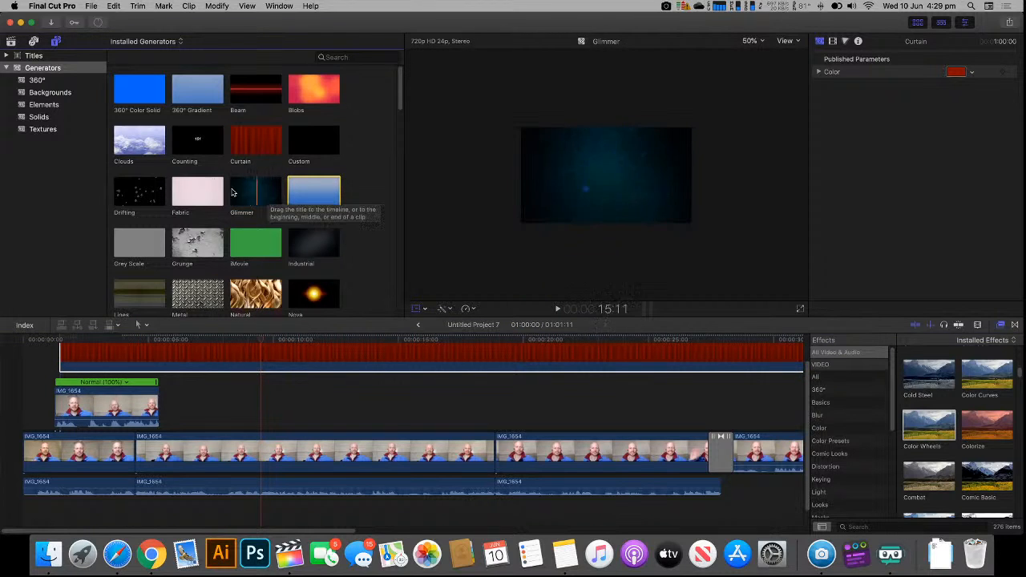
left_click(53, 92)
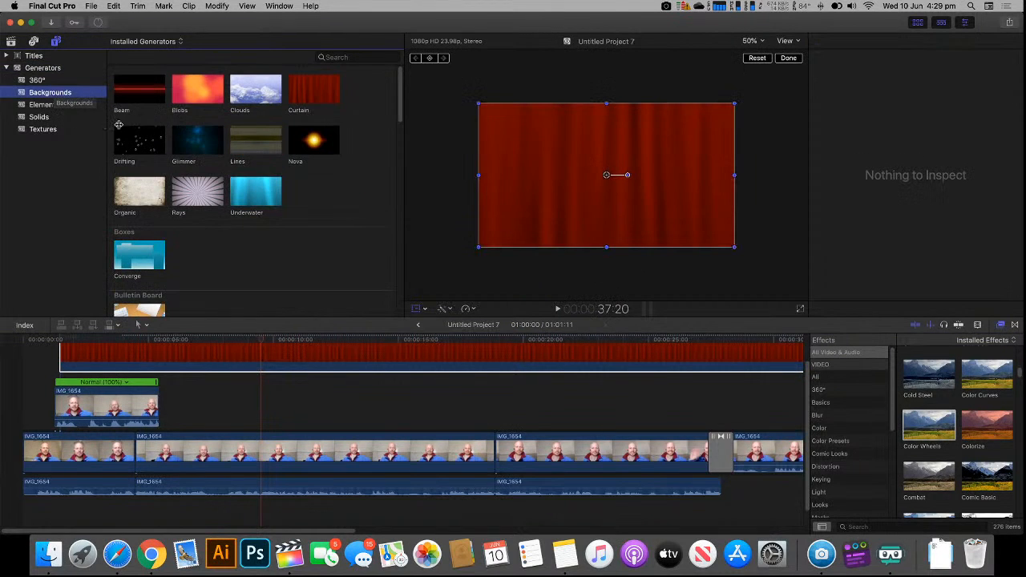
scroll(186, 205, "down", 5)
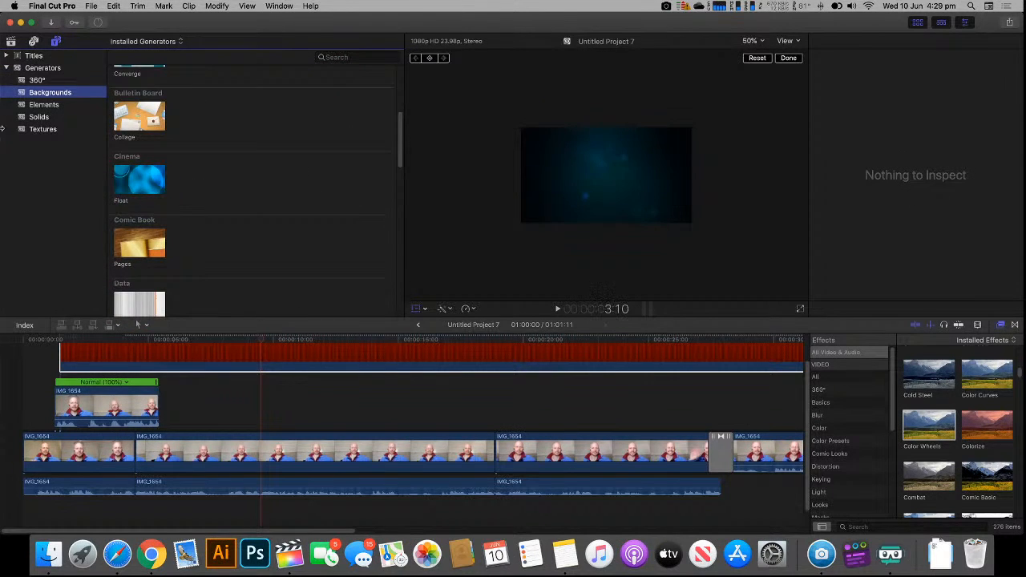
left_click(42, 131)
left_click(44, 117)
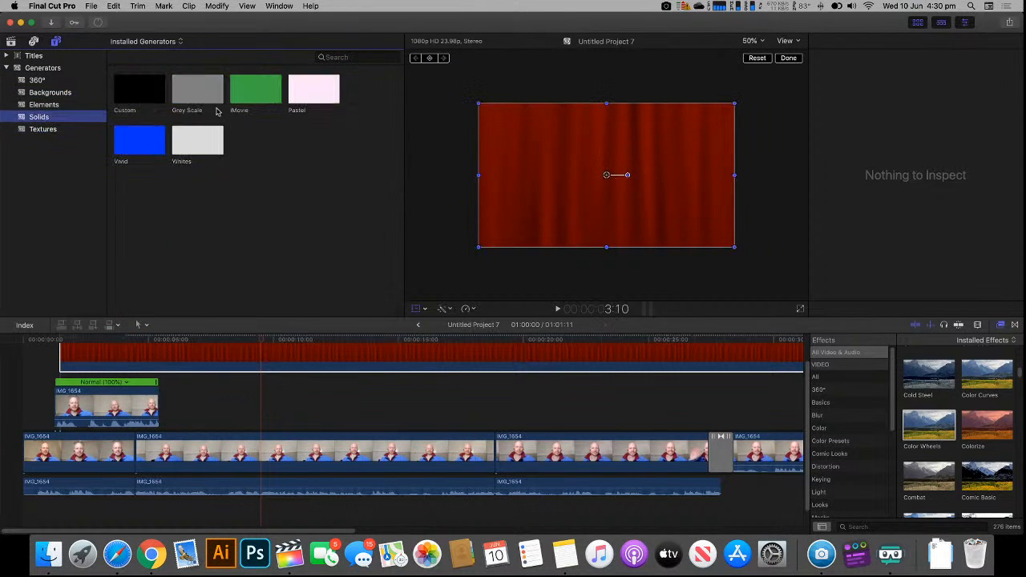
- Place a Whites solid near the start of the timeline and stack it between the main storyline and the overlay clip
scroll(271, 363, "down", 1)
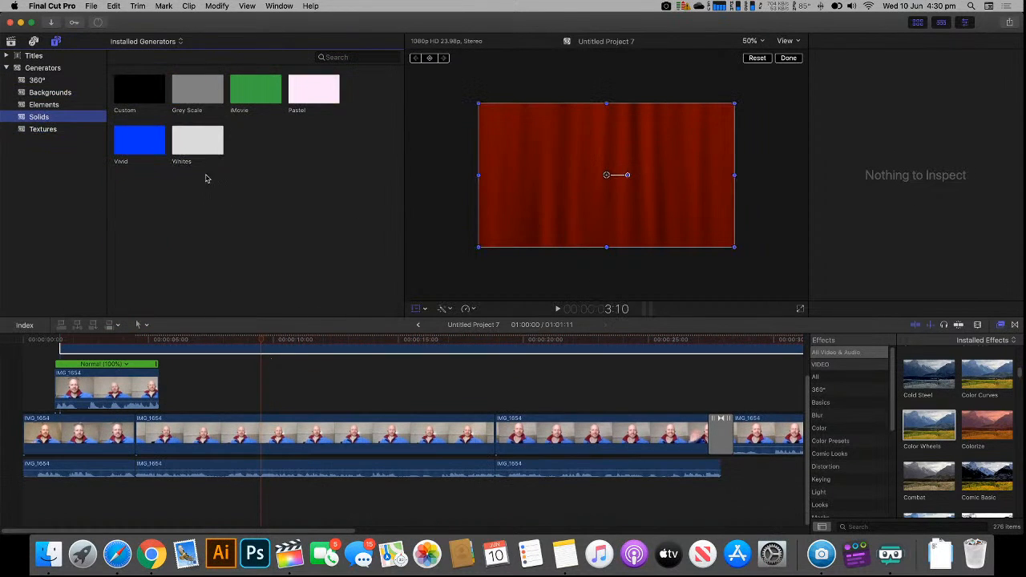
left_click_drag(198, 148, 31, 393)
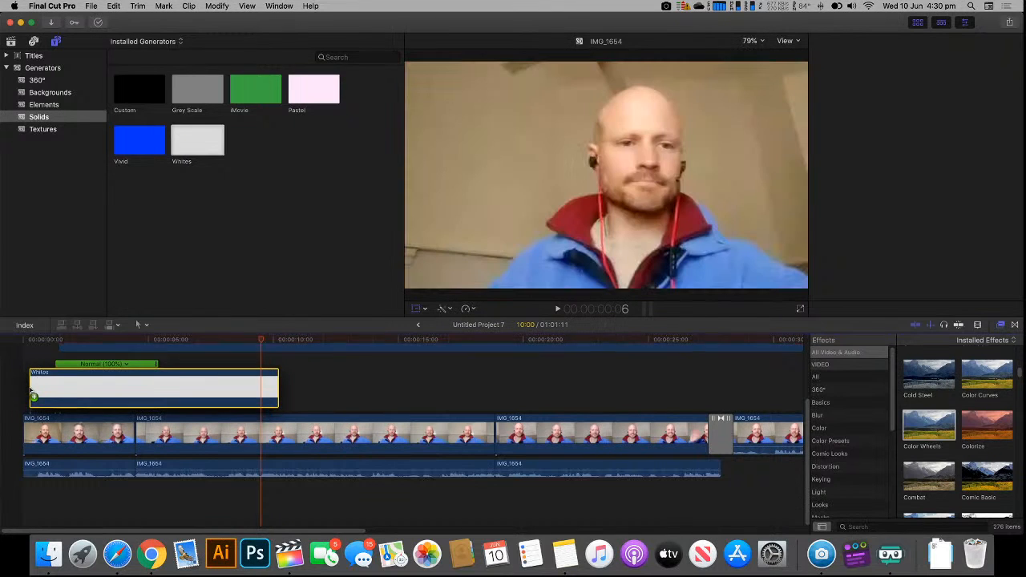
scroll(92, 431, "up", 2)
left_click_drag(92, 430, 93, 388)
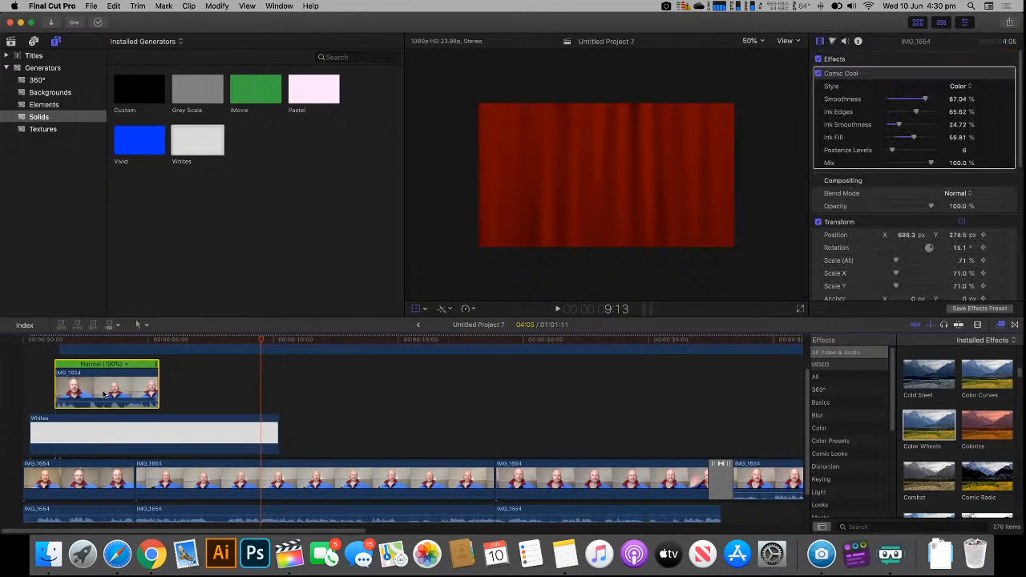
- Move the playhead to 2:19 and delete the Curtain generator above the overlay clip
left_click_drag(263, 343, 93, 345)
scroll(145, 404, "up", 1)
scroll(145, 404, "up", 5)
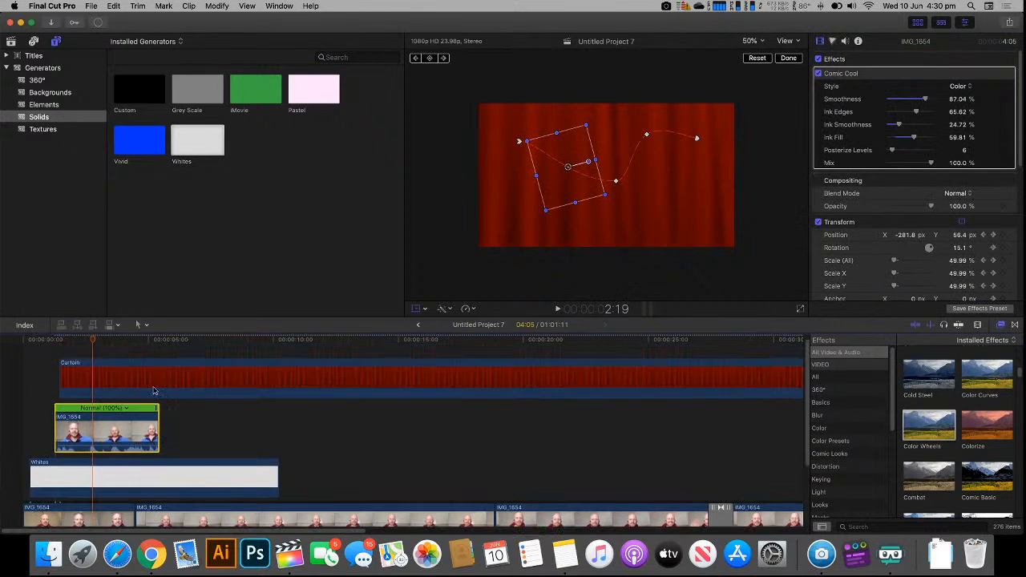
left_click(146, 393)
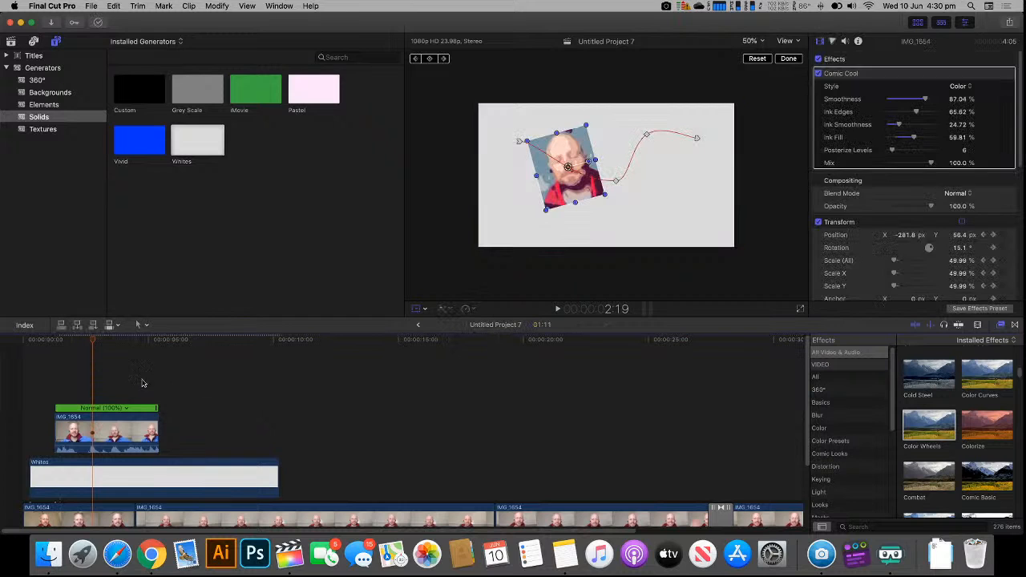
- Set the Whites solid's color to Bright White and view the result at 2:17
left_click(133, 477)
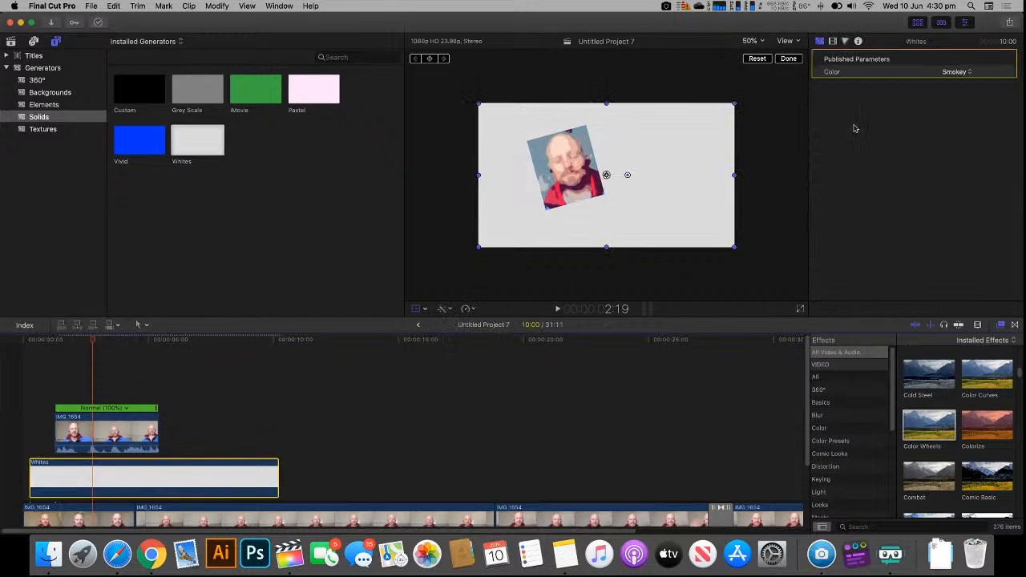
left_click(955, 71)
left_click(963, 34)
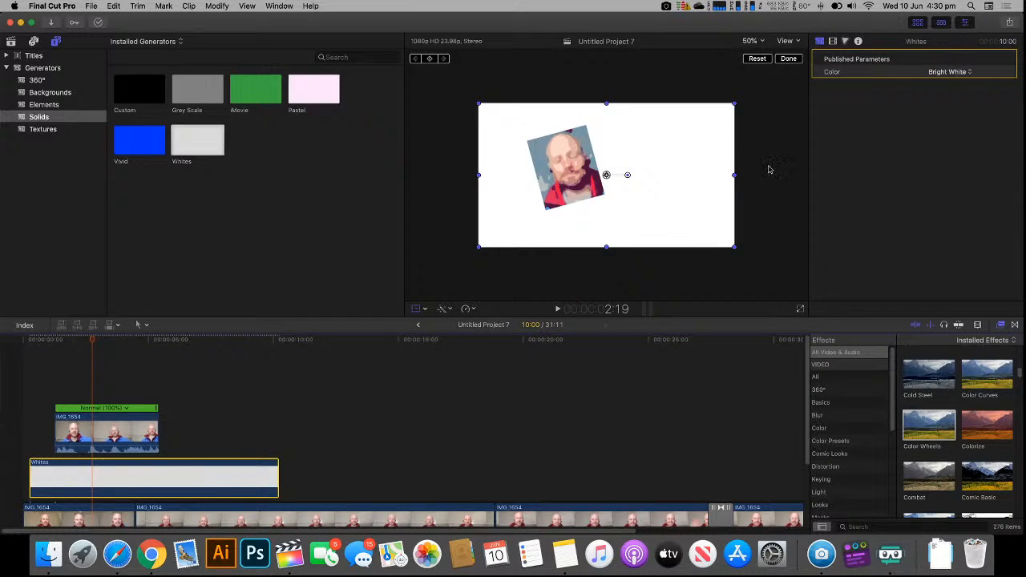
mouse_move(94, 345)
left_mouse_down()
mouse_move(180, 349)
mouse_move(91, 345)
left_mouse_up()
- Look over the Textures generators and check the computer's CPU usage and temperature
left_click(58, 129)
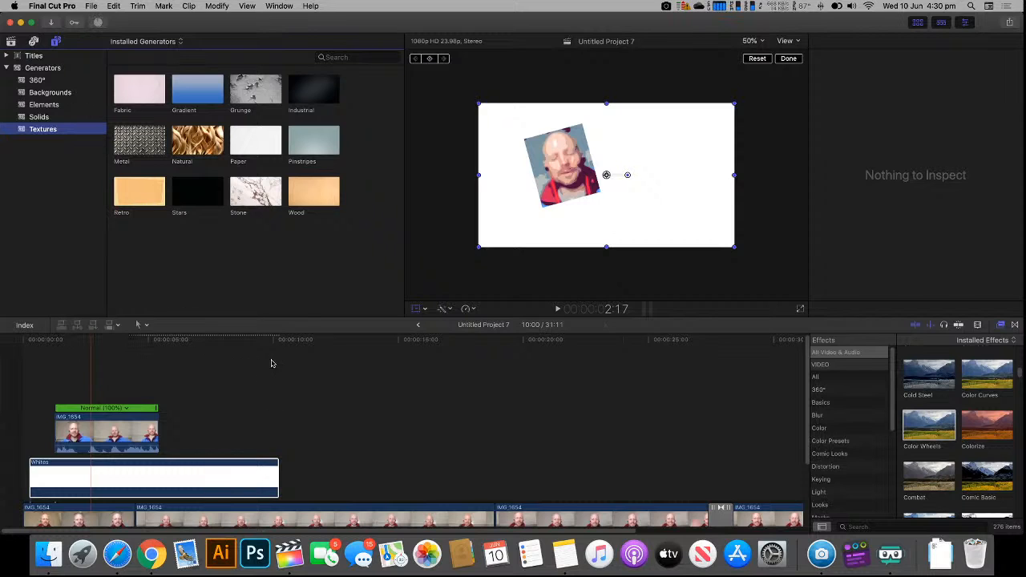
left_click(719, 7)
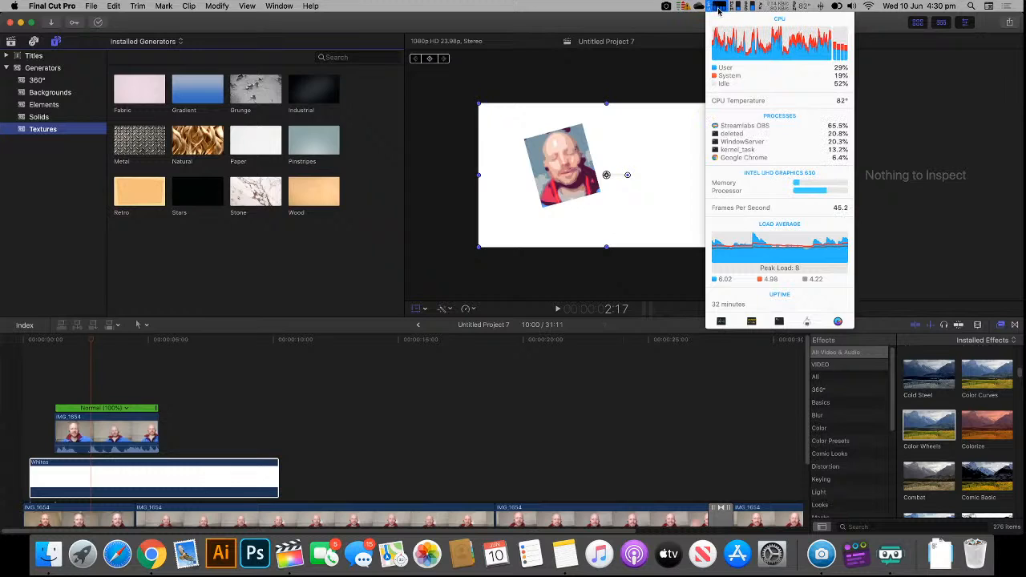
left_click(719, 8)
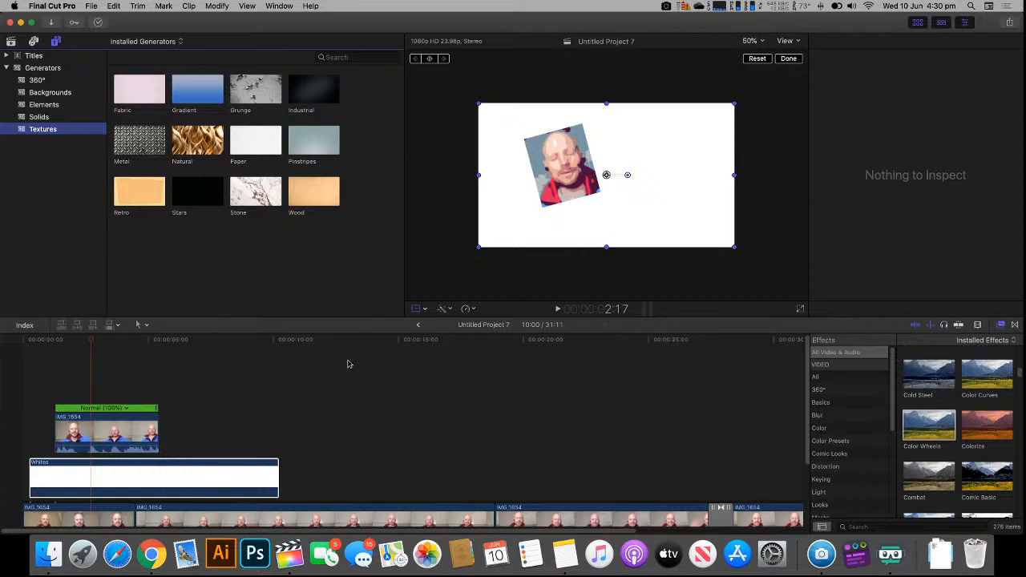
scroll(517, 362, "down", 4)
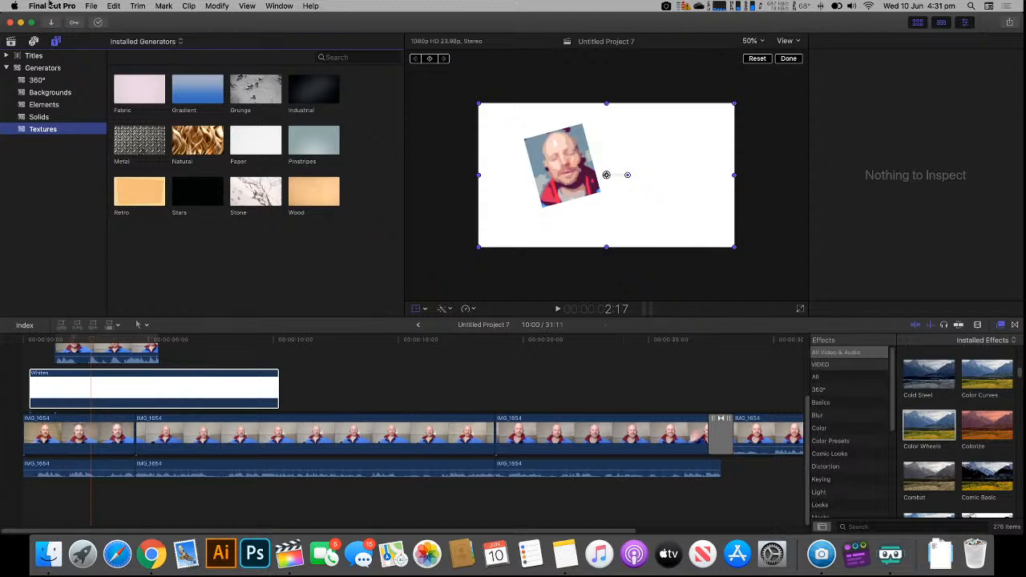
left_click(94, 6)
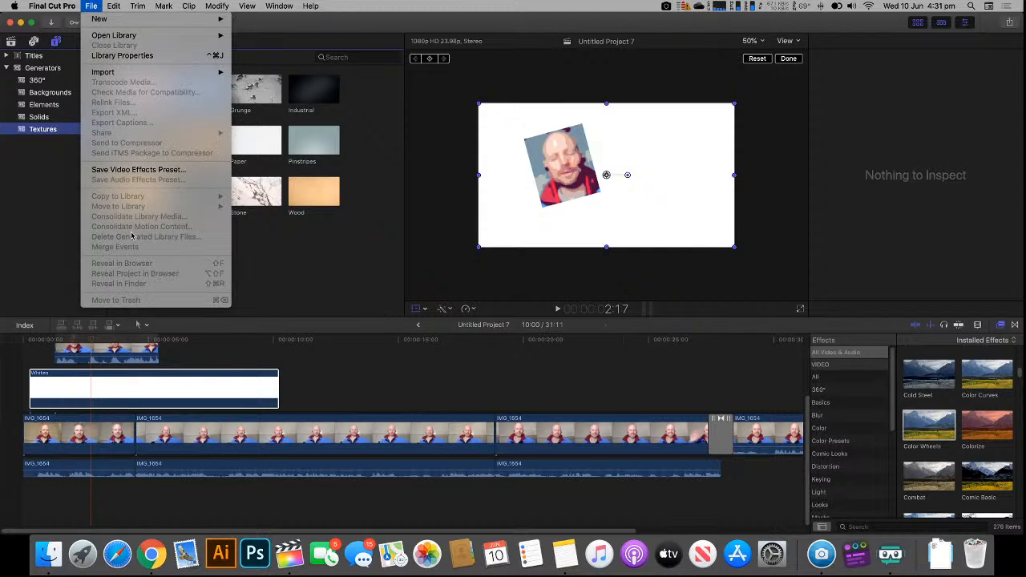
mouse_move(49, 5)
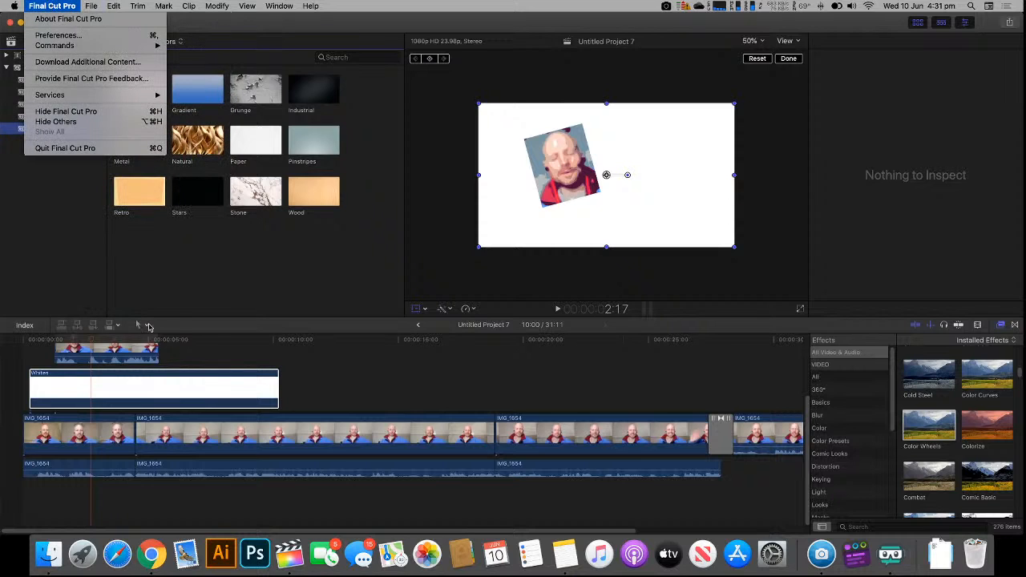
left_click(151, 327)
scroll(213, 421, "up", 5)
scroll(205, 470, "down", 3)
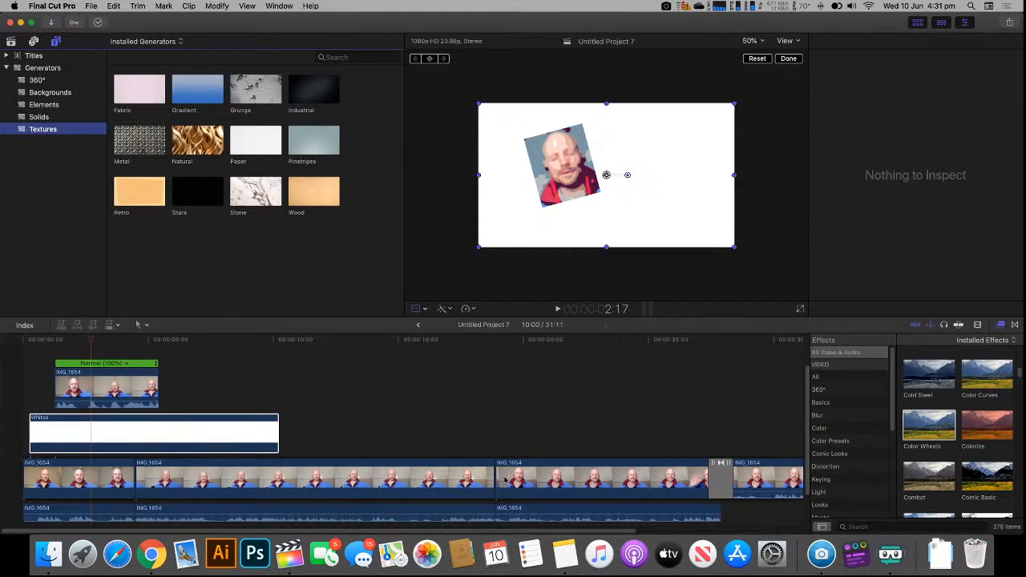
- Move the playhead to 3:22 to preview the overlay clip against the white background
scroll(432, 495, "up", 3)
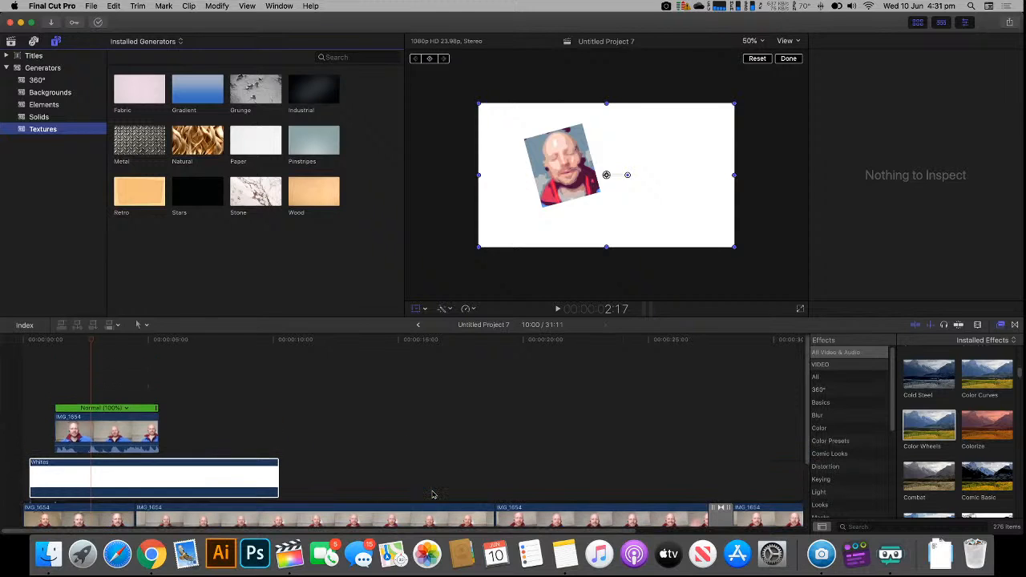
scroll(433, 494, "down", 5)
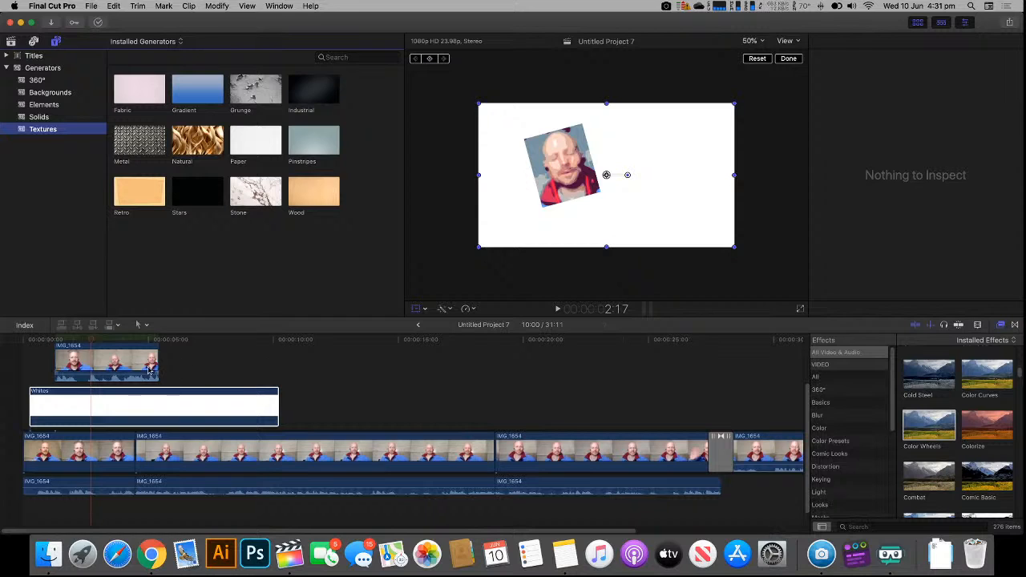
key("super+r")
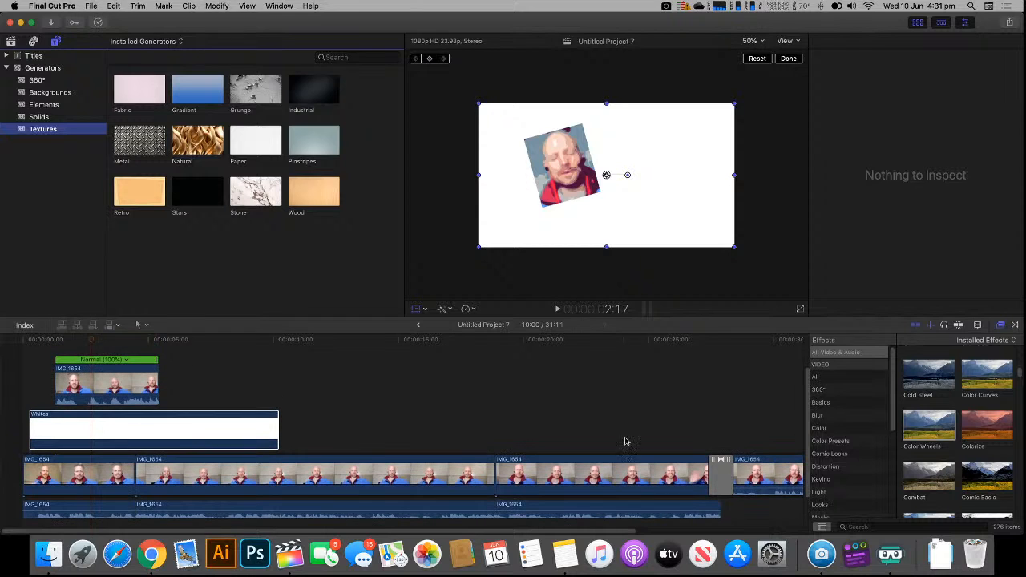
left_click_drag(88, 347, 122, 341)
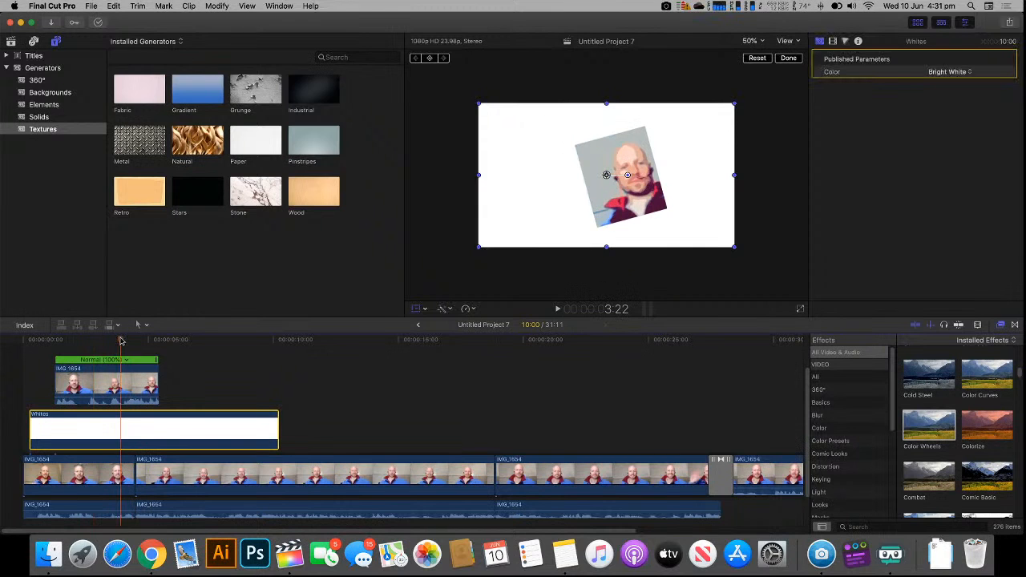
- Undo the generator additions until the Basic 3D title is back above the overlay clip, and place the playhead at 1:23
key("super+z")
key("super+z")
key("super+z")
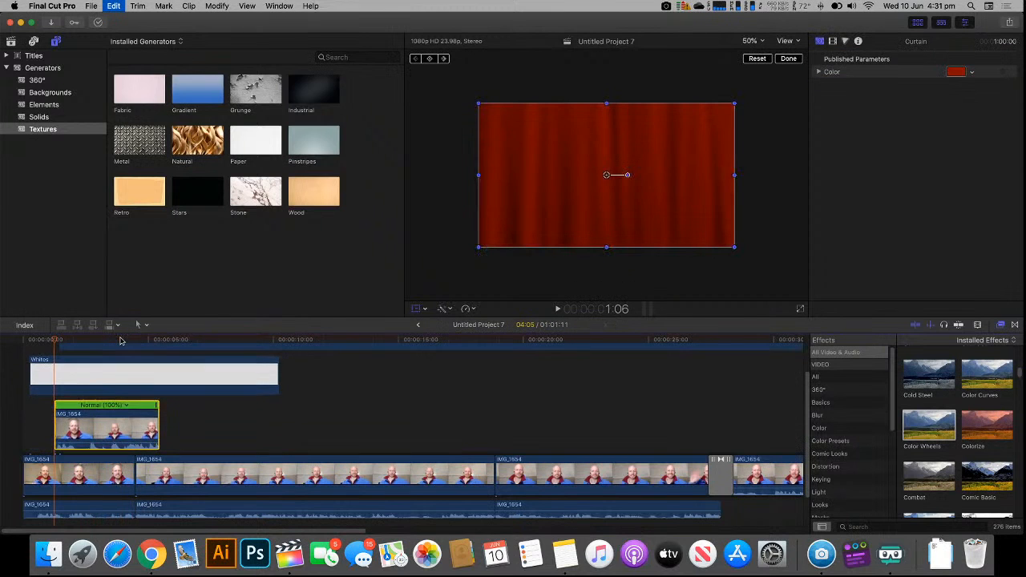
key("super+z")
key("super+z")
key("super+z")
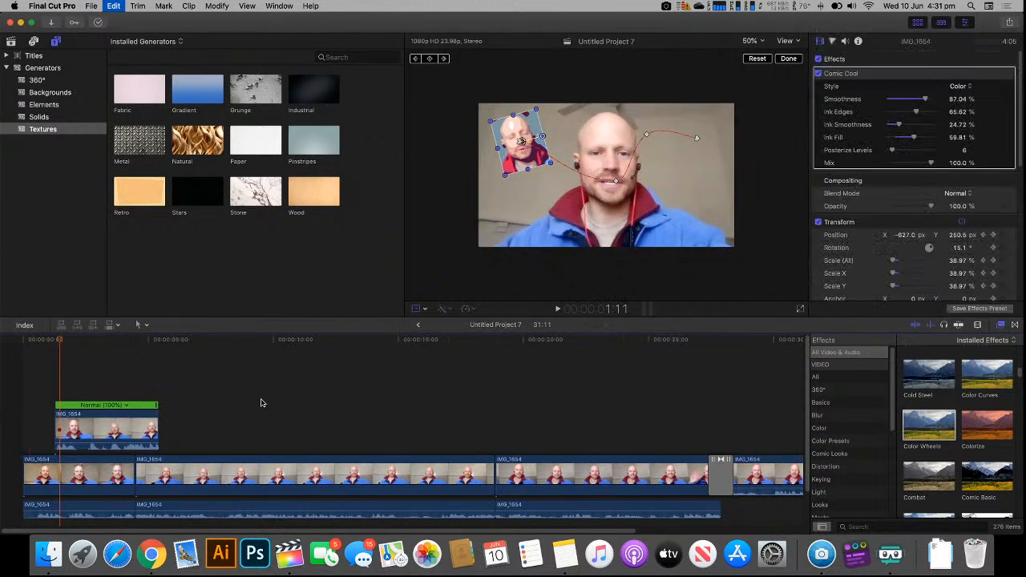
key("super+z")
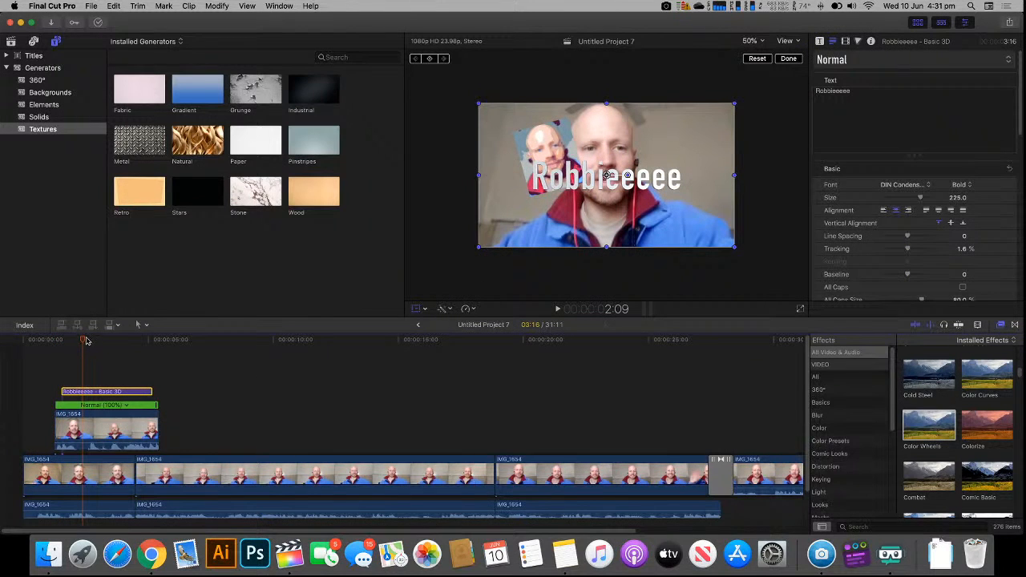
mouse_move(84, 345)
left_mouse_down()
mouse_move(114, 347)
mouse_move(71, 347)
left_mouse_up()
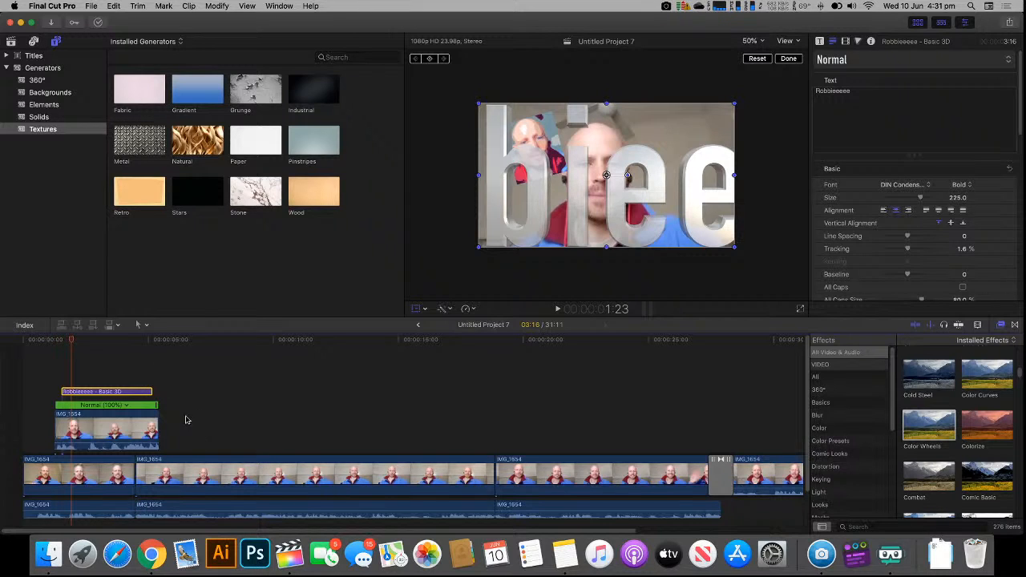
- Start sharing the project as Apple Devices 1080p and show its export settings
left_click(92, 8)
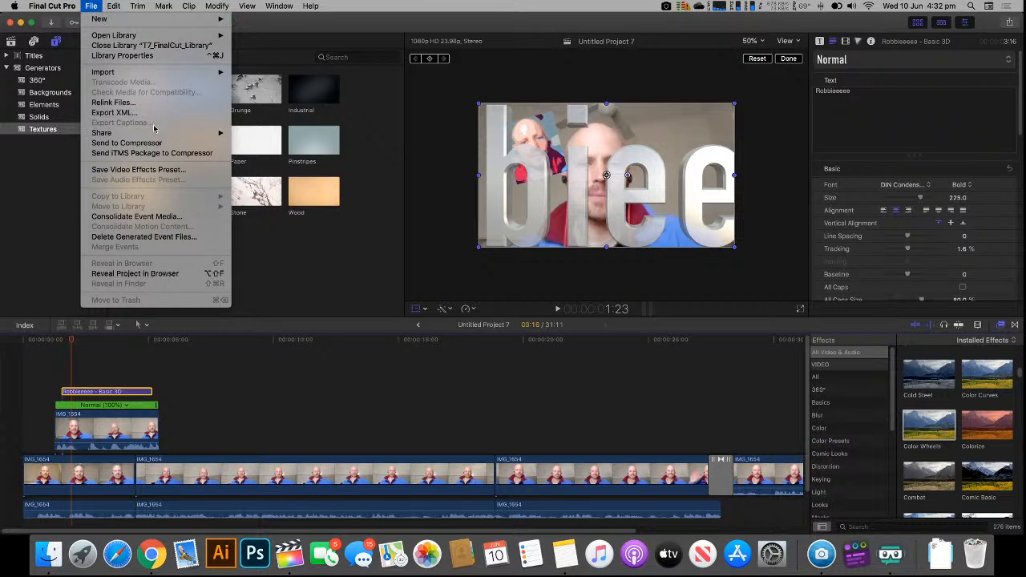
mouse_move(156, 132)
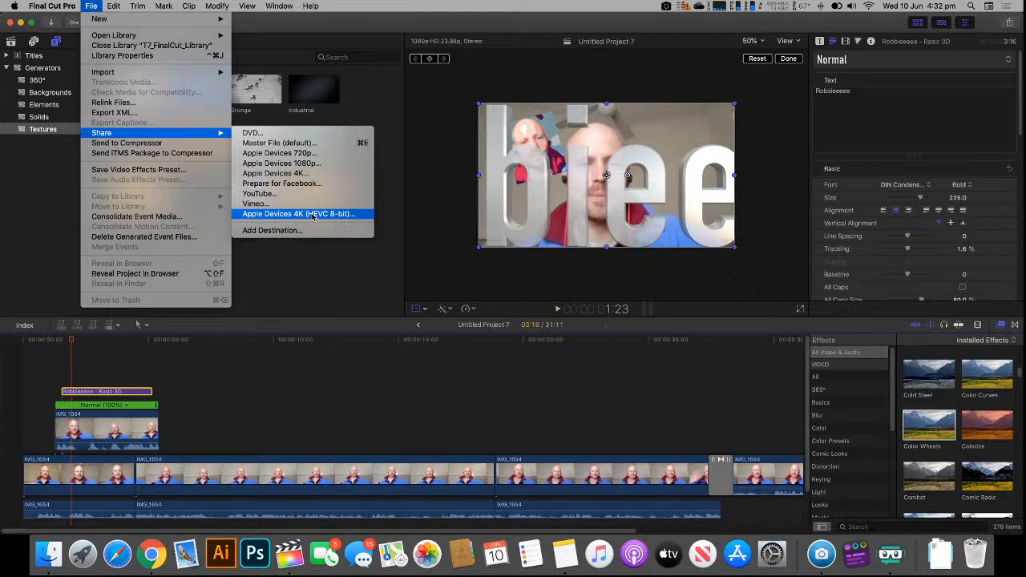
left_click(304, 165)
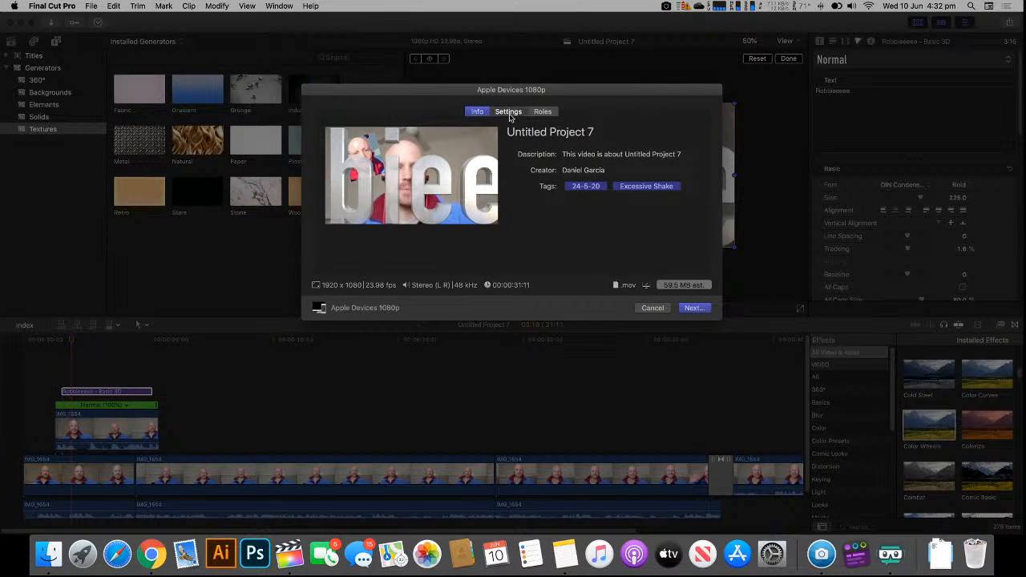
left_click(510, 112)
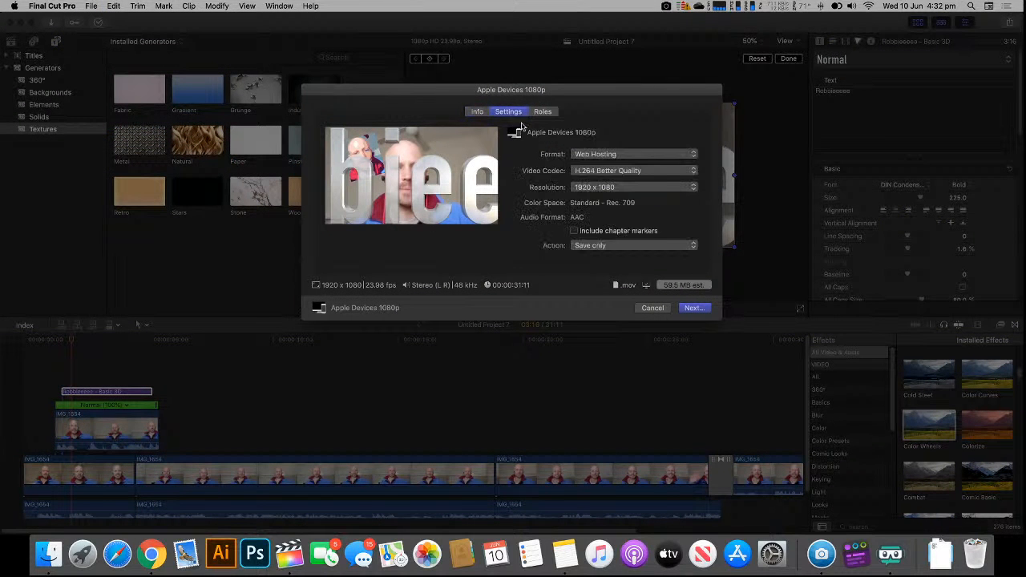
- Choose the Web Hosting format, the H.264 Better Quality codec and the 1920 x 1080 resolution for the export
left_click(626, 155)
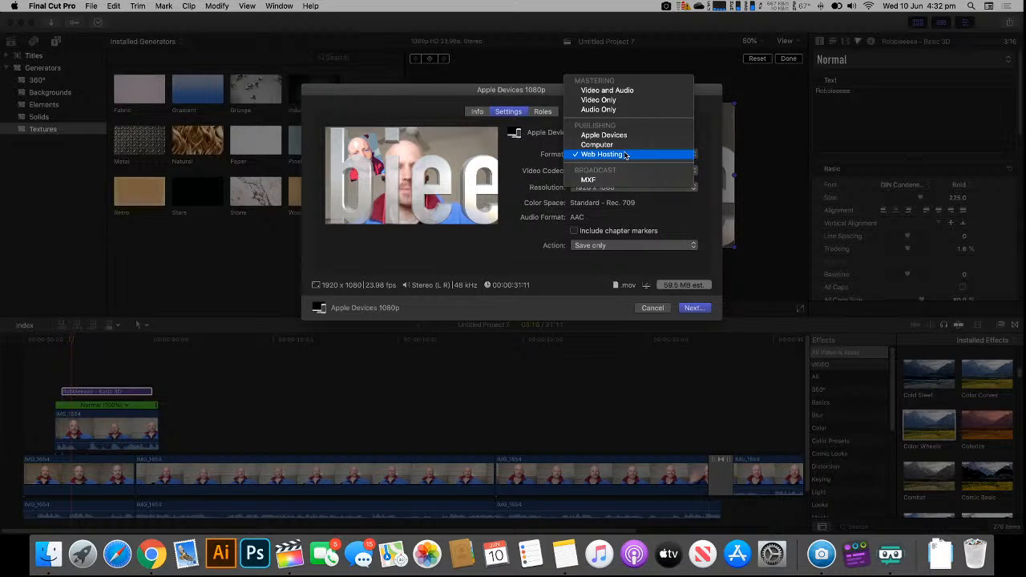
left_click(627, 154)
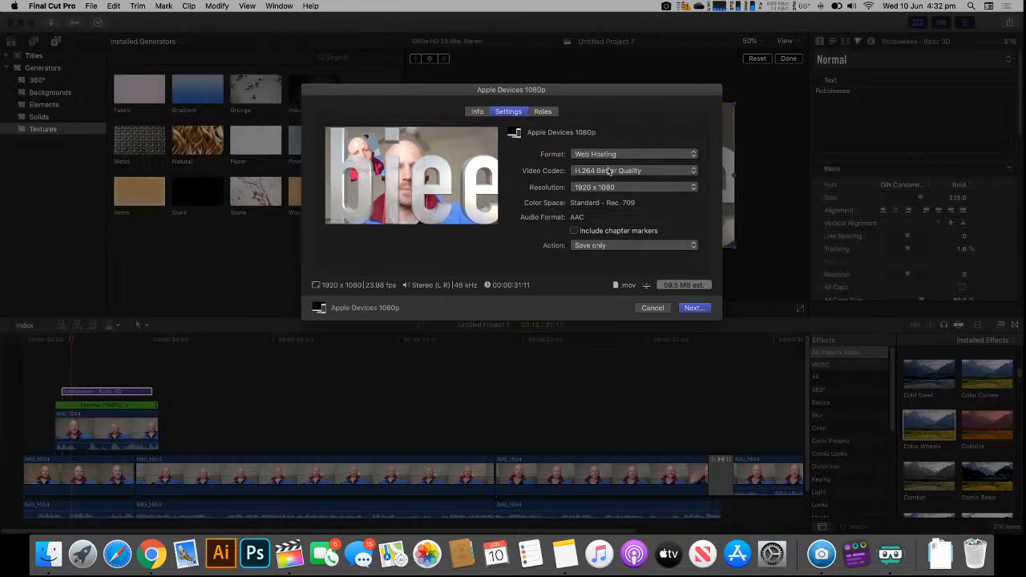
left_click(609, 171)
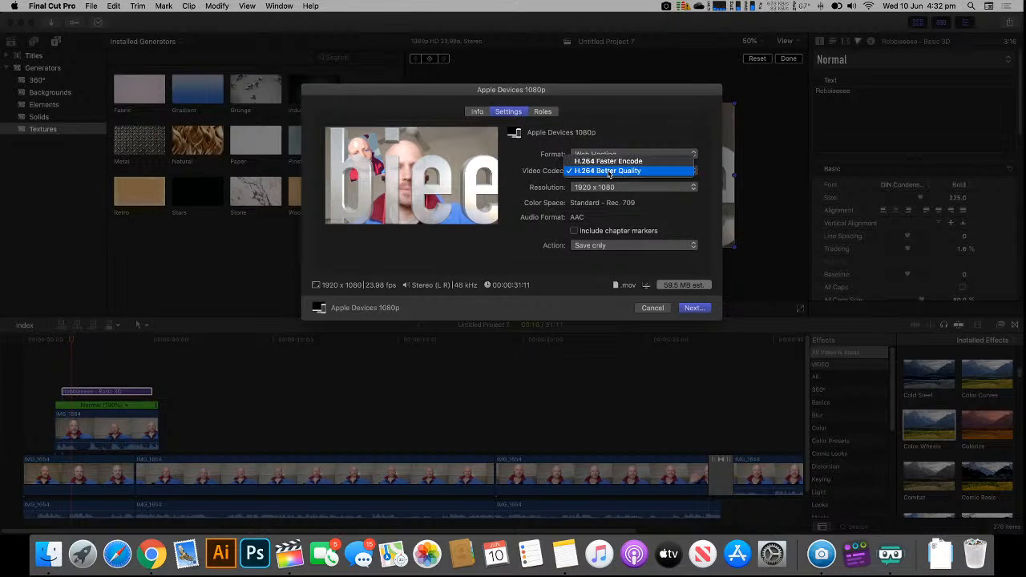
left_click(608, 171)
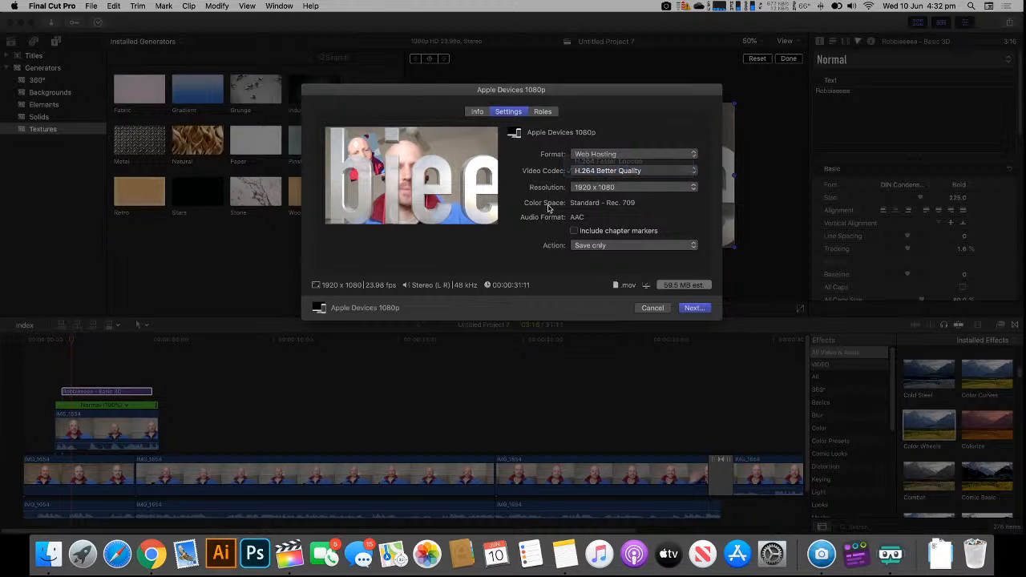
left_click(578, 189)
left_click(578, 189)
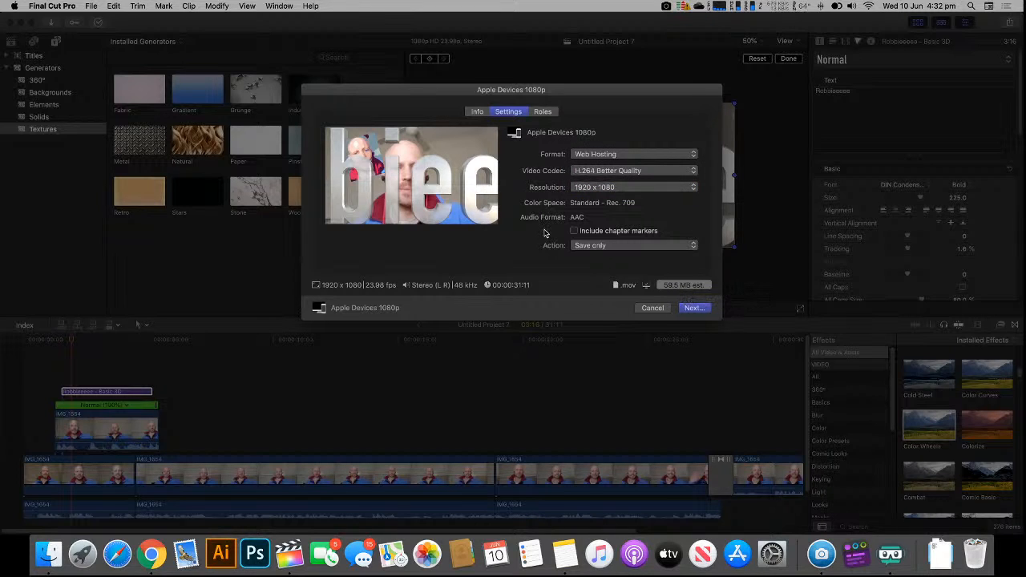
- Save the export as Roooobbbie in the Final Videos folder
left_click(682, 310)
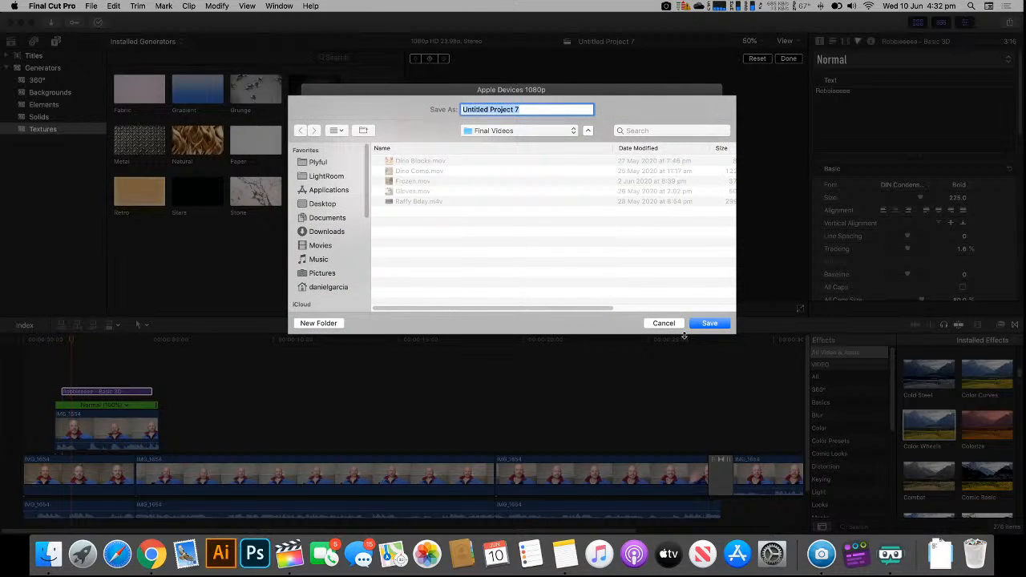
type("Roooobbbie")
key("Return")
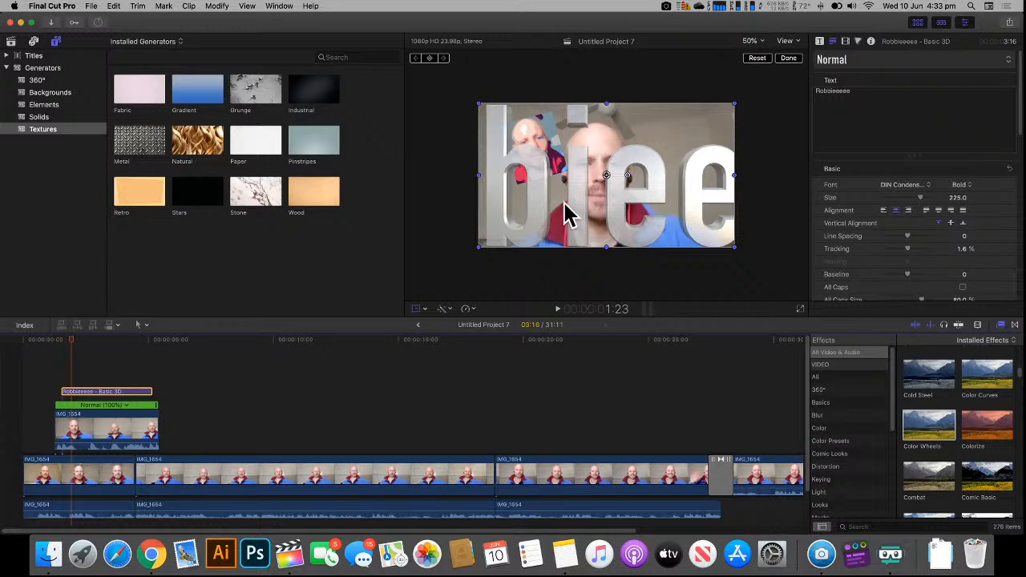
- Check the export's progress under Sharing in the background tasks, moving their window clear of the viewer
left_click(97, 22)
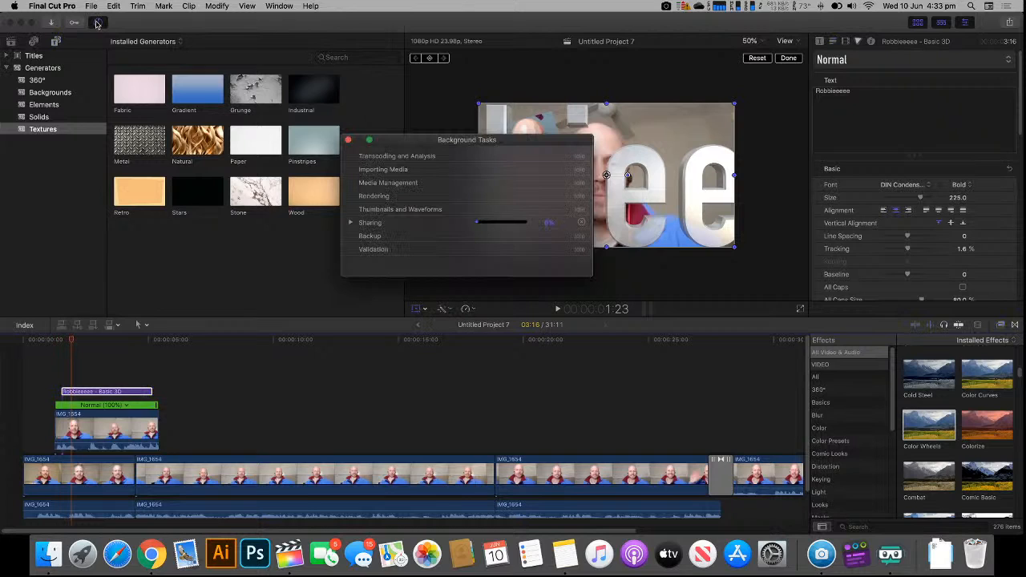
left_click(350, 223)
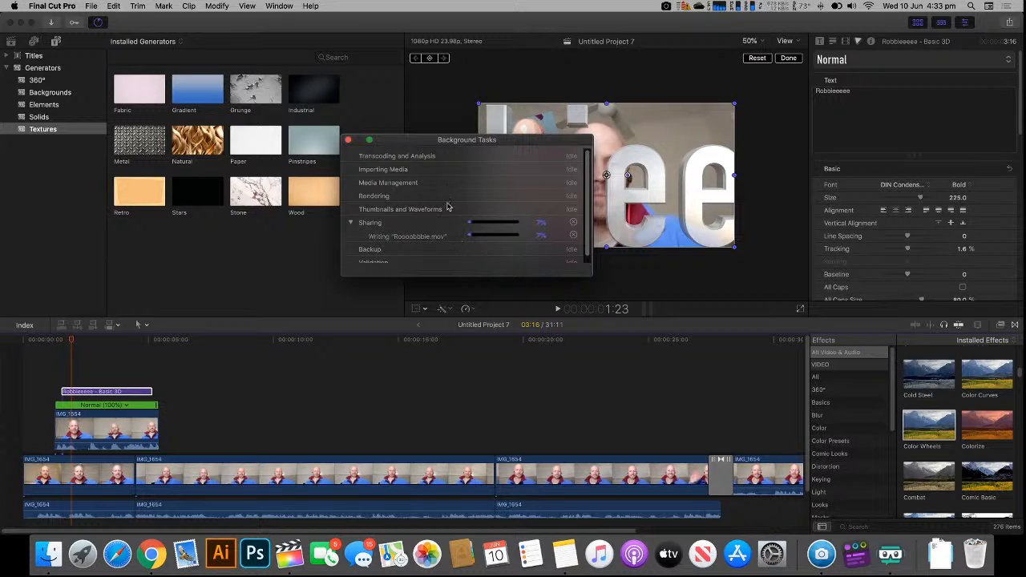
left_click_drag(452, 146, 294, 123)
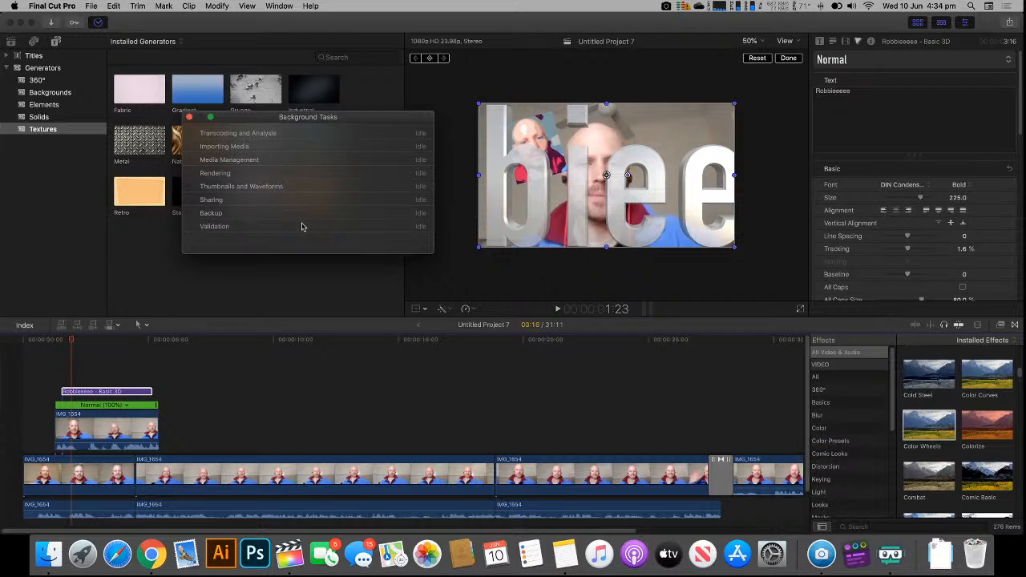
- Switch to Finder, open Roooobbbie.mov from the Final Videos folder on the T7 Touch drive, and play it
left_click(49, 553)
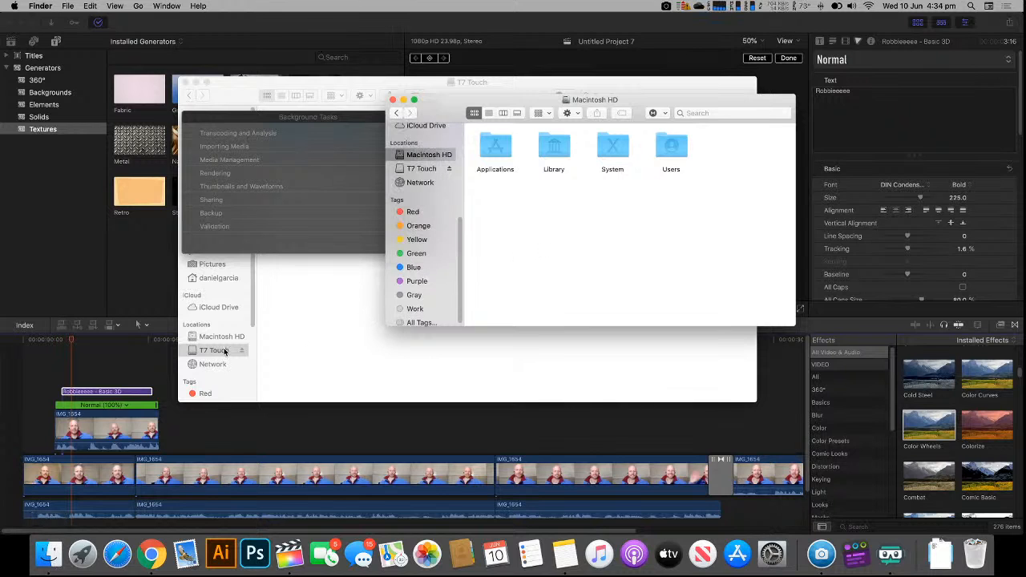
left_click(225, 351)
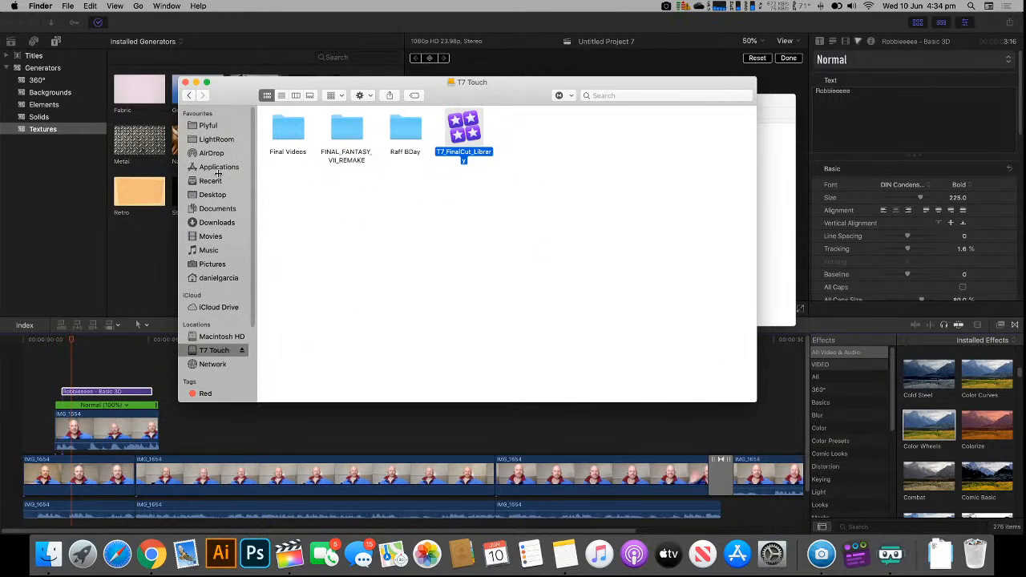
double_click(291, 134)
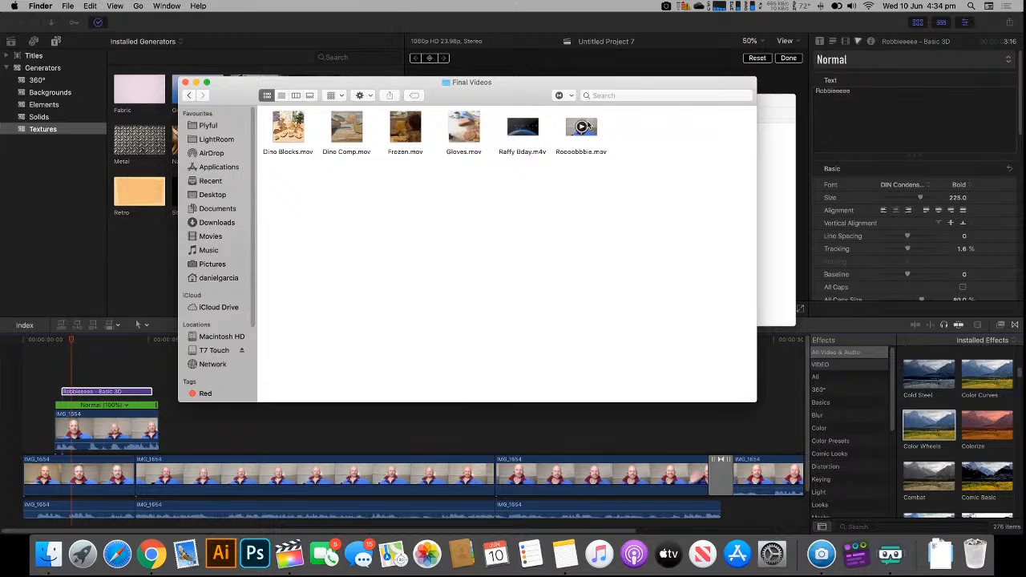
left_click(594, 124)
double_click(594, 125)
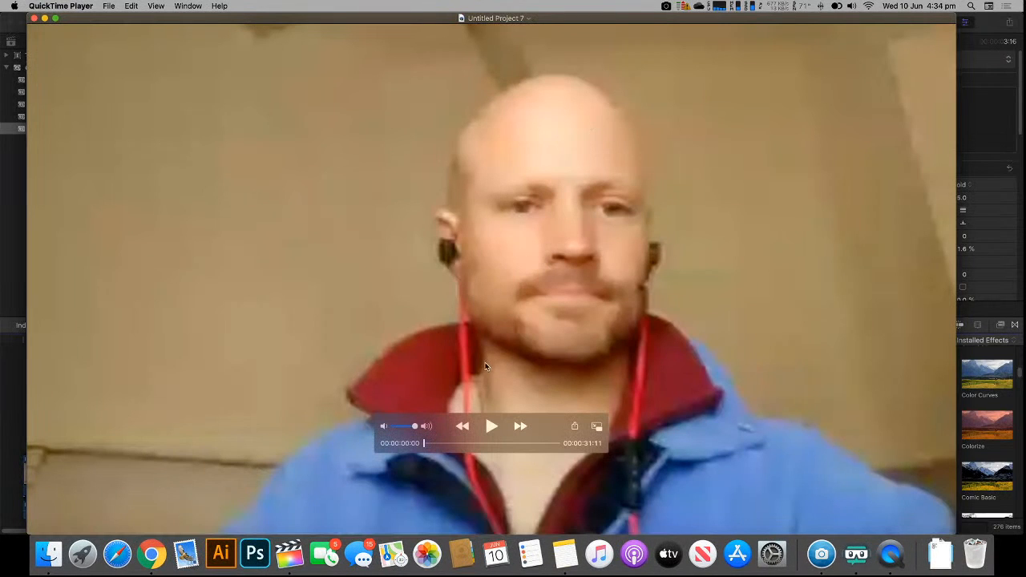
left_click(492, 427)
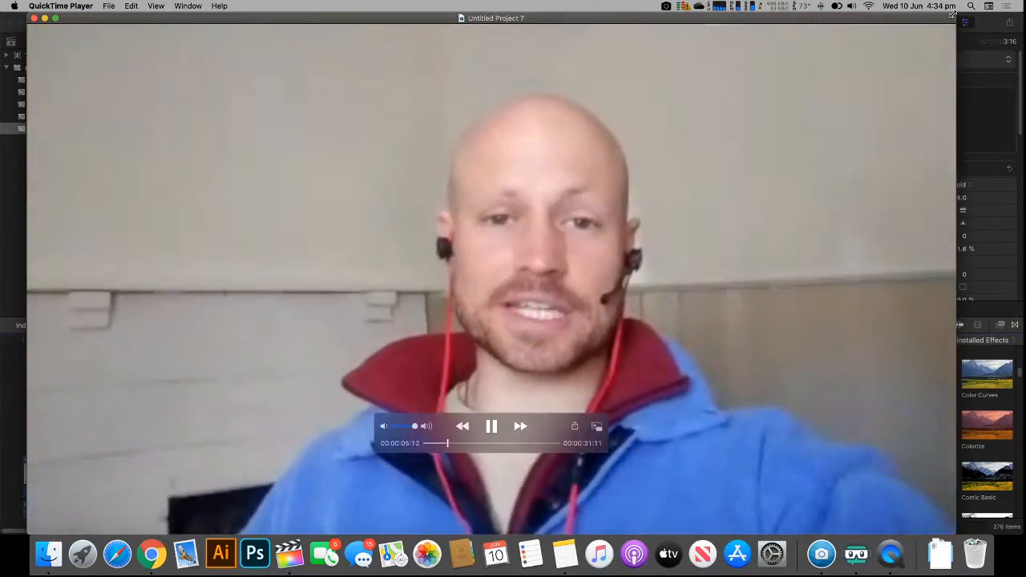
- Close the exported video's player and return to Final Cut Pro
left_click_drag(99, 17, 159, 39)
left_click(92, 40)
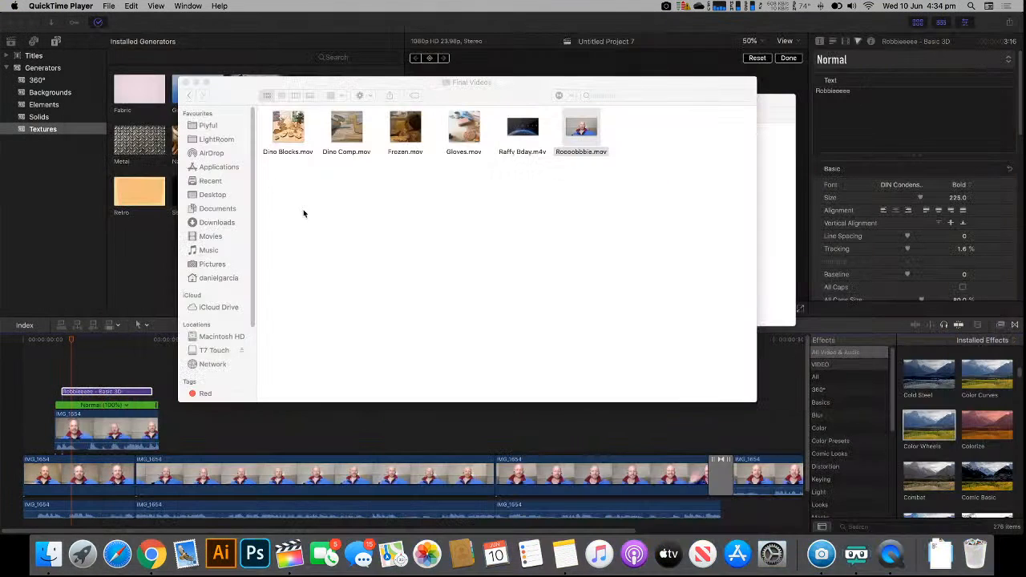
left_click(476, 231)
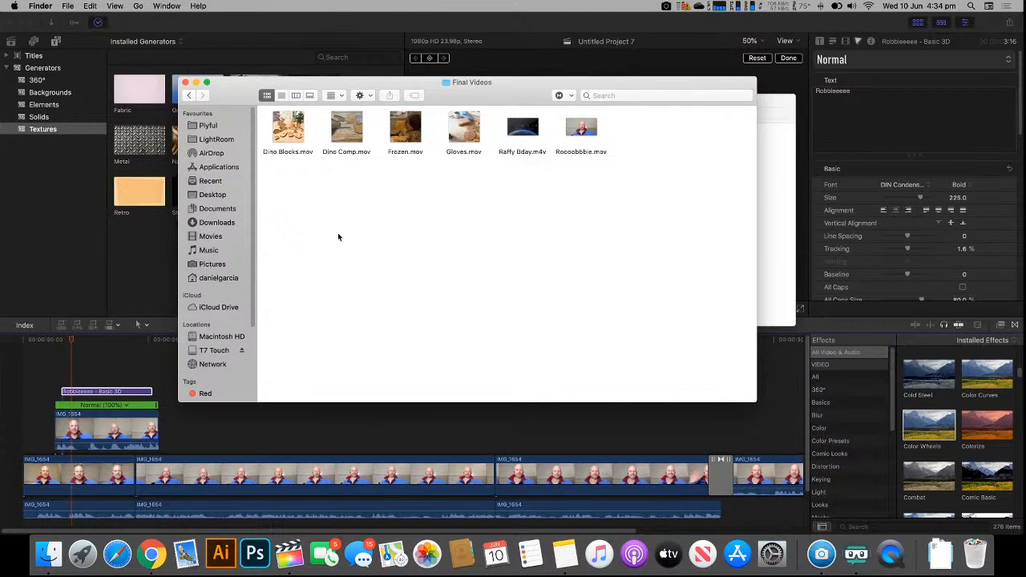
left_click(39, 300)
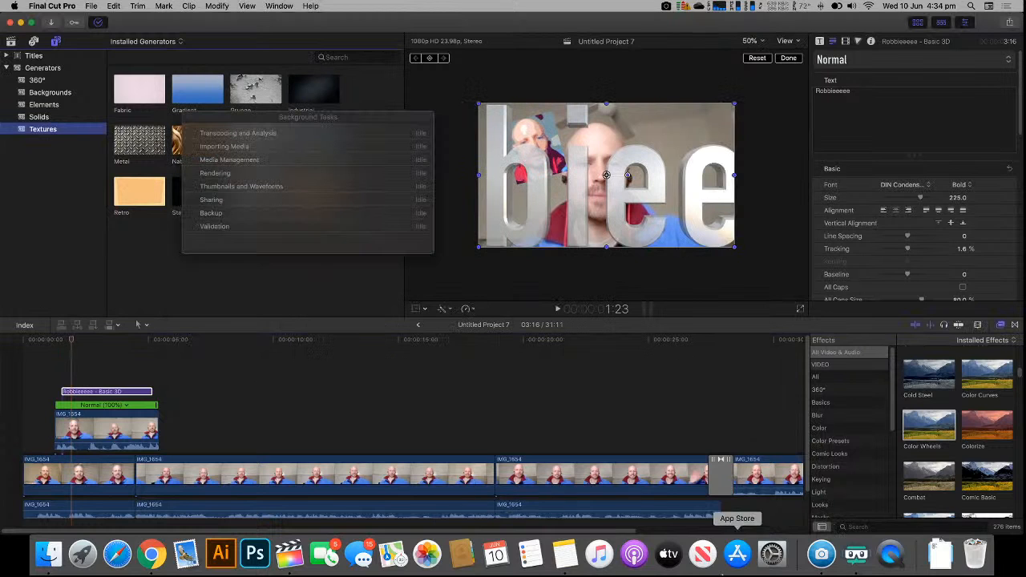
- Switch to Streamlabs OBS and Chrome to check the live stream's dashboard in YouTube Studio
left_click(853, 563)
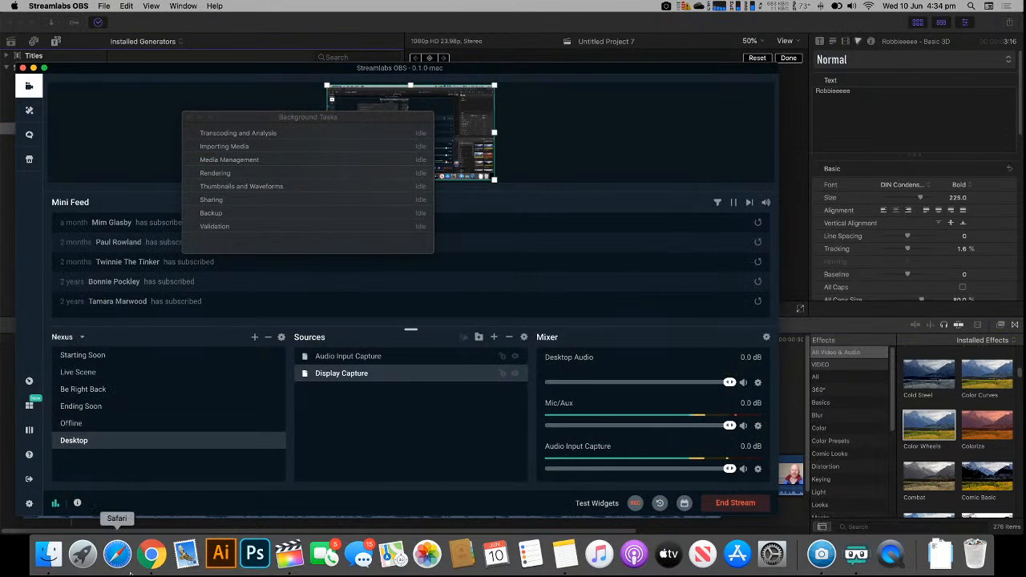
left_click(152, 566)
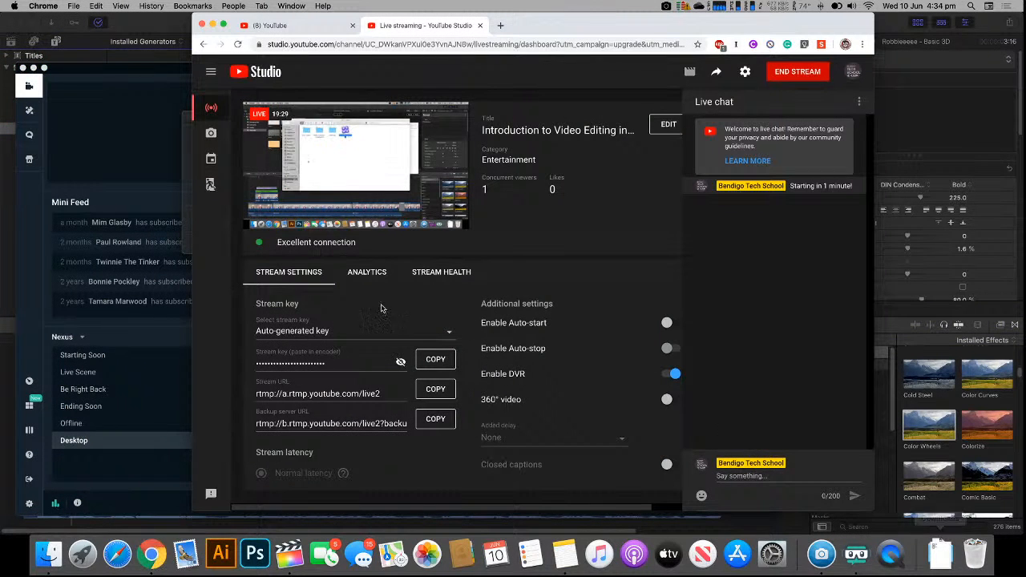
left_click(160, 168)
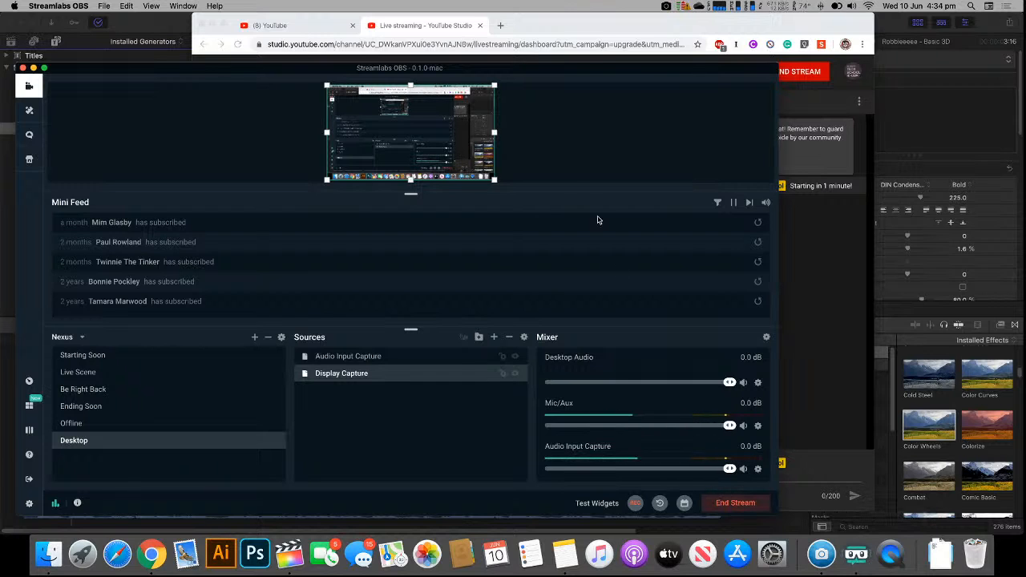
left_click(277, 27)
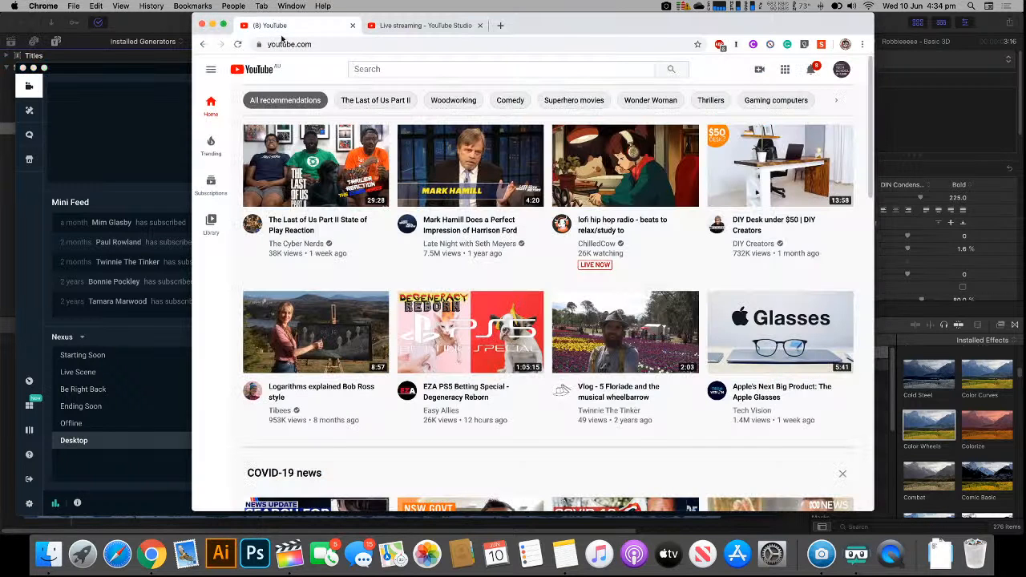
left_click(417, 25)
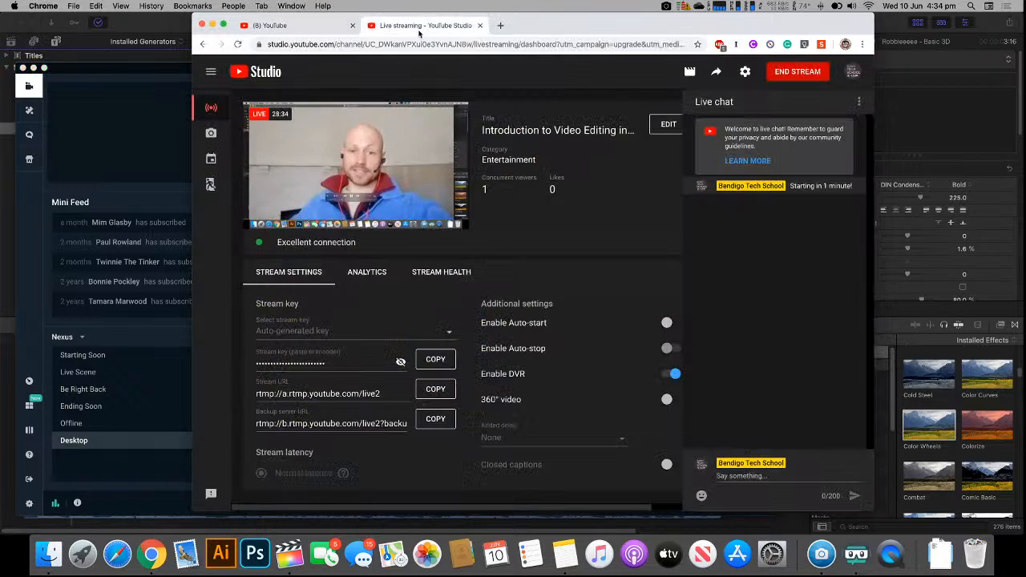
- View the account options on the YouTube home page, and return to Final Cut Pro by way of Streamlabs OBS
left_click(324, 26)
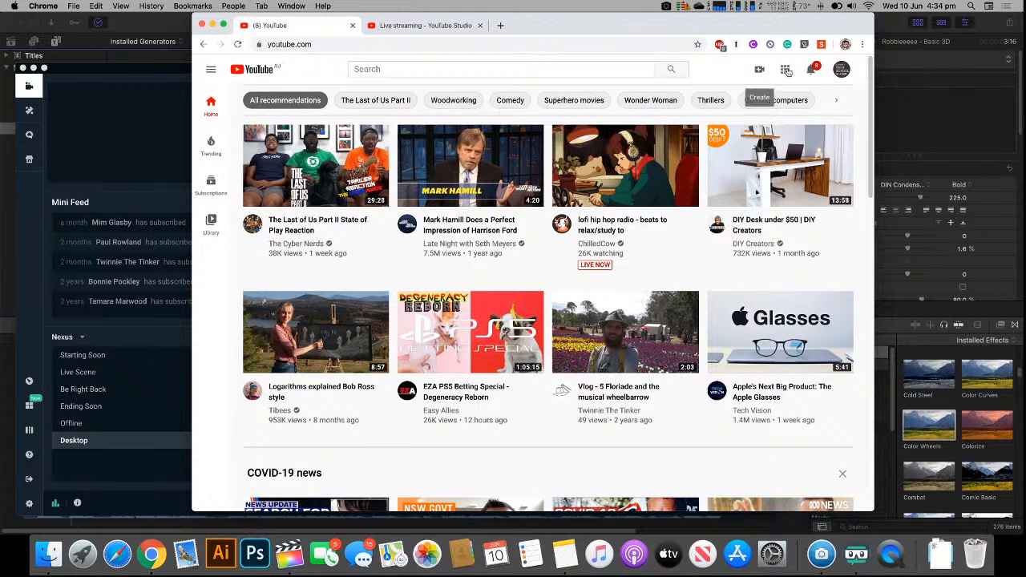
left_click(839, 72)
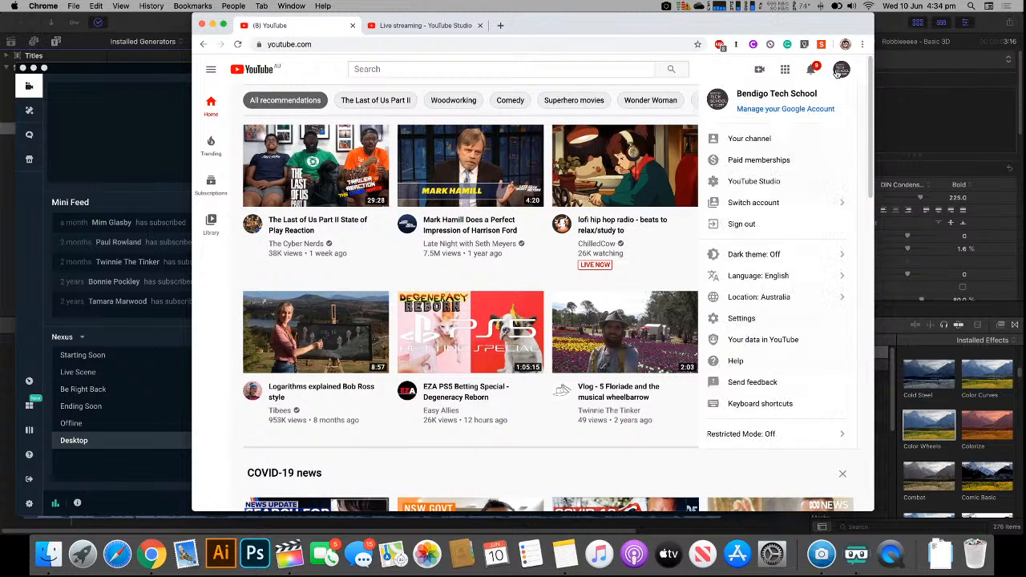
left_click(153, 145)
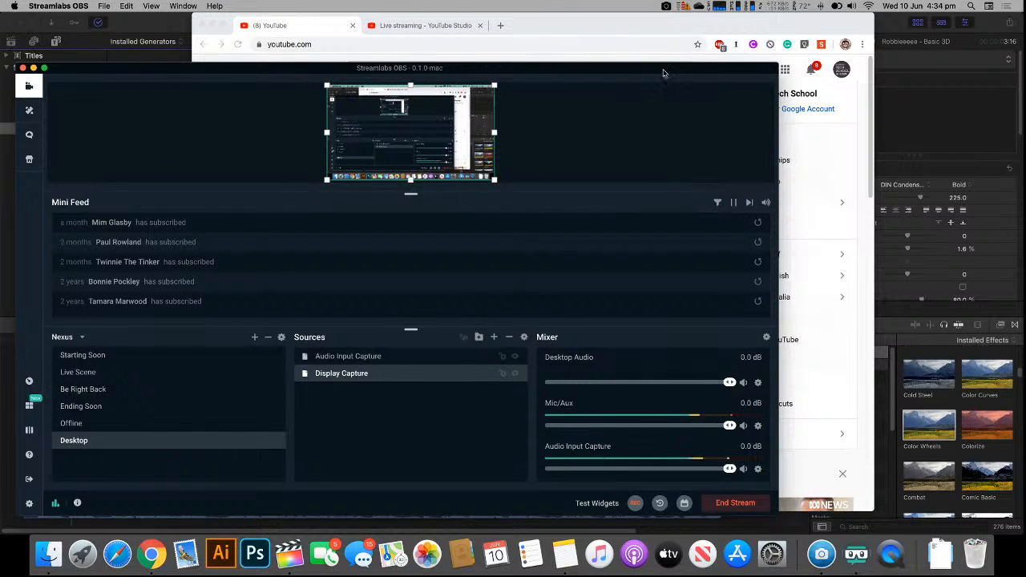
left_click_drag(638, 73, 650, 55)
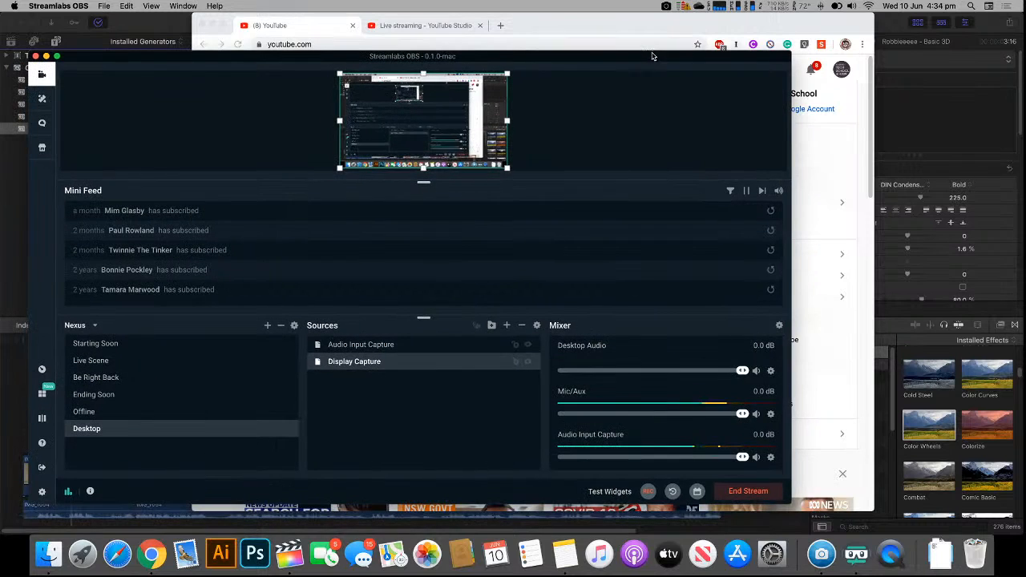
left_click(929, 148)
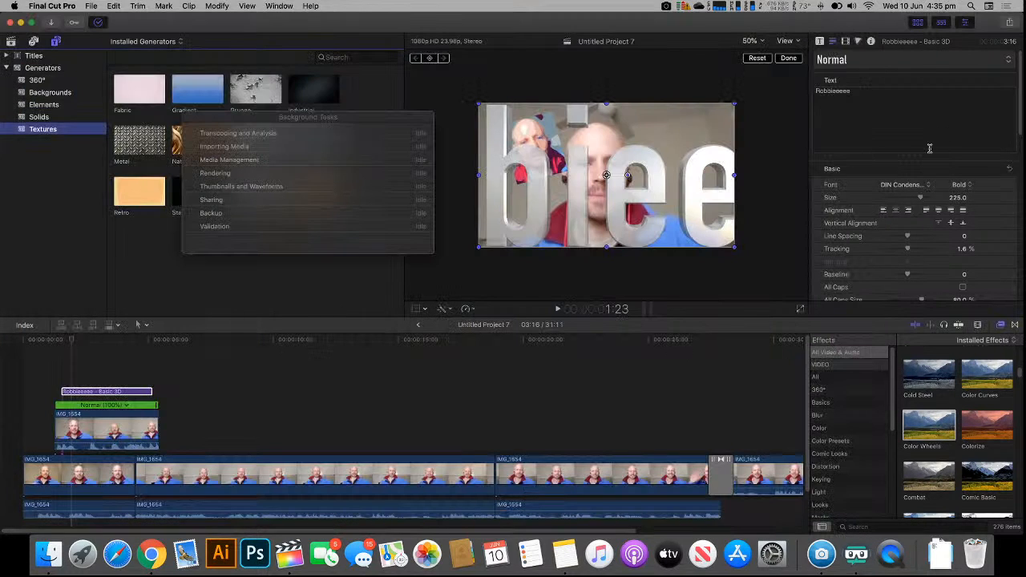